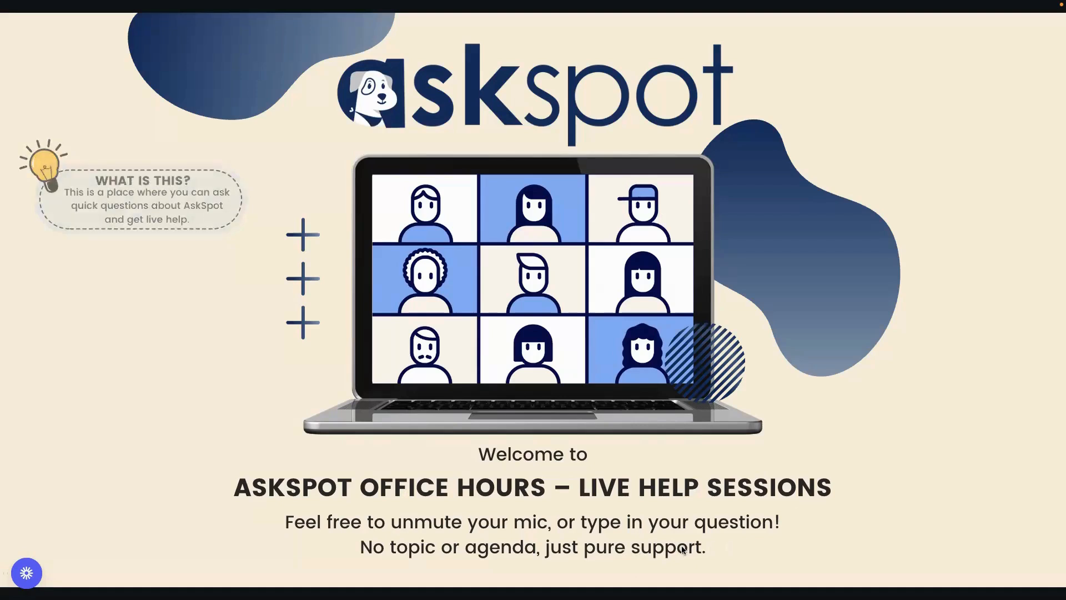
click(738, 532)
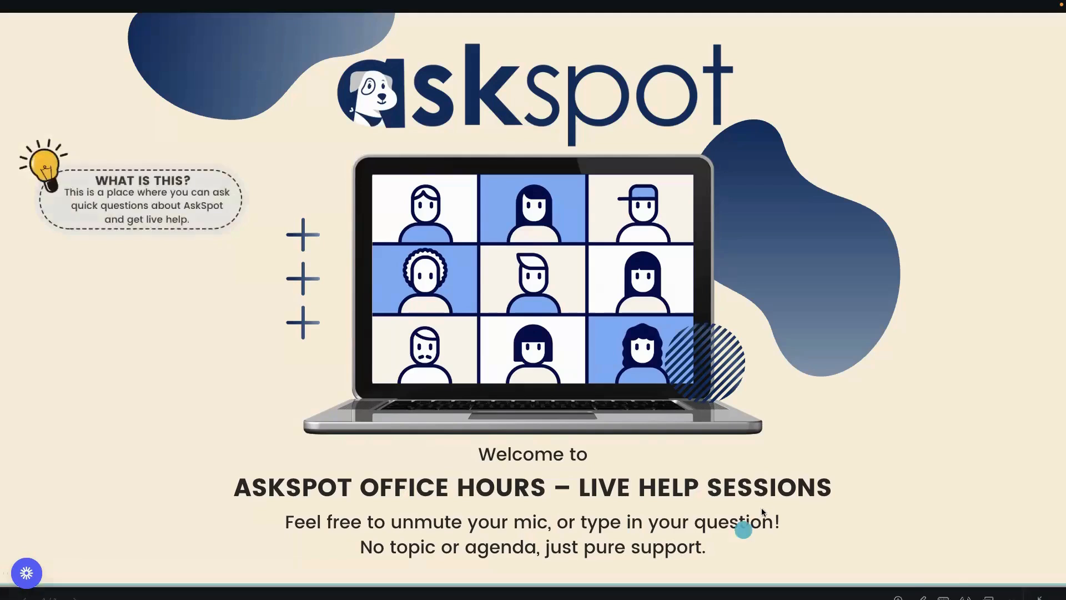
click(741, 540)
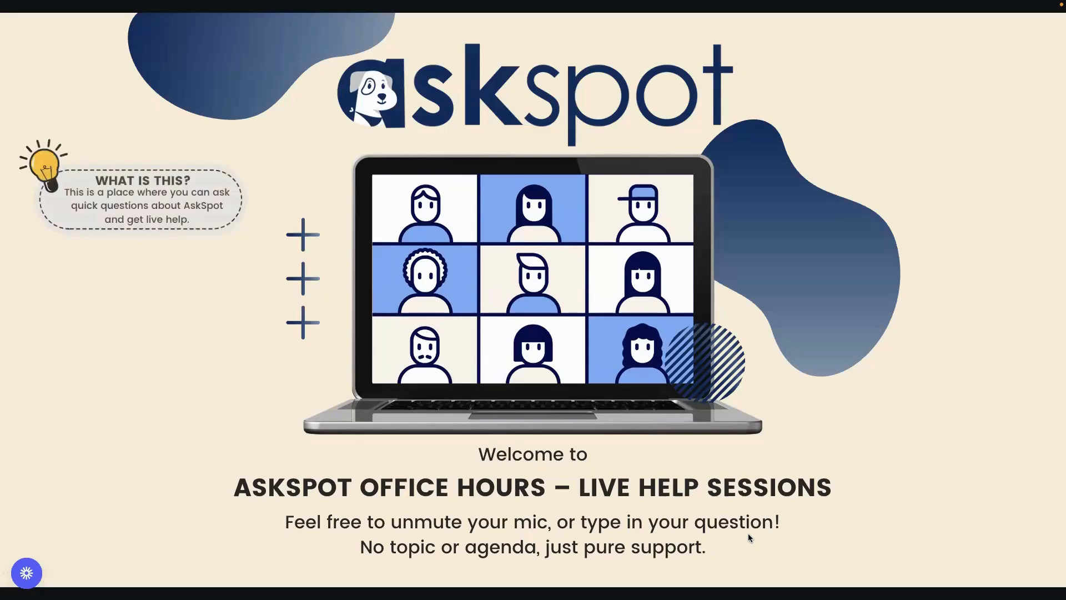
click(736, 532)
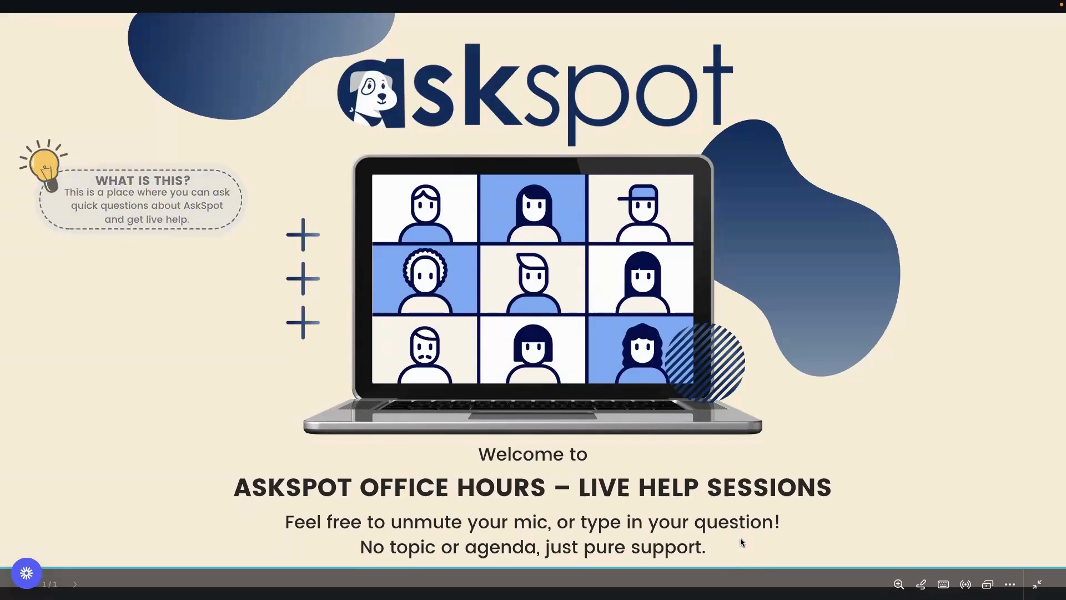
click(740, 534)
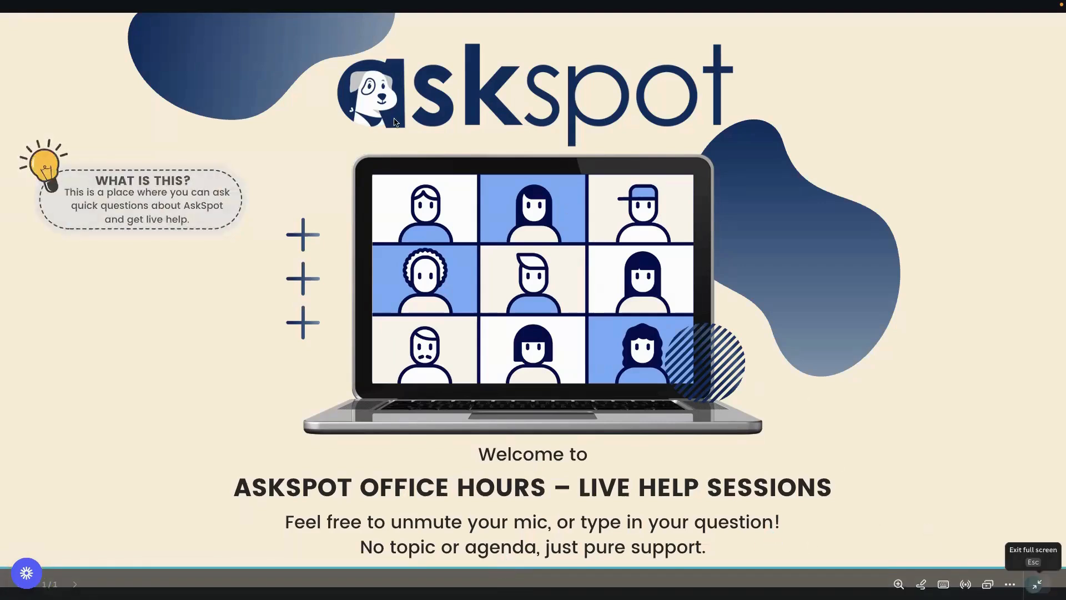
- Leave the full-screen presentation, switch to Askspot and open the Bot Samples business
key(Escape)
key(ctrl+shift+Tab)
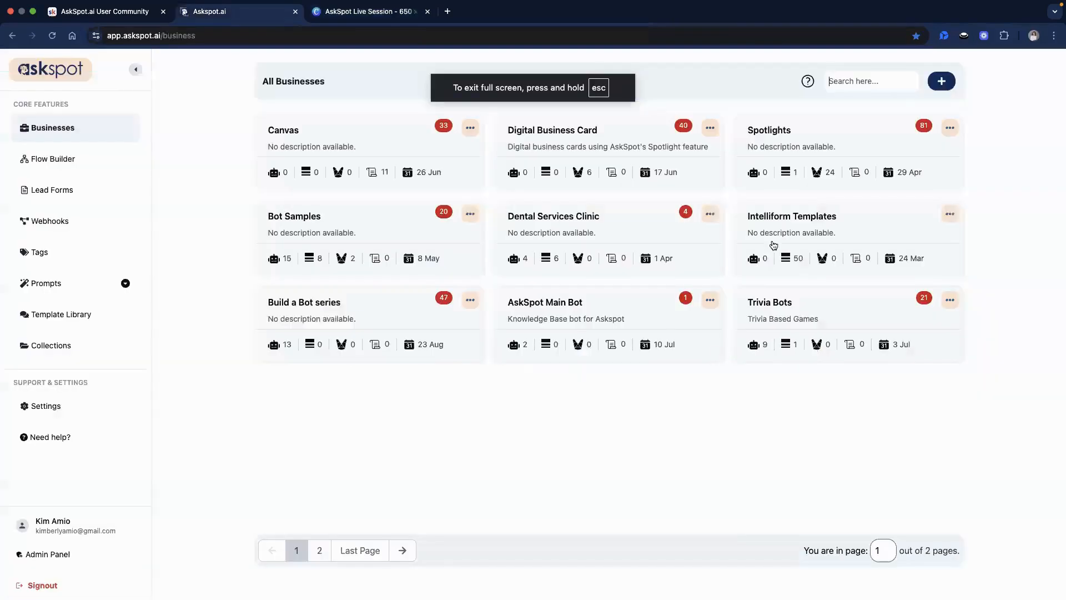
click(895, 81)
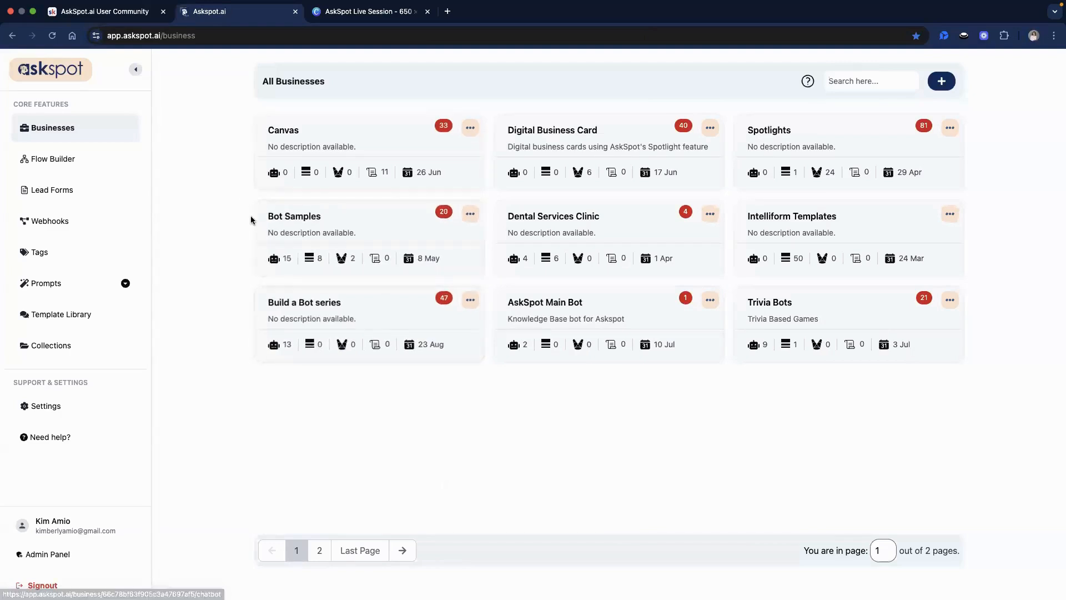
click(311, 244)
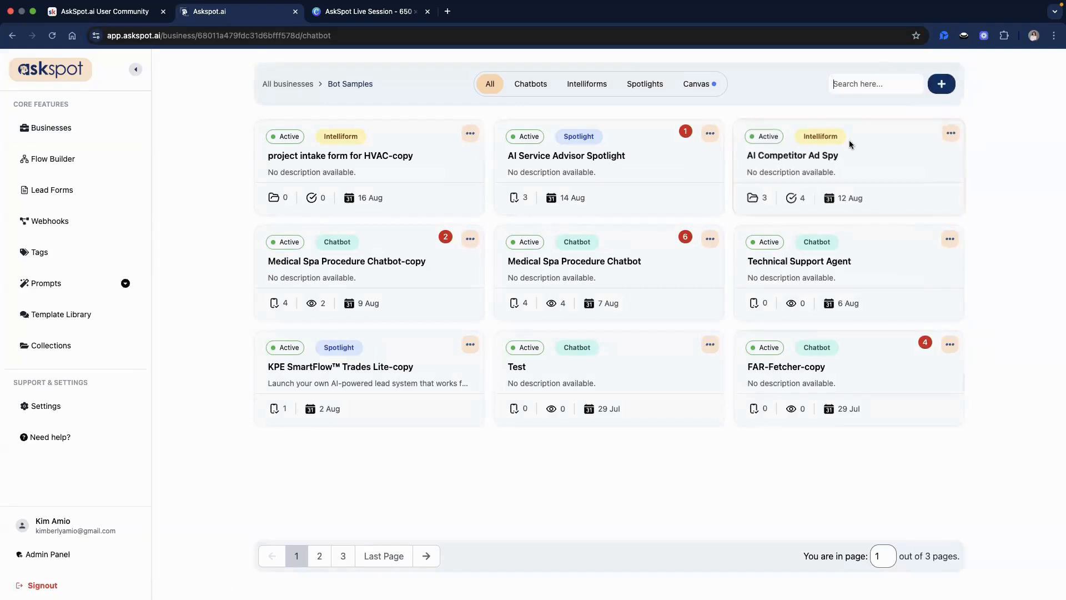
- Start a new Spotlight tool in Bot Samples and name it "Airbnb Spotlight"
click(942, 84)
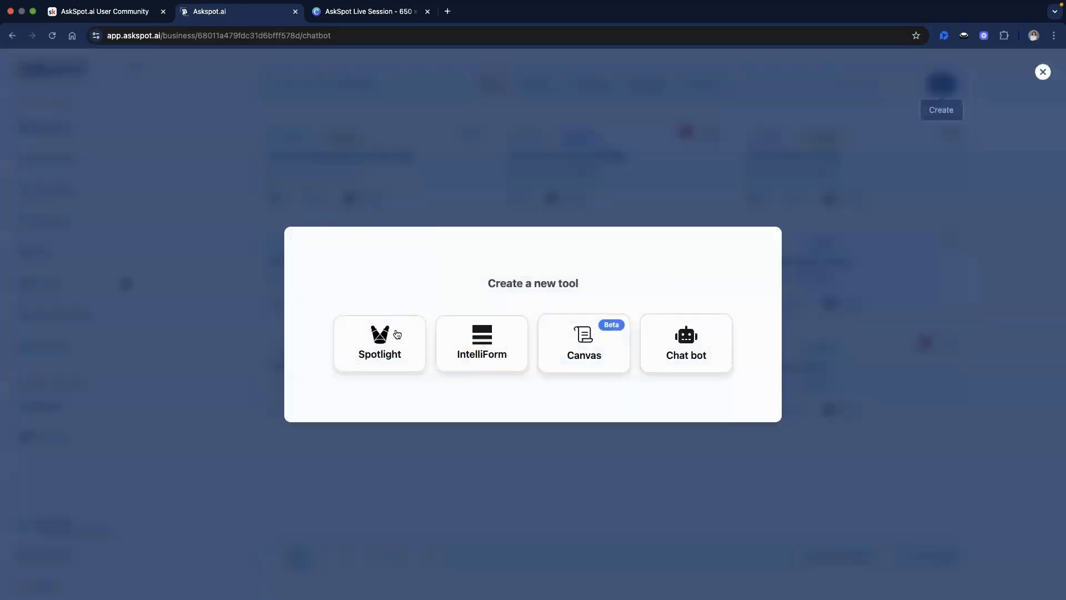
click(379, 343)
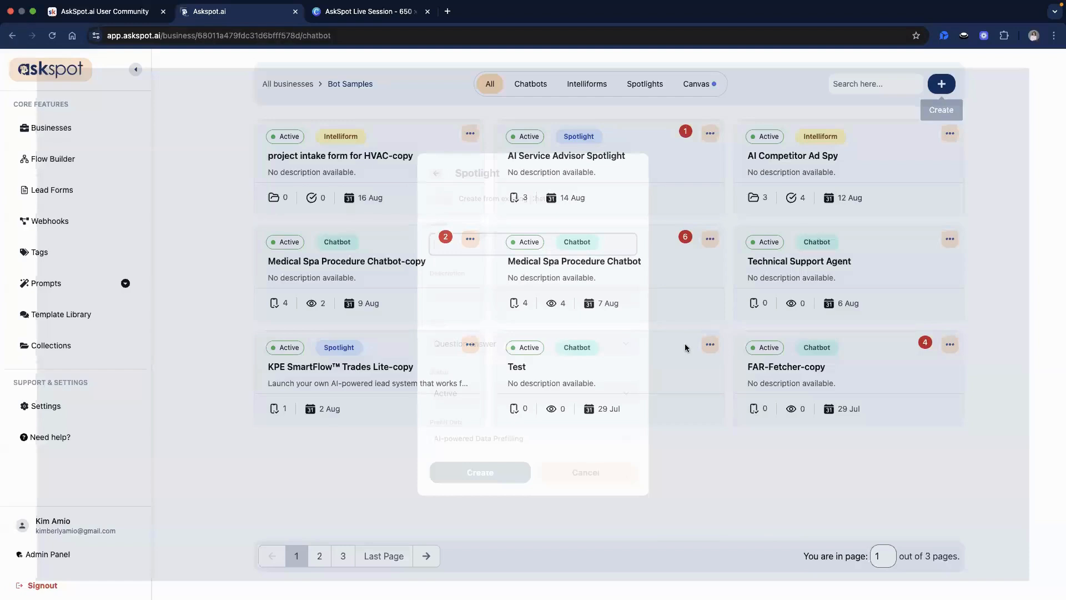
text(Airbnb Spotlight)
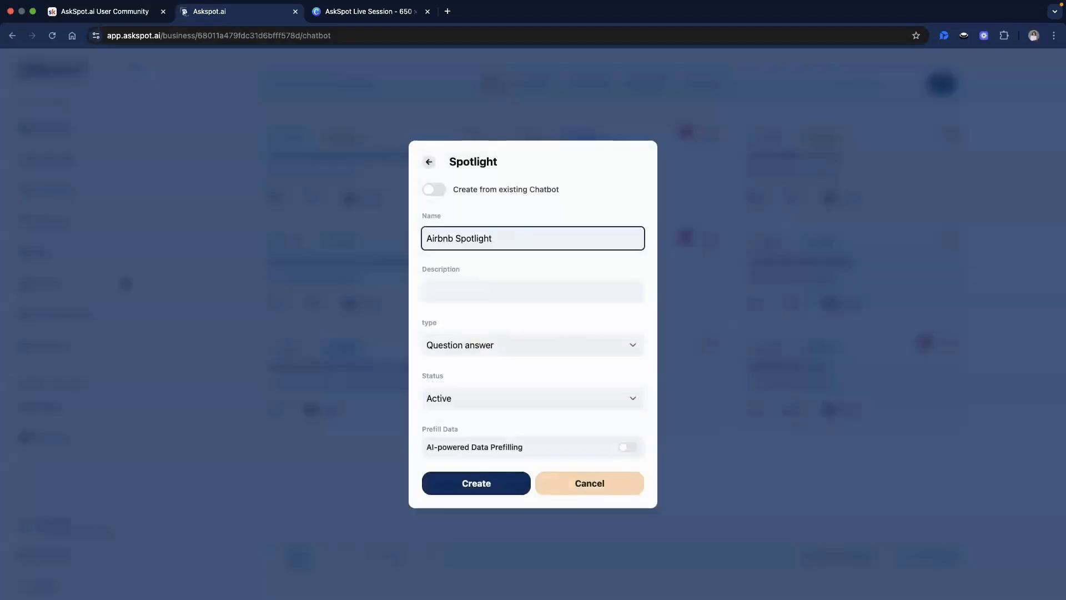
drag(453, 189, 560, 188)
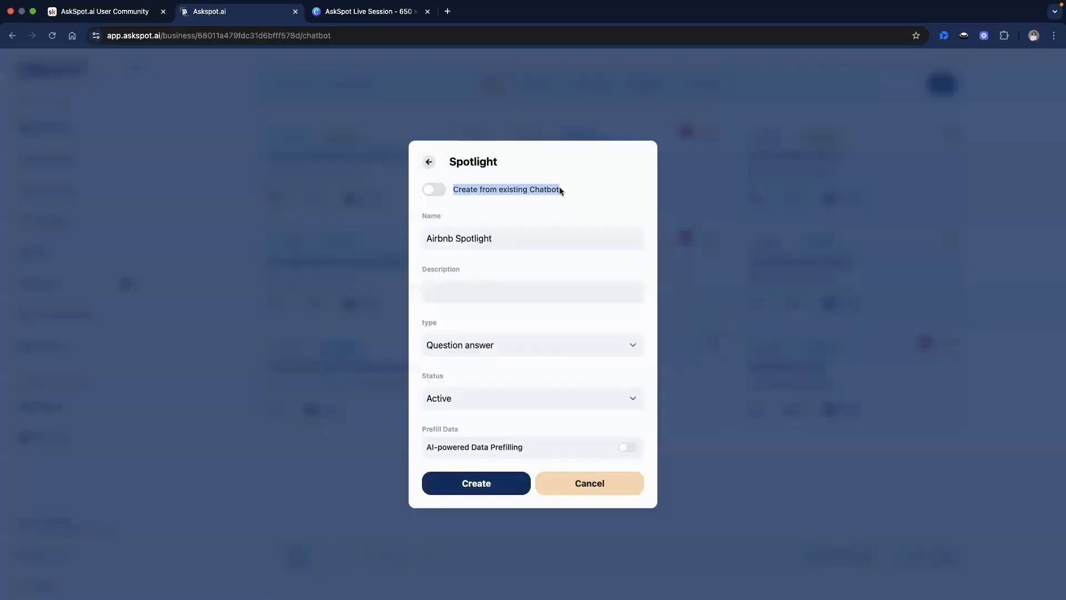
click(557, 190)
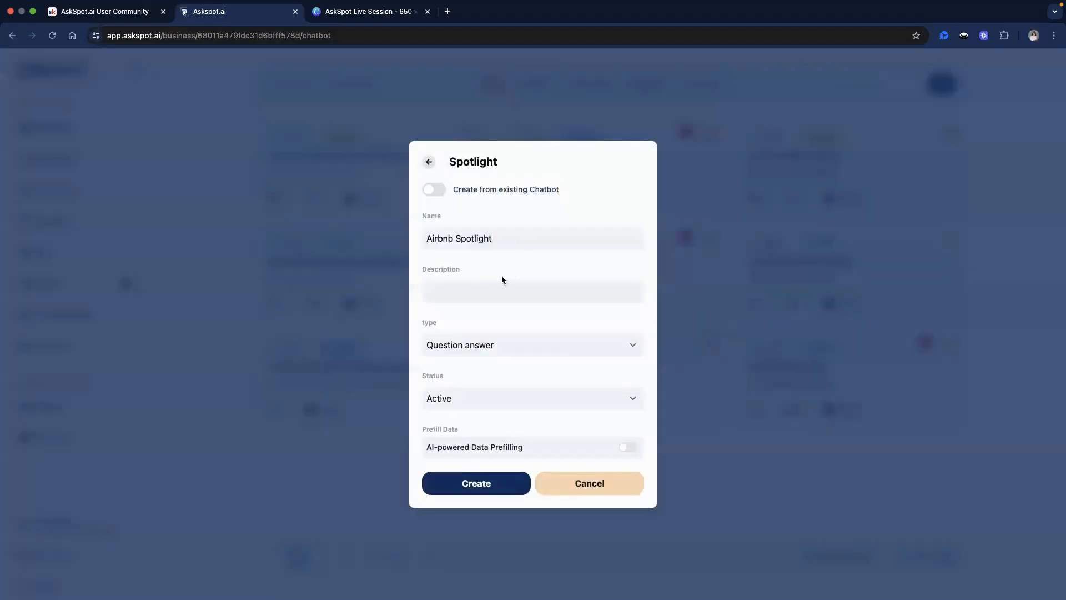
click(465, 290)
click(472, 357)
click(446, 297)
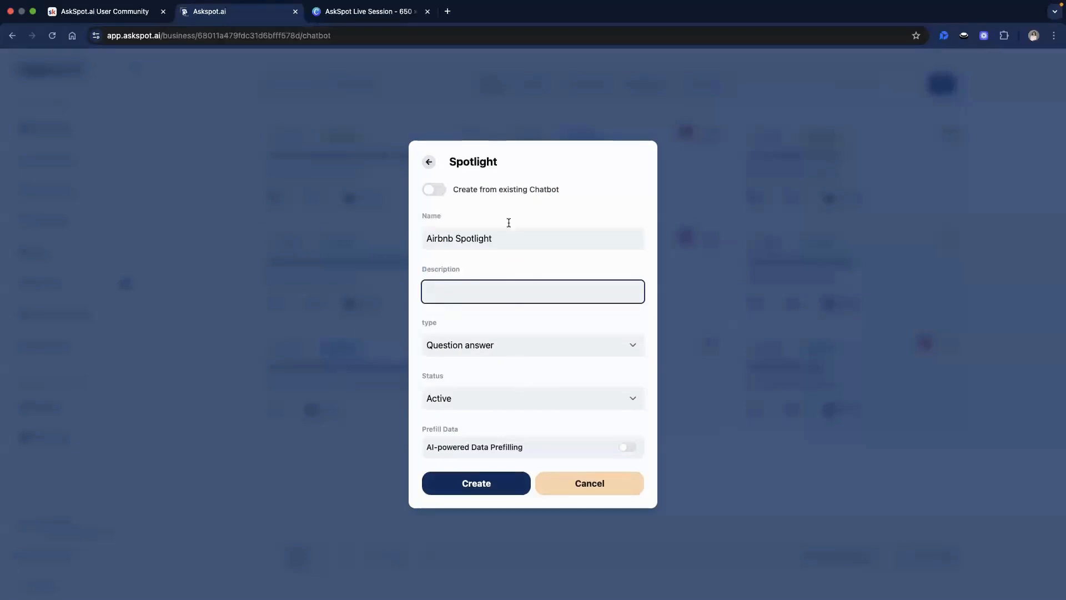
click(455, 243)
click(464, 330)
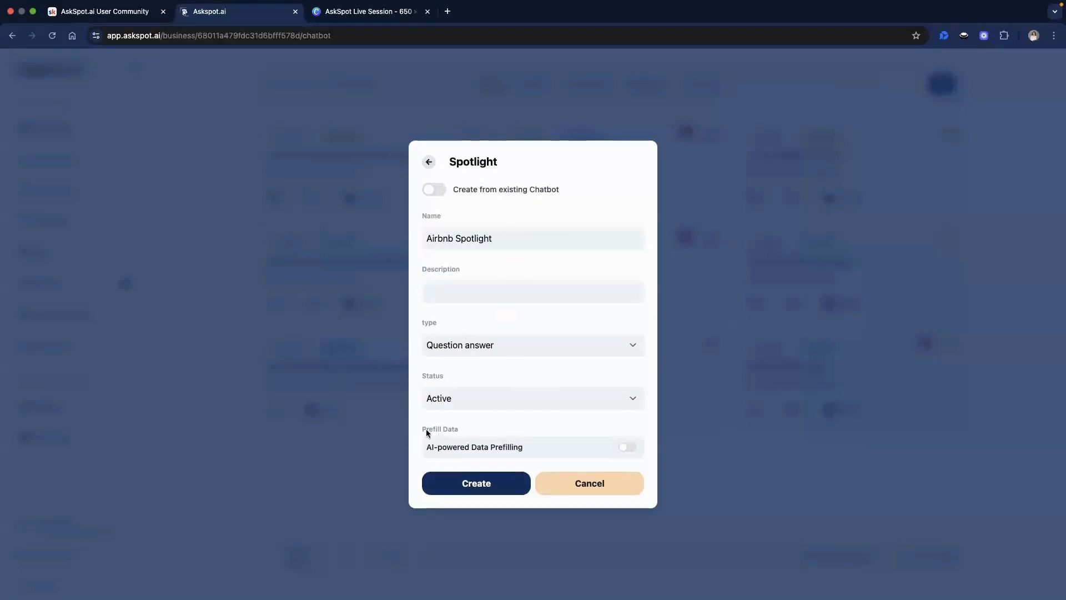
- Try to create the Airbnb Spotlight with AI-powered Data Prefilling enabled and no description
drag(425, 429, 468, 426)
click(518, 459)
click(628, 449)
click(482, 483)
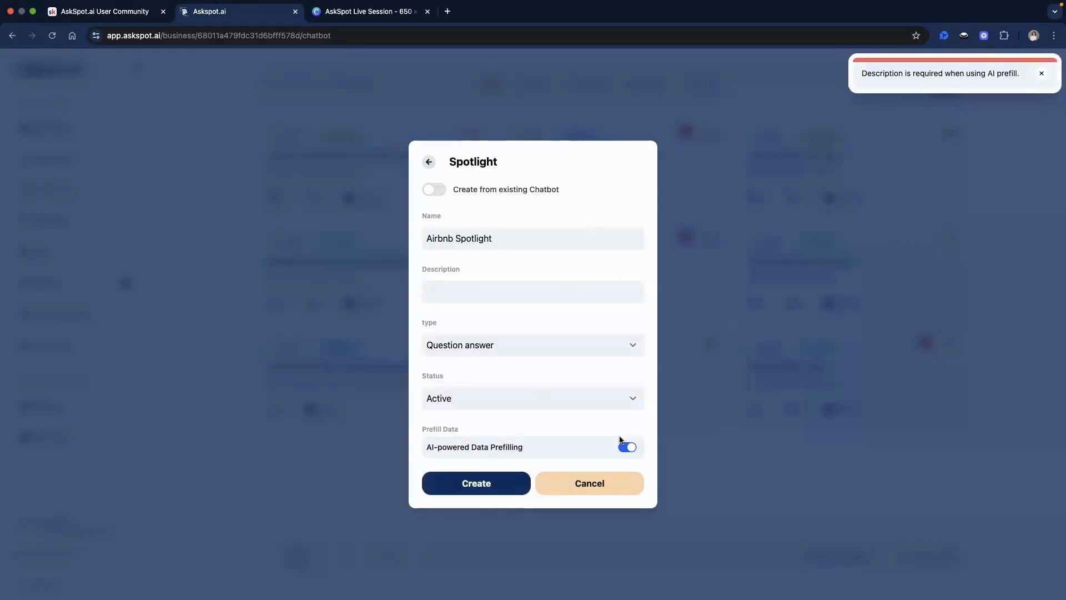
- Create the Airbnb Spotlight with AI-powered Data Prefilling disabled, and open it from the Bot Samples list
click(626, 447)
click(502, 486)
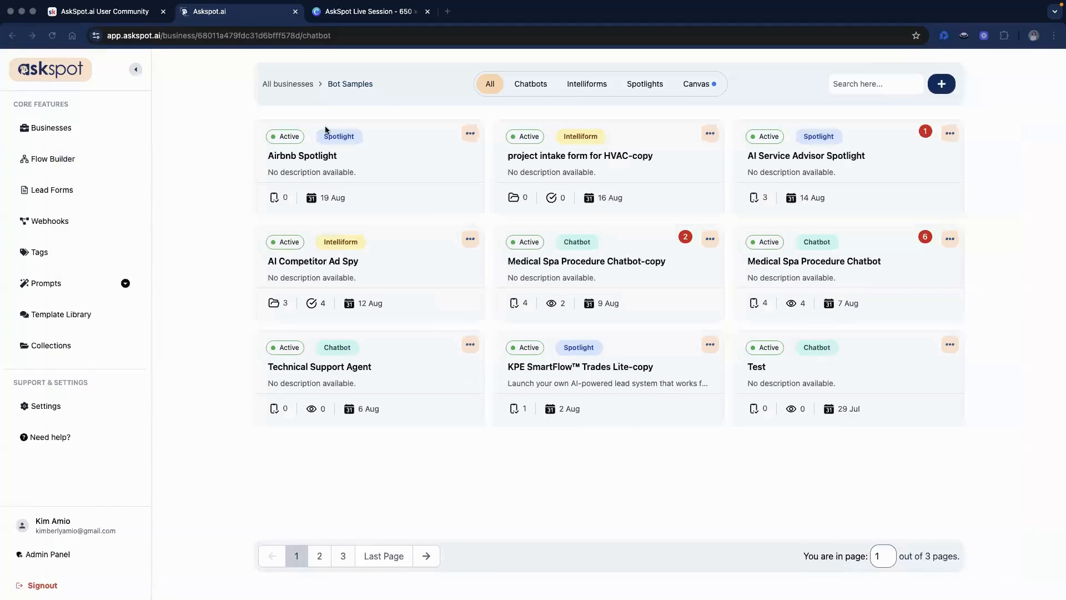
click(408, 139)
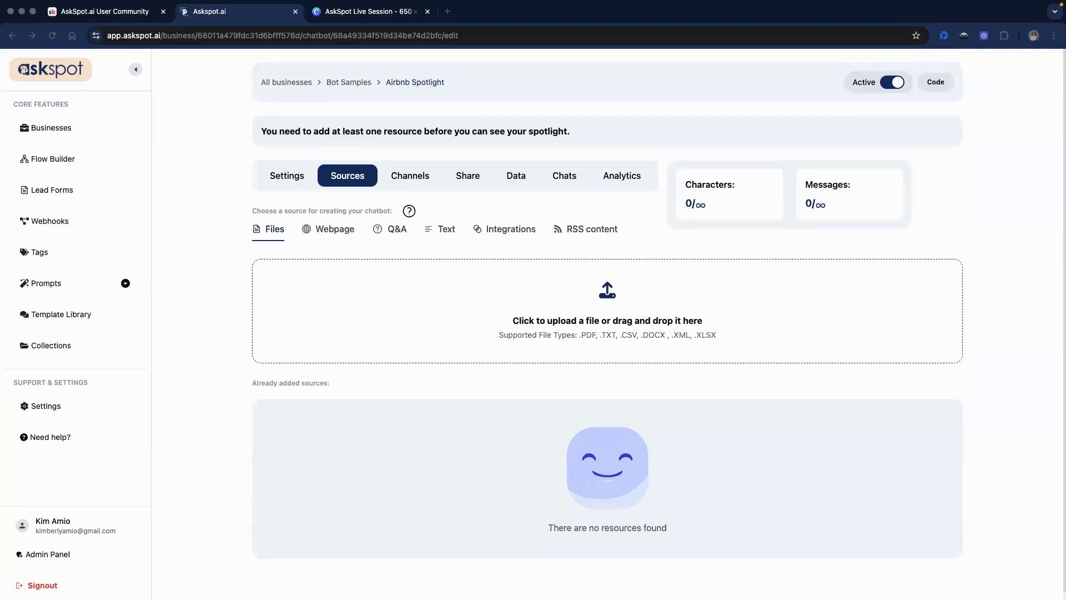
- Switch to Google Docs and review the Driftwood Dunes house FAQ and manual, from Wi-Fi through the Pet Policy section
drag(727, 362, 606, 83)
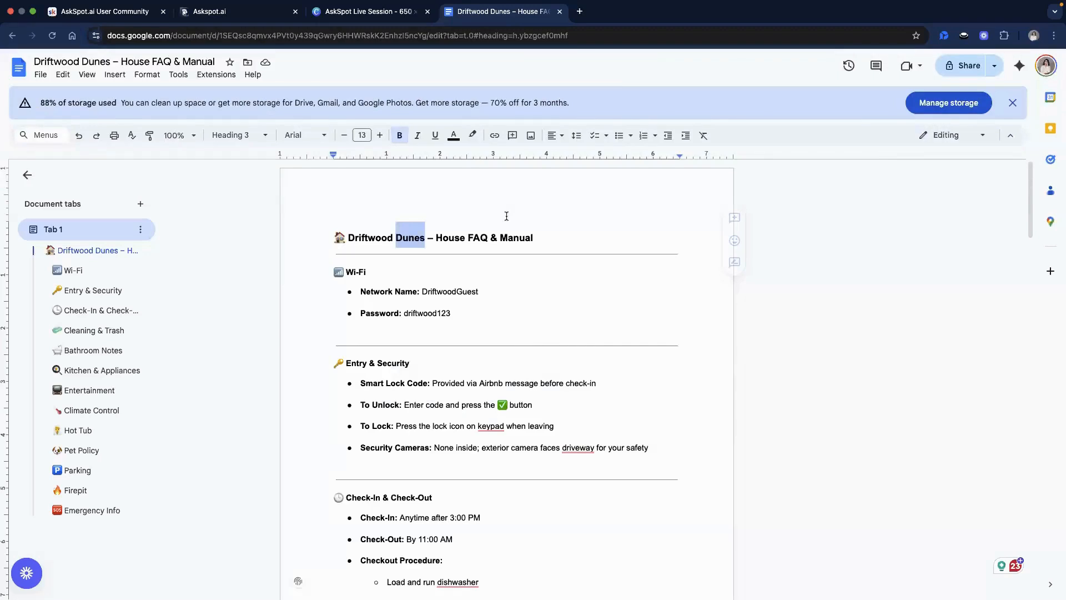
click(507, 216)
scroll(447, 239, down, 2)
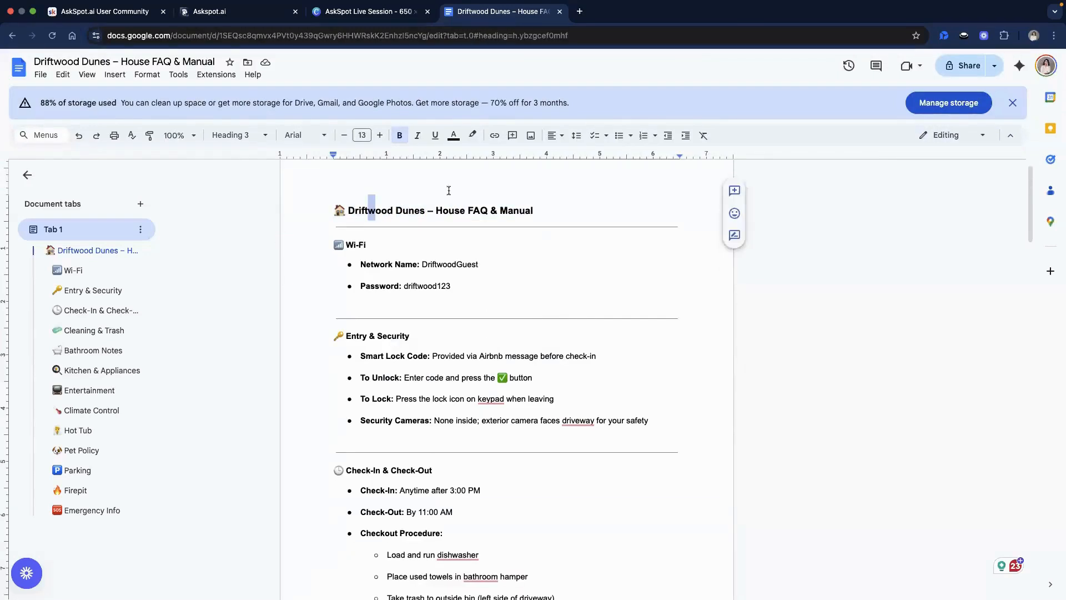
scroll(427, 349, down, 1)
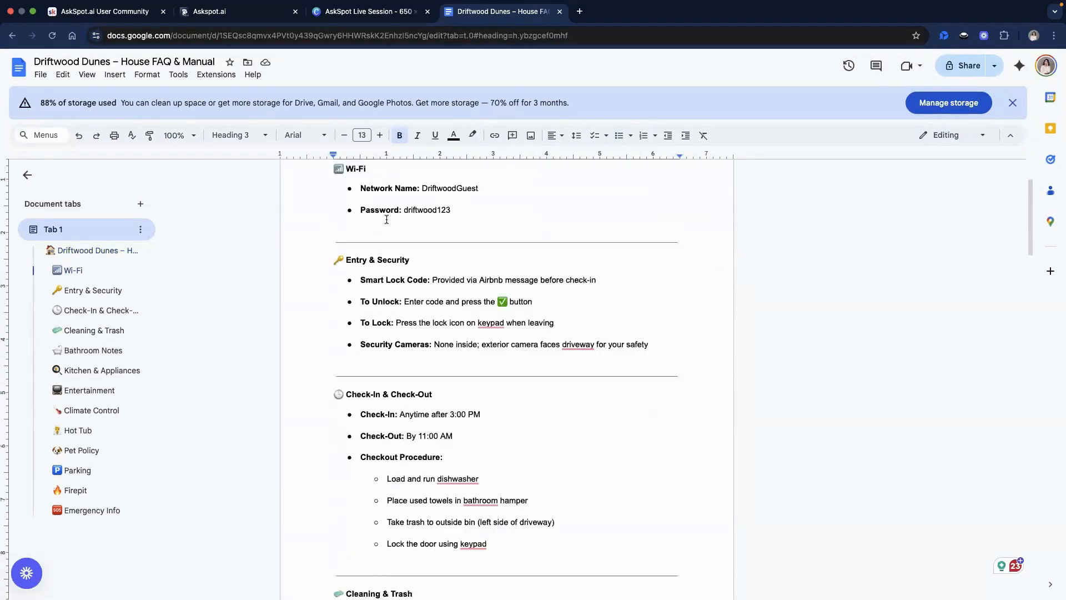
click(368, 251)
drag(405, 258, 406, 266)
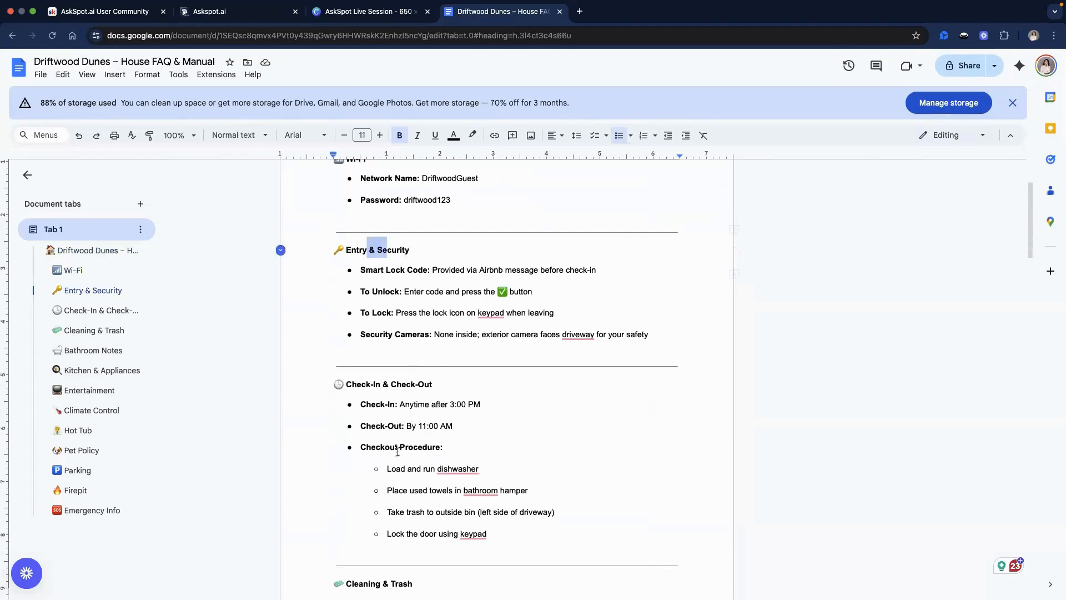
scroll(400, 444, down, 2)
scroll(360, 397, down, 2)
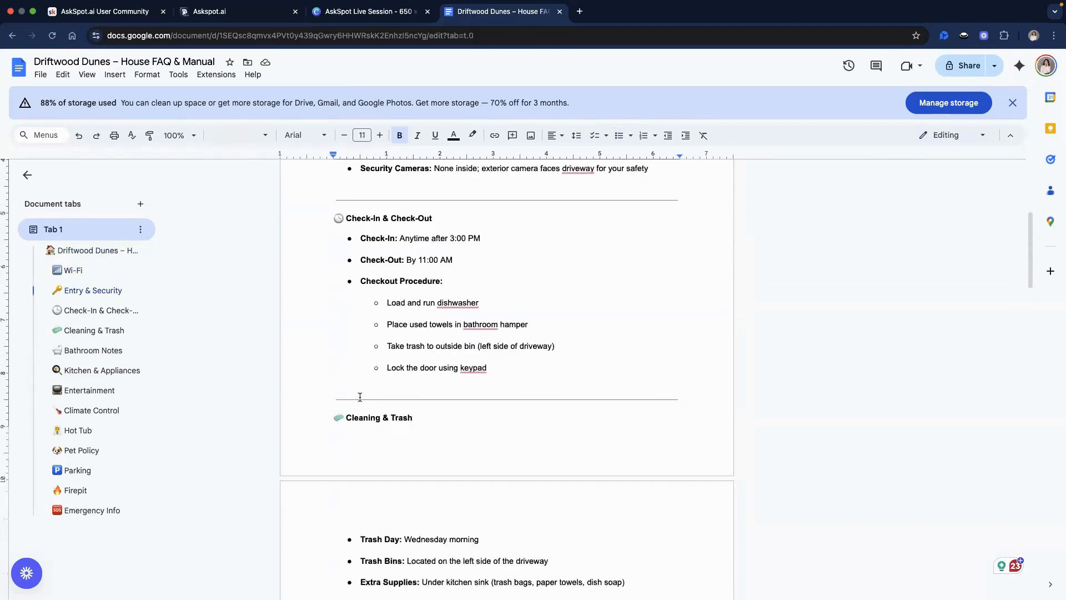
scroll(361, 397, up, 4)
scroll(388, 398, down, 4)
scroll(406, 398, down, 5)
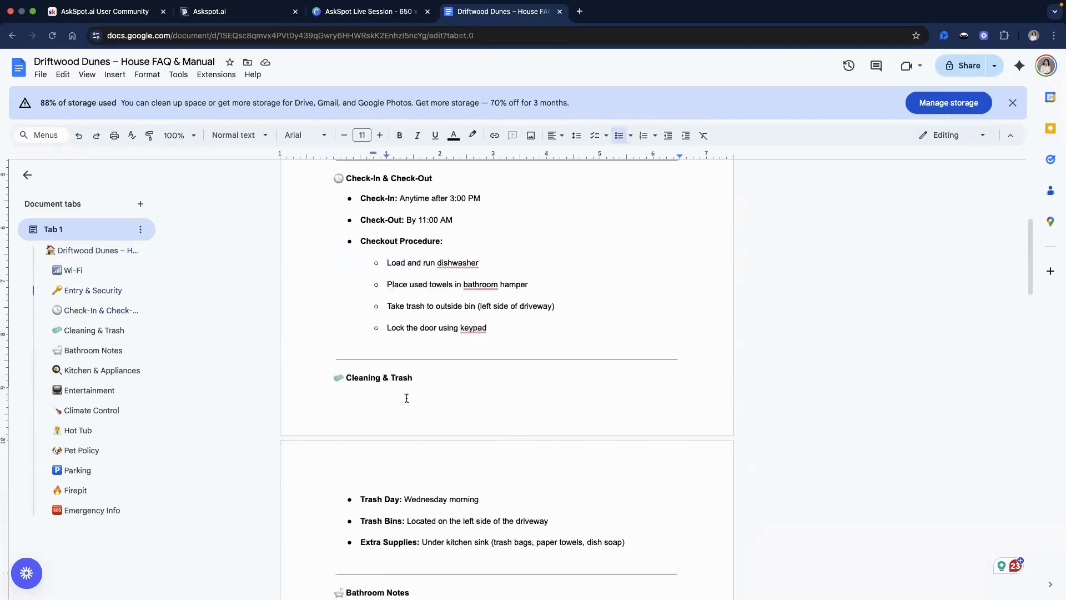
double_click(407, 390)
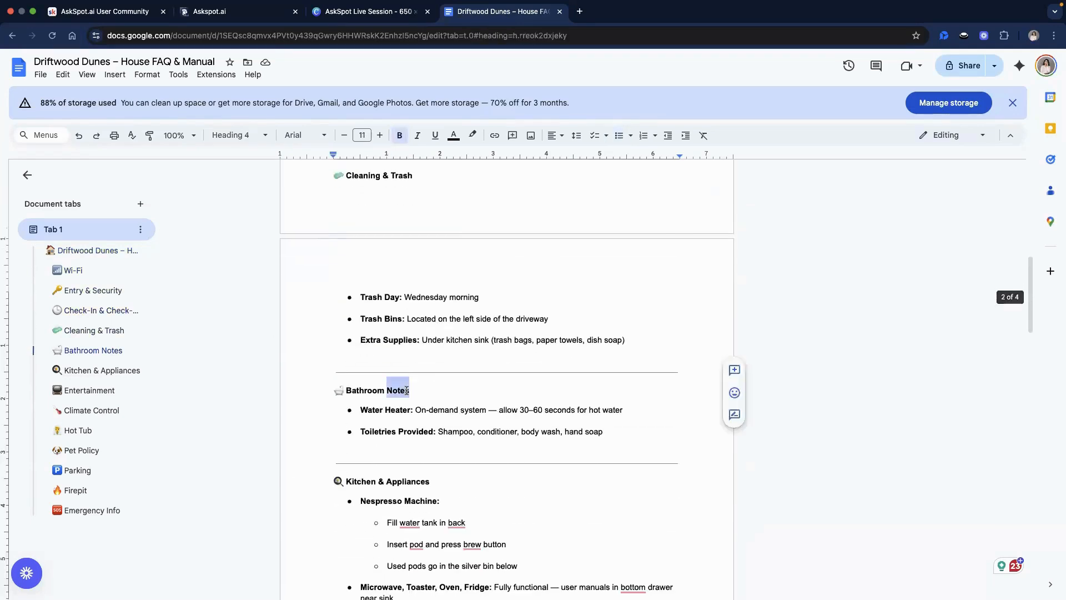
click(407, 431)
scroll(408, 433, down, 4)
scroll(406, 389, down, 4)
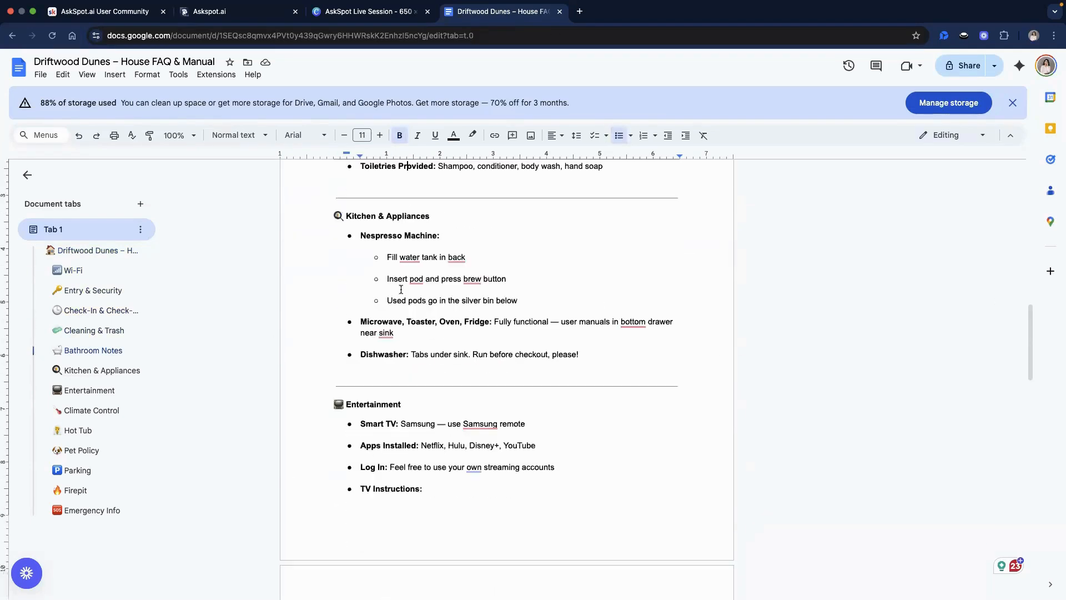
double_click(392, 276)
scroll(415, 383, down, 3)
scroll(418, 389, down, 8)
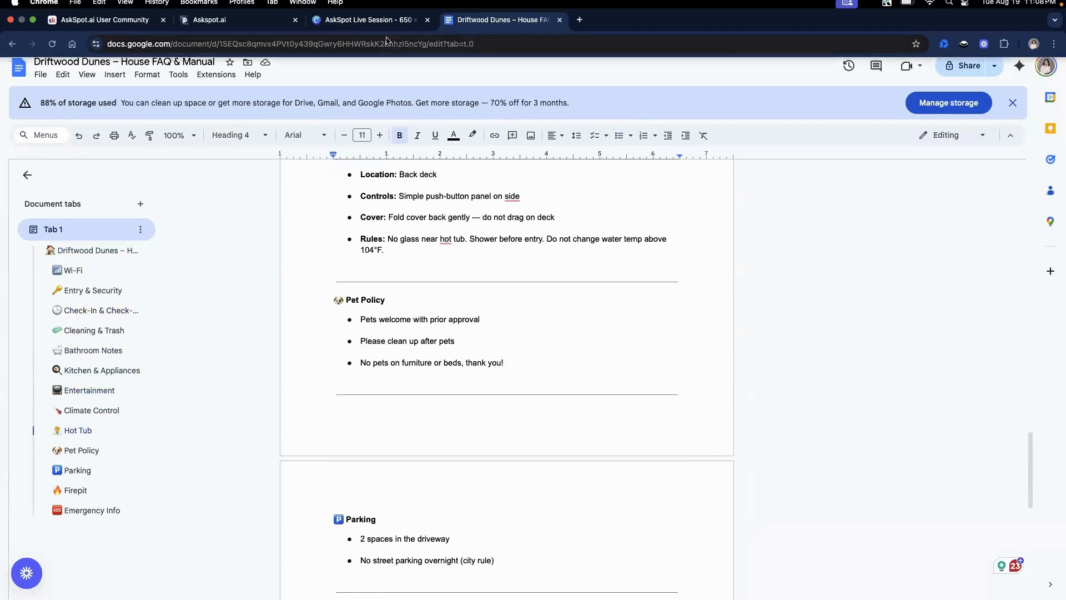
- Return to Askspot and start adding a Google Doc integration as a source for the Airbnb Spotlight
click(383, 11)
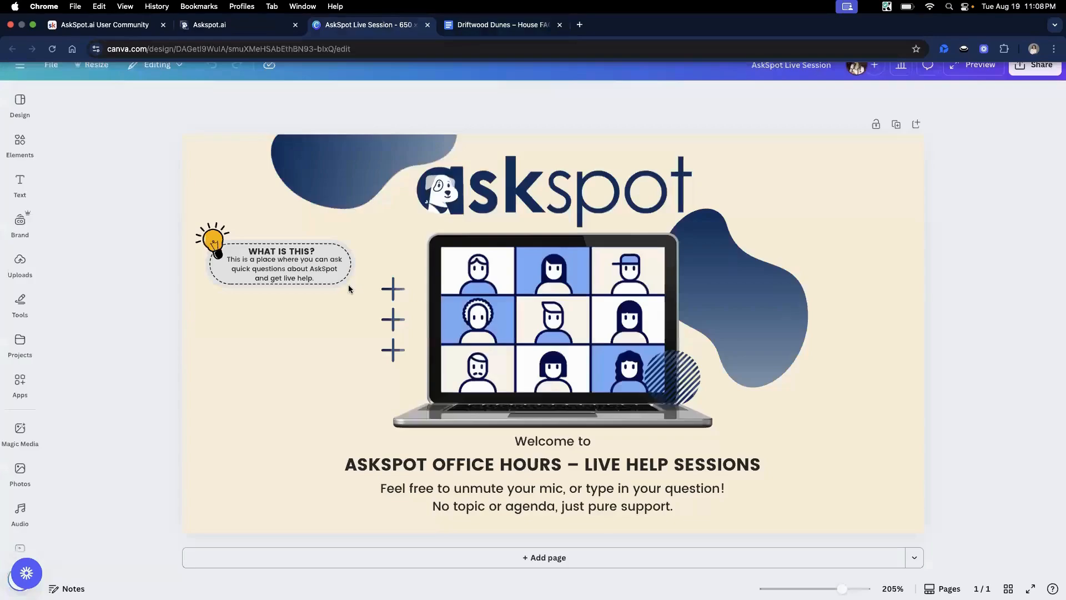
click(505, 229)
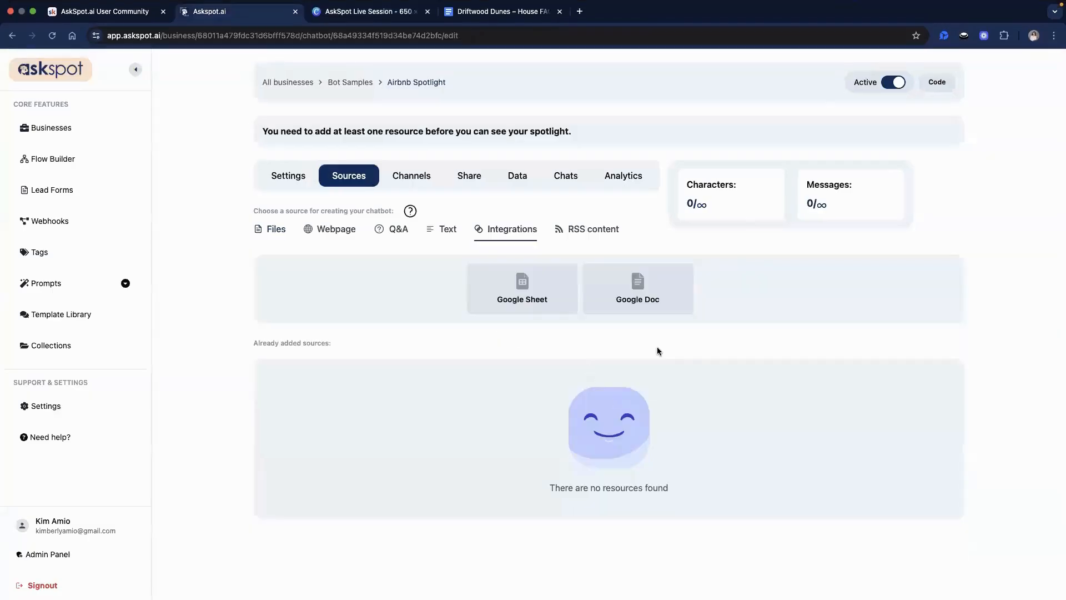
click(627, 310)
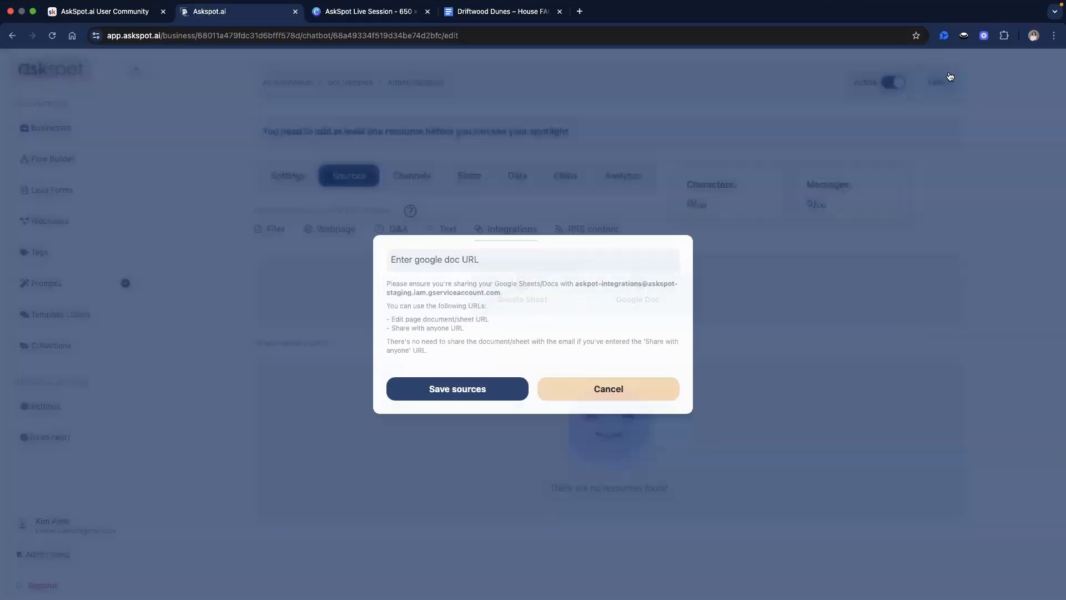
- Share the Driftwood Dunes document in Google Docs with anyone with the link, and save its URL as the spotlight's source in Askspot
click(501, 16)
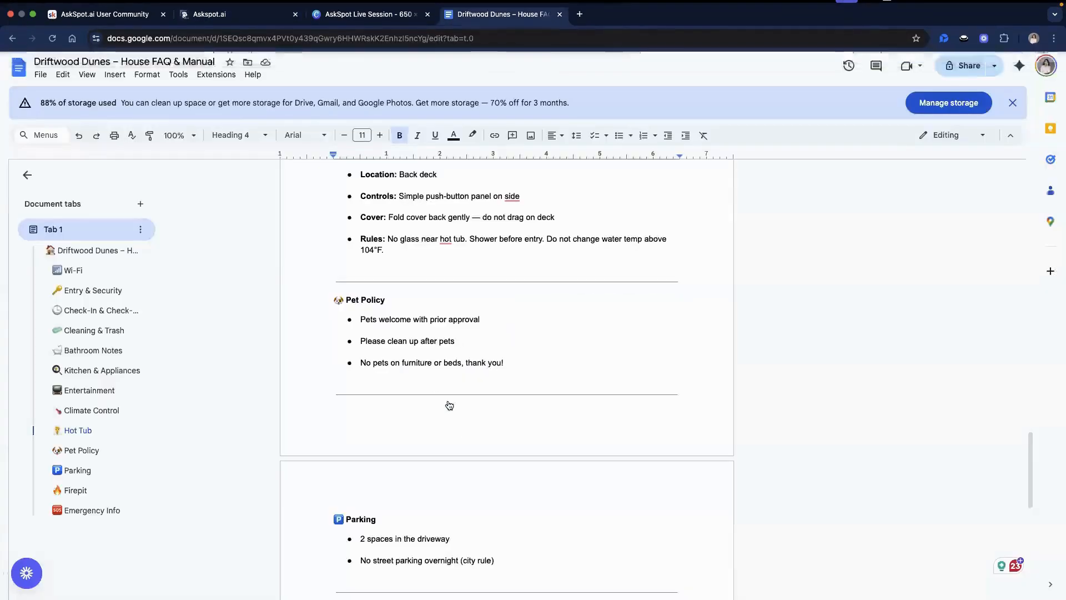
click(968, 65)
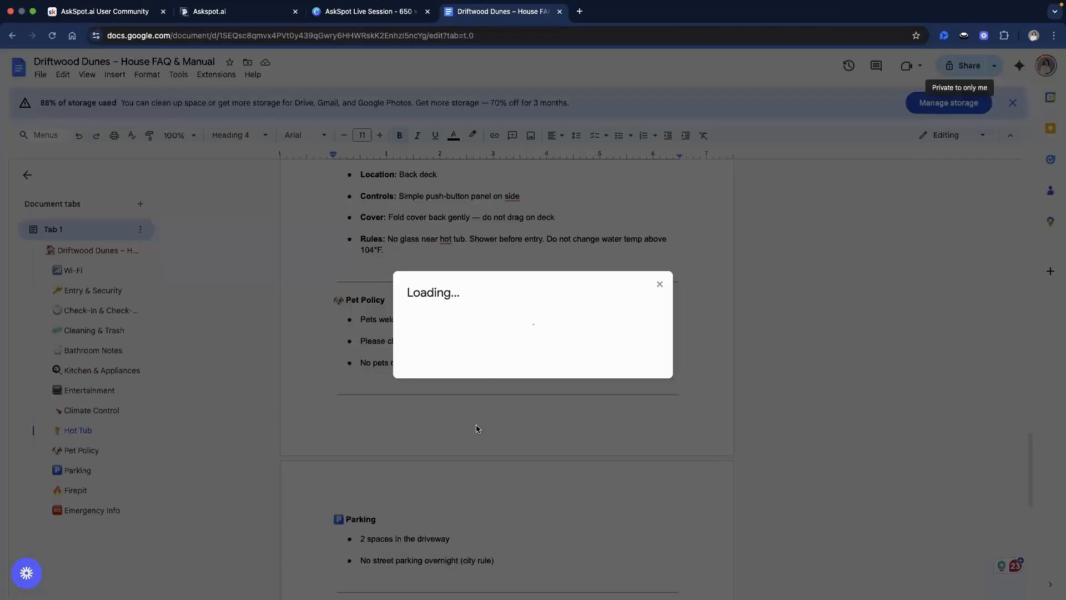
click(454, 377)
click(460, 430)
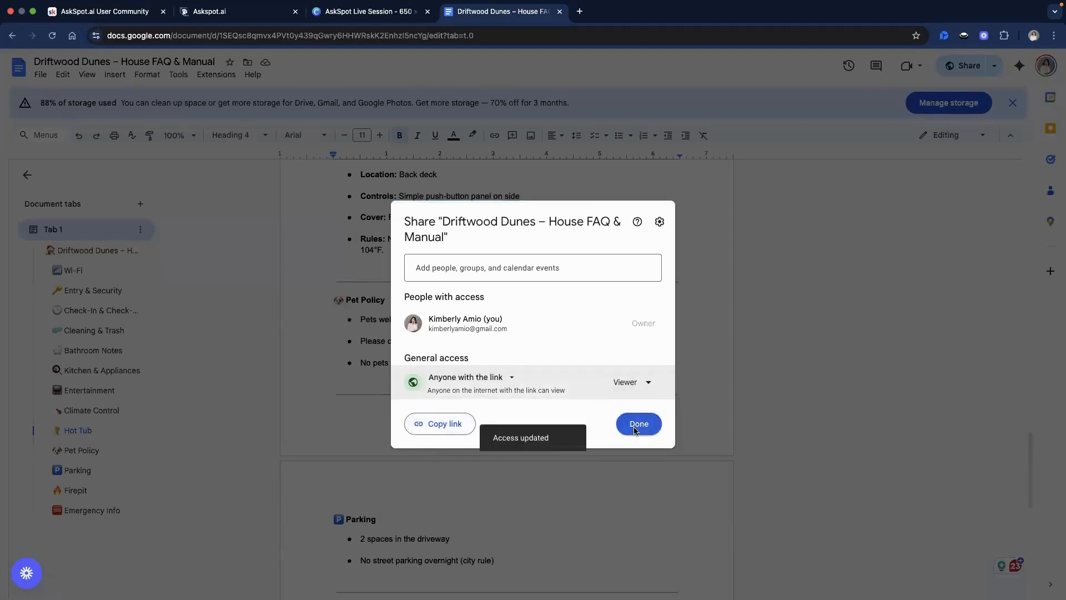
key(Escape)
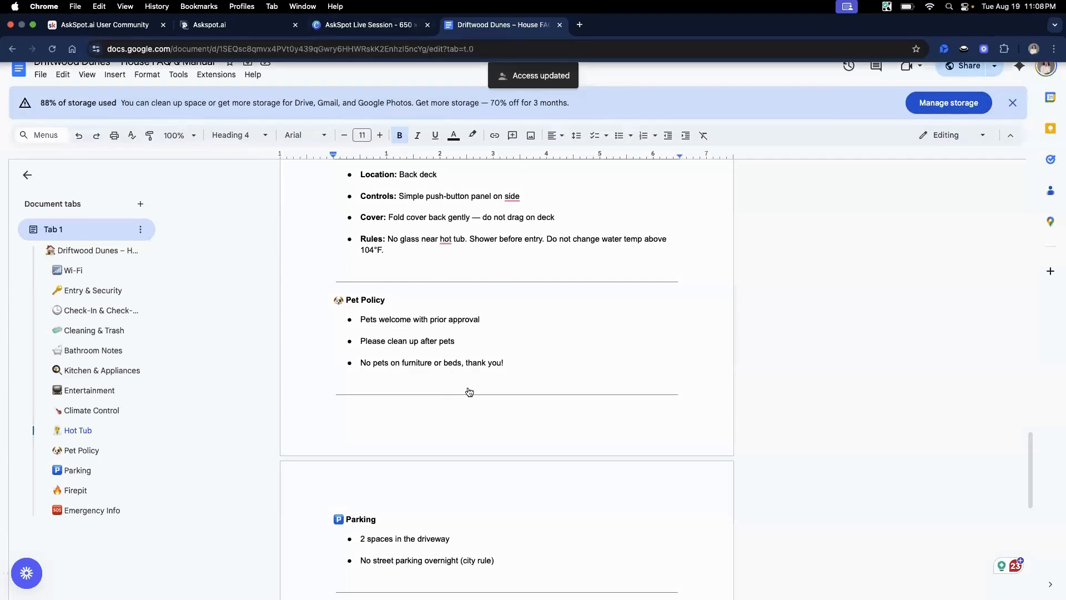
click(475, 393)
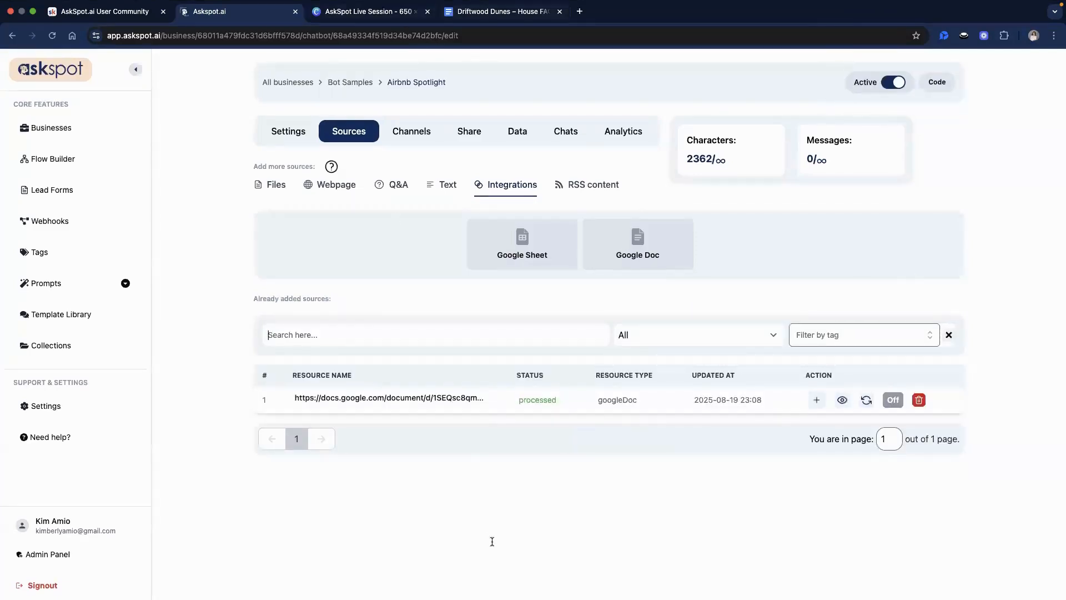
- Switch to Google Docs and review the Driftwood Dunes document from the Firepit section back up to Wi-Fi
key(super+4)
scroll(491, 541, down, 10)
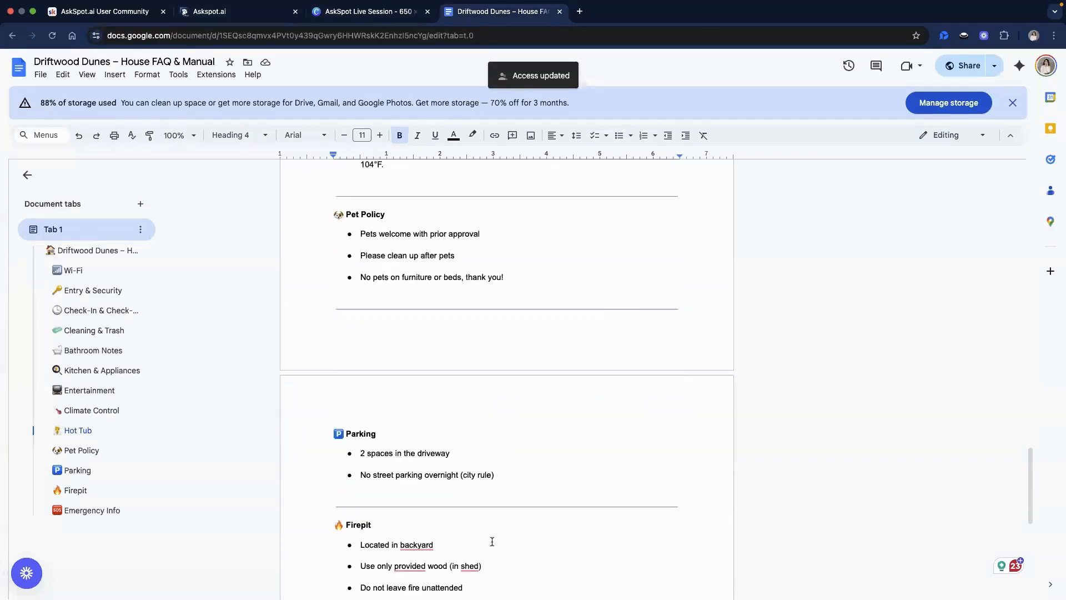
scroll(456, 482, up, 13)
scroll(456, 482, up, 15)
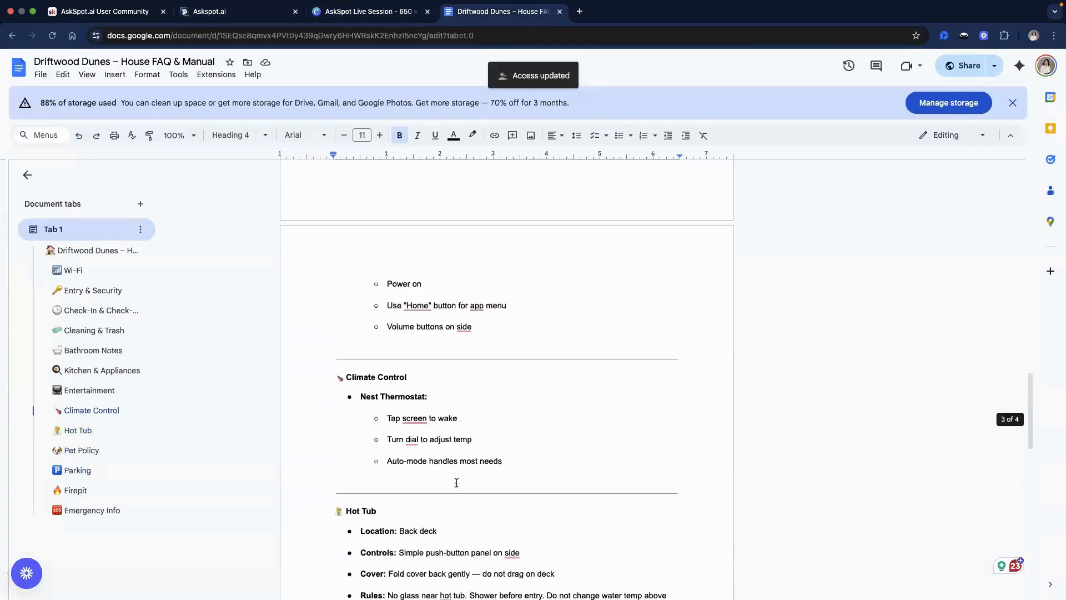
scroll(895, 274, up, 3)
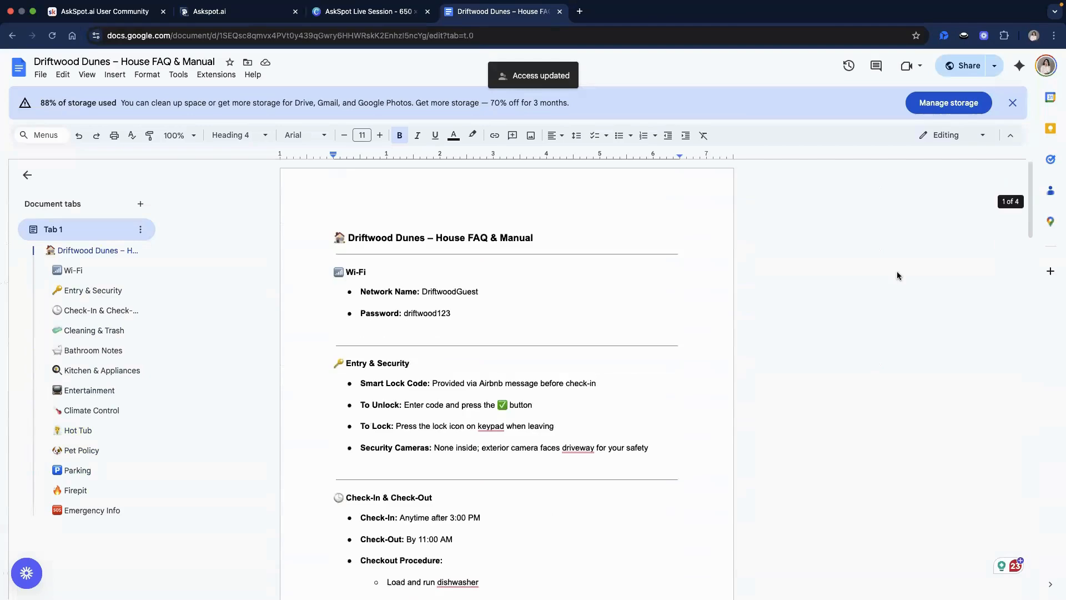
scroll(892, 340, down, 8)
scroll(906, 236, down, 1)
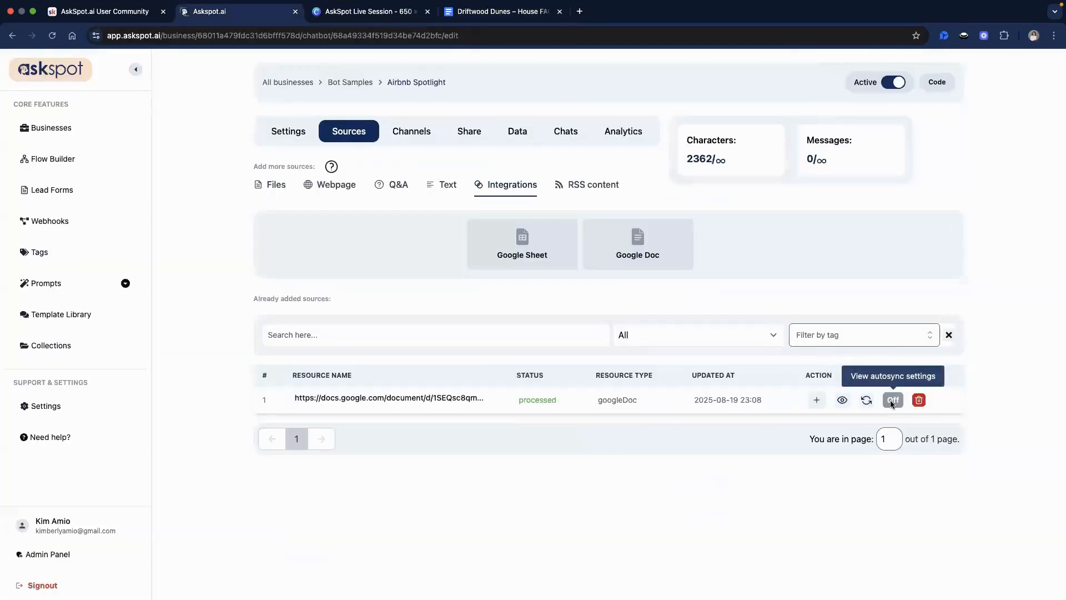
- In Askspot, turn autosync on for the Google Doc source with syncing every week, and save the autosync settings
click(892, 401)
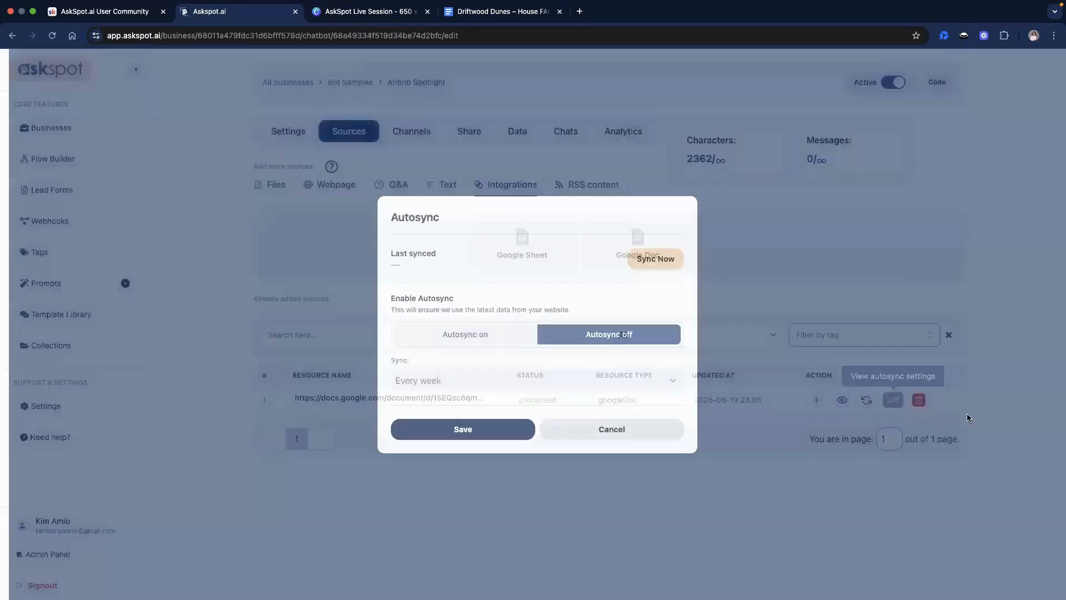
click(466, 334)
click(511, 382)
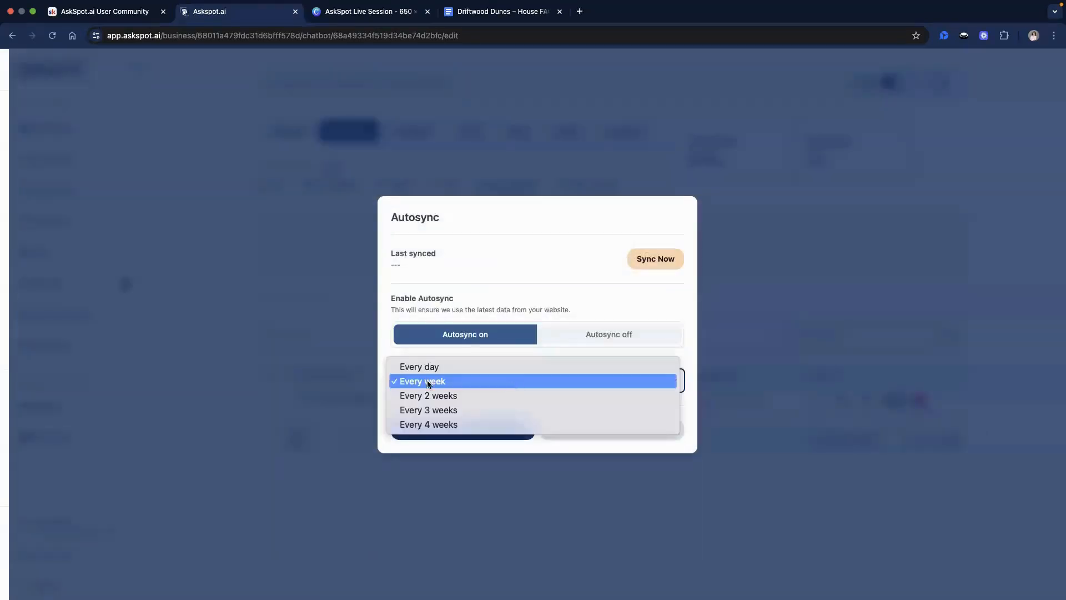
click(421, 382)
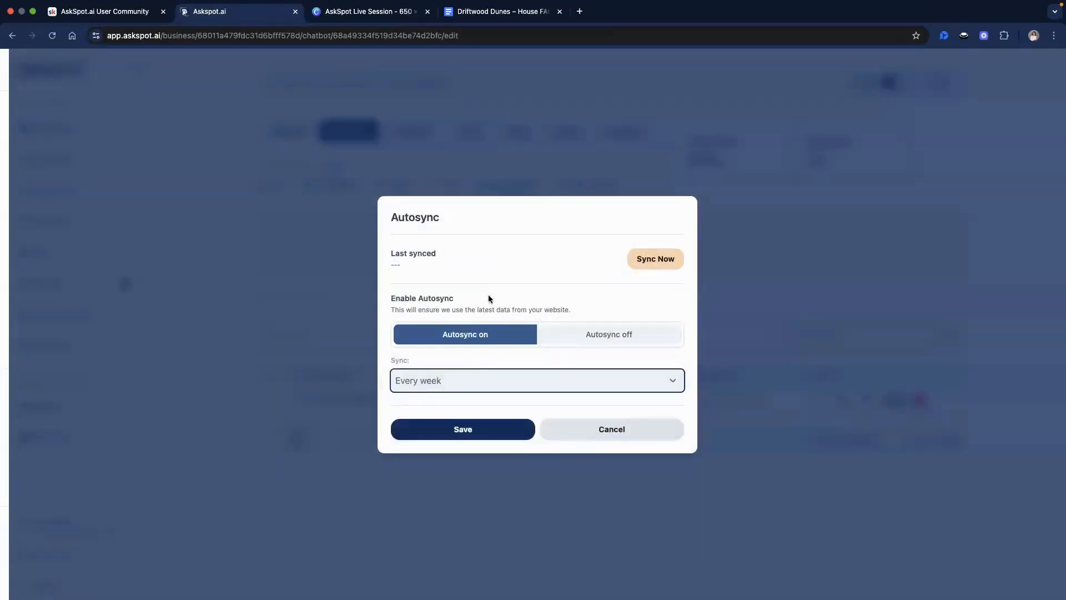
click(497, 428)
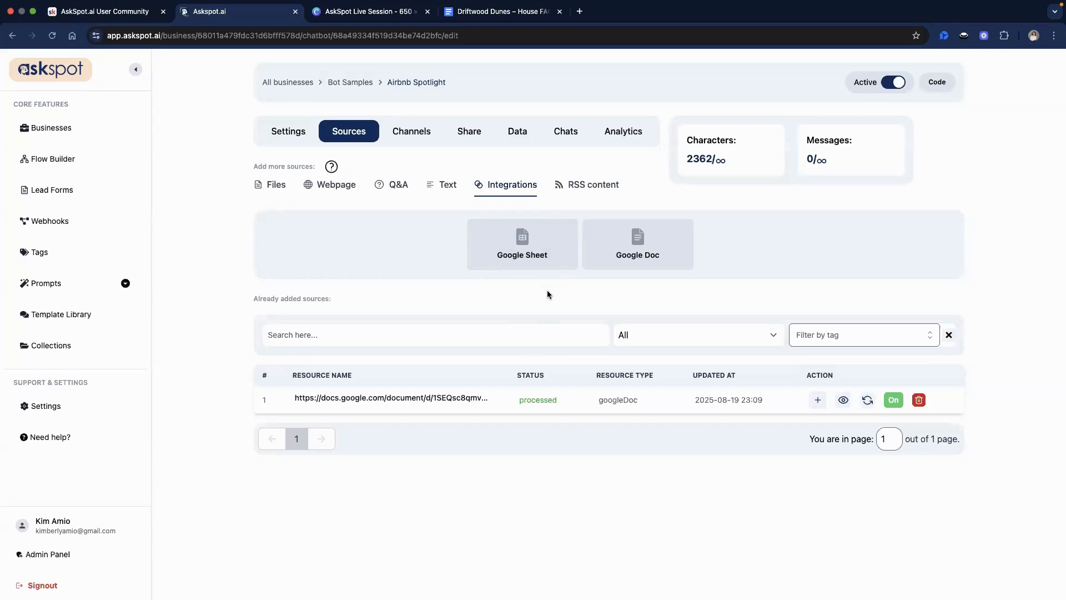
- Open the webpage source form and try to add a source with the URL left blank
click(336, 189)
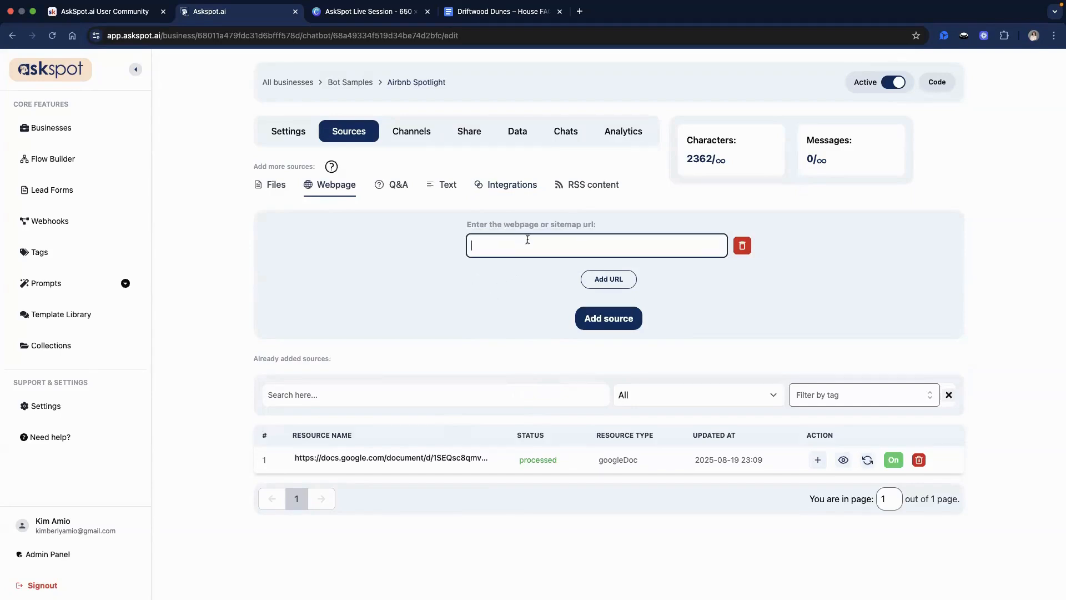
click(359, 166)
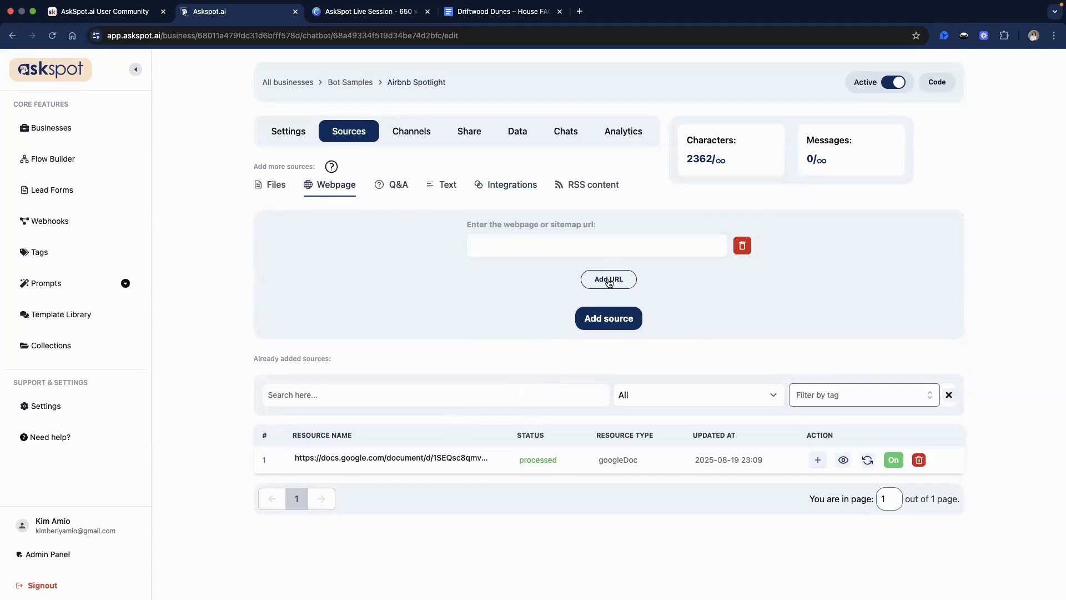
click(611, 323)
scroll(436, 329, down, 1)
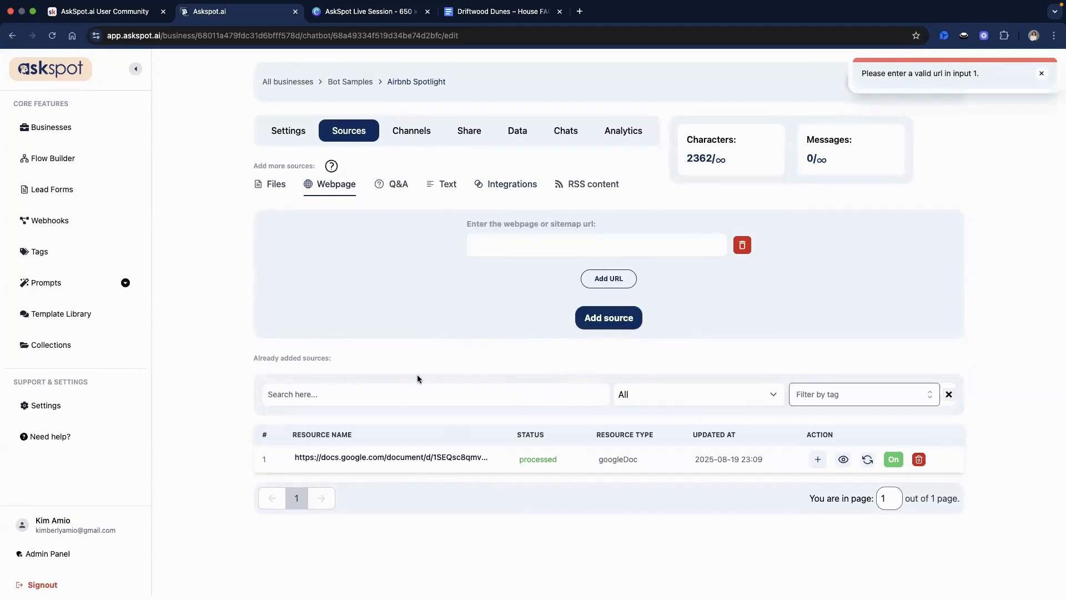
- Examine the character usage counter for the Airbnb Spotlight's sources
drag(685, 158, 713, 158)
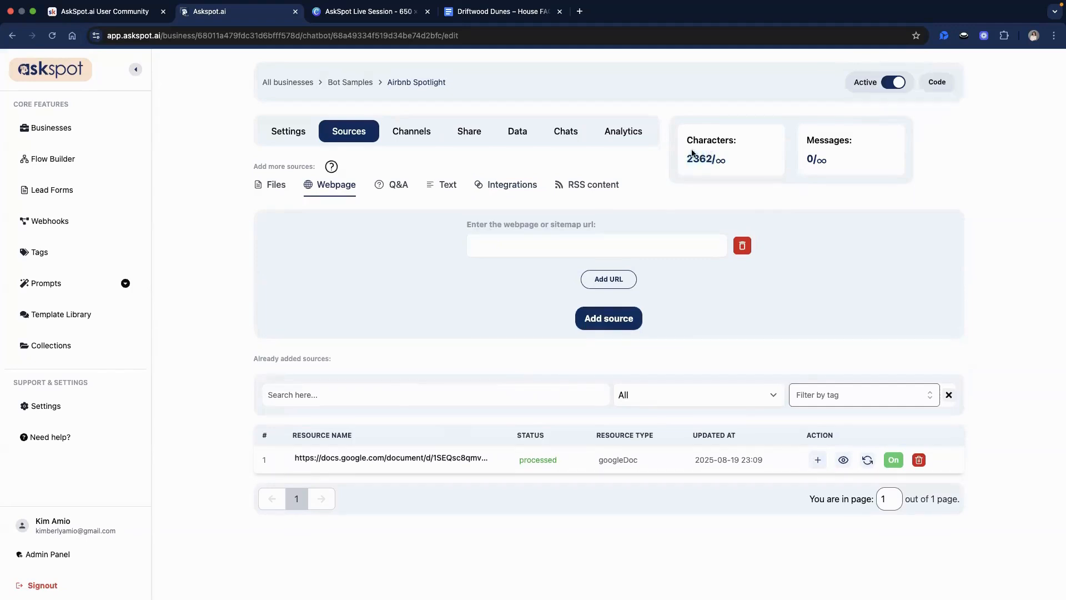
double_click(712, 157)
click(713, 157)
double_click(713, 157)
click(701, 164)
double_click(700, 165)
click(700, 165)
drag(686, 161, 711, 160)
click(710, 160)
drag(332, 131, 366, 136)
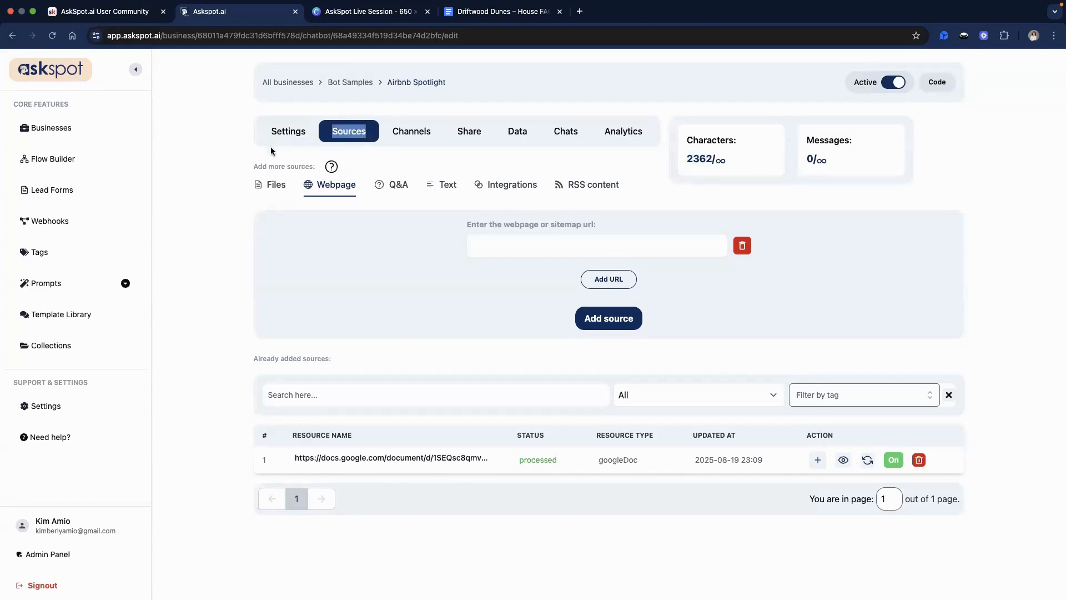
- In the spotlight's general header settings, set the title to "Driftwood Dunes AI Asisstant"
click(285, 138)
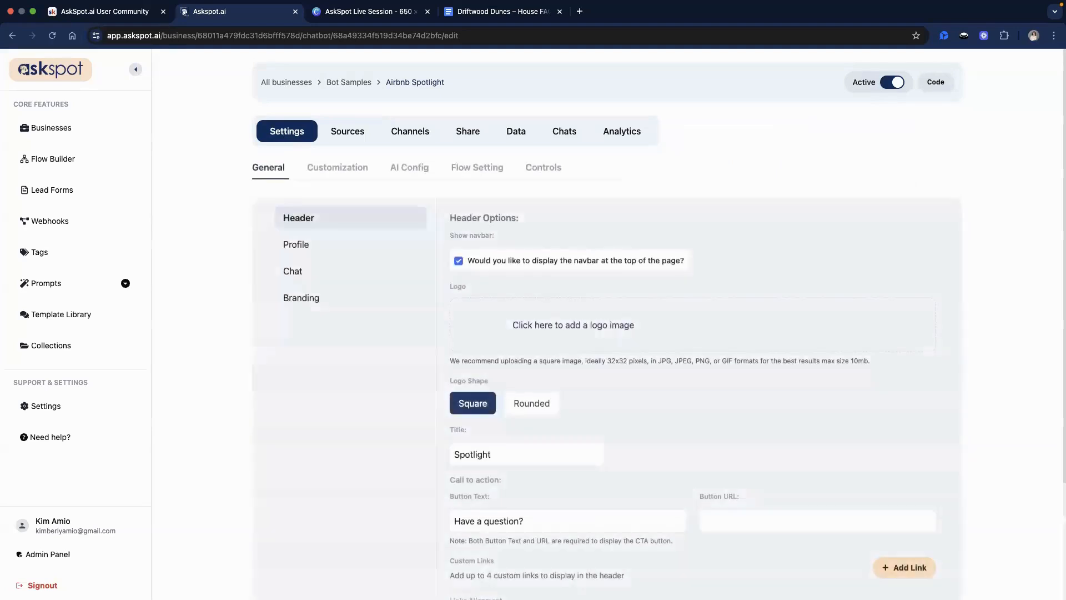
scroll(687, 434, down, 3)
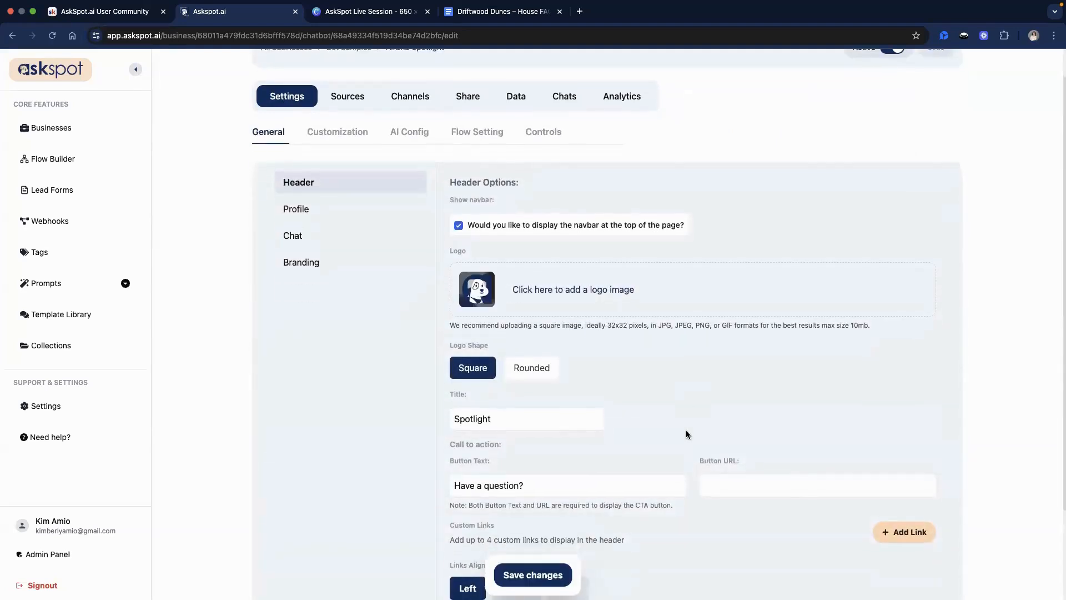
scroll(648, 399, down, 1)
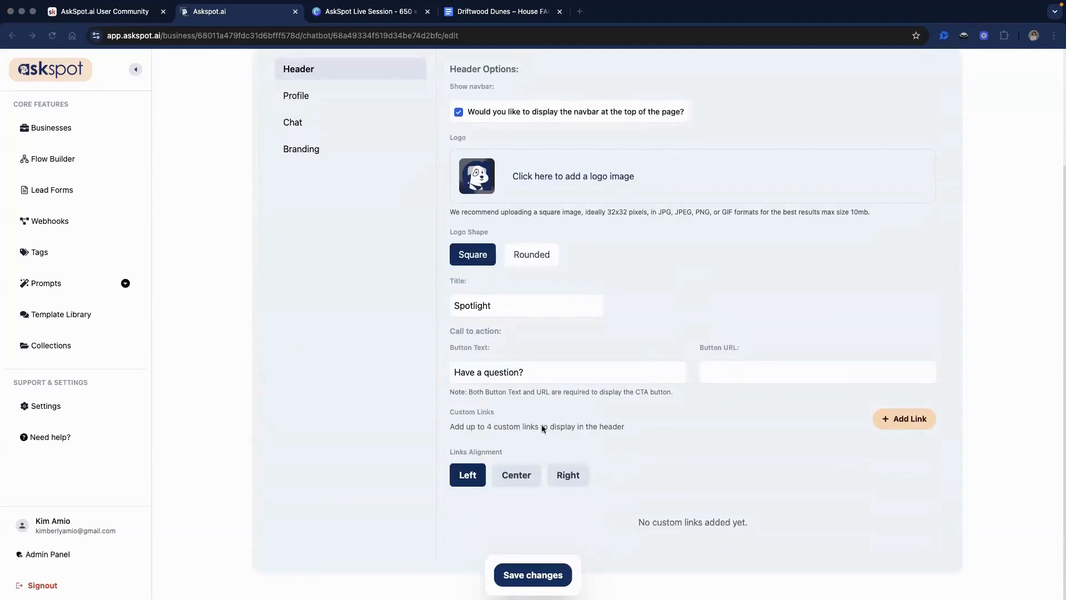
double_click(514, 306)
key(super+v)
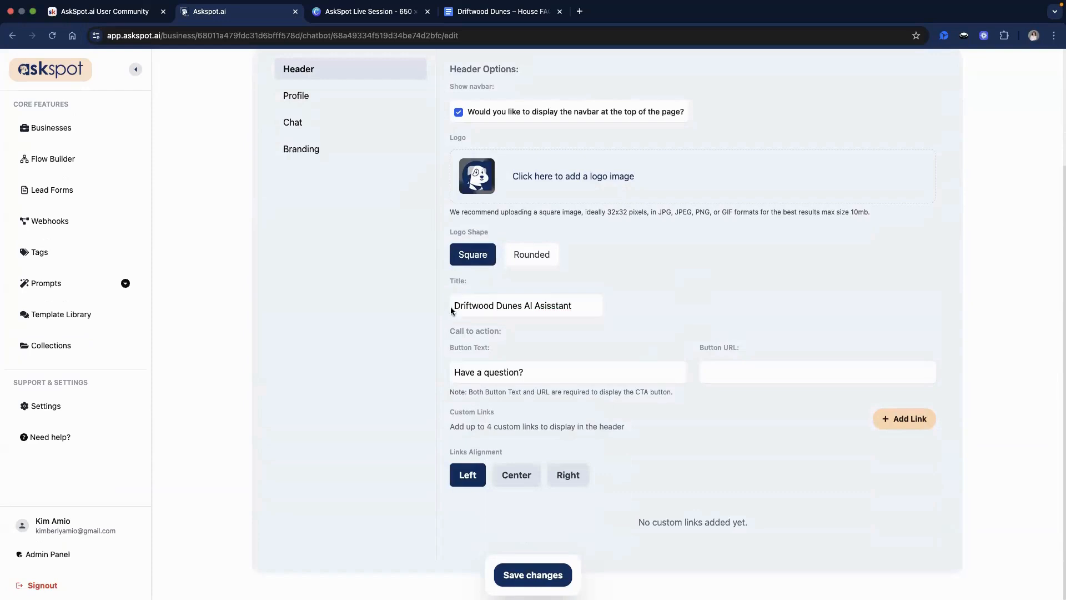
click(478, 308)
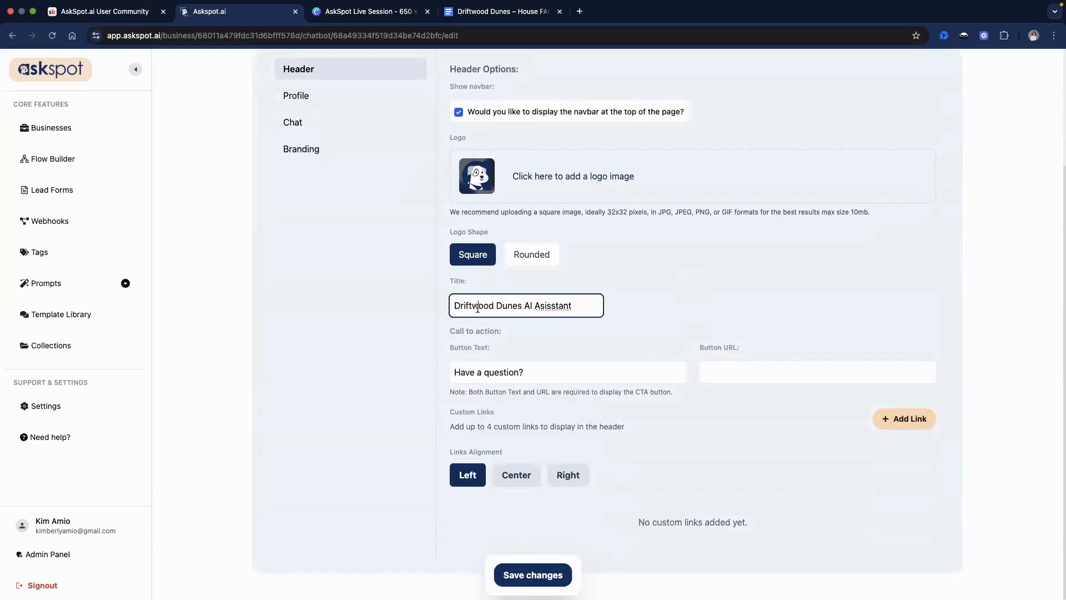
click(585, 321)
click(555, 306)
key(BackSpace)
click(571, 402)
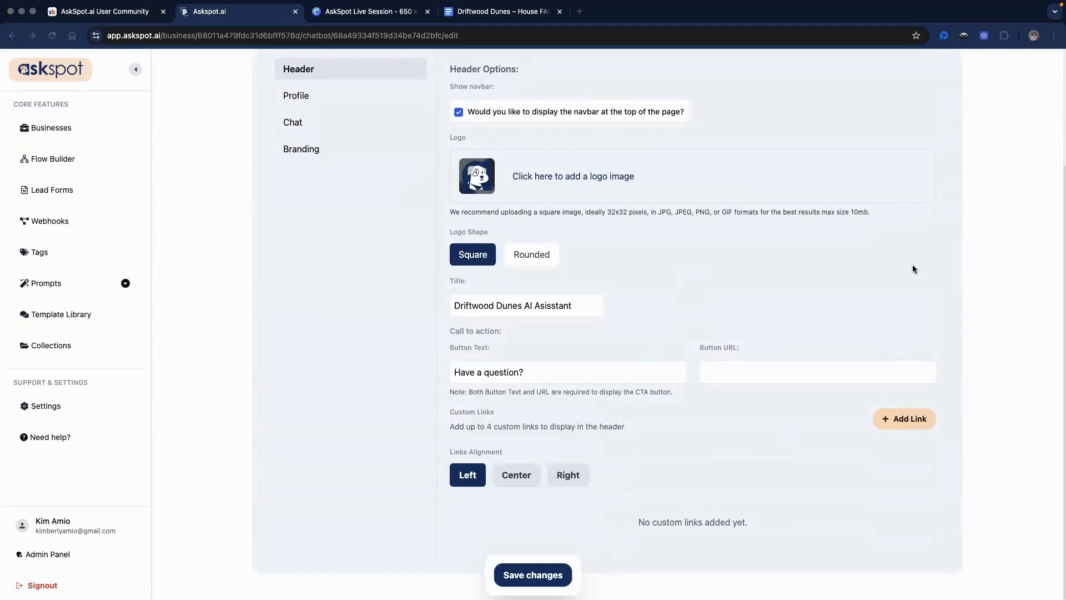
- Add three blank custom links to the spotlight's header
click(903, 426)
click(902, 425)
click(902, 425)
click(904, 427)
scroll(903, 427, down, 2)
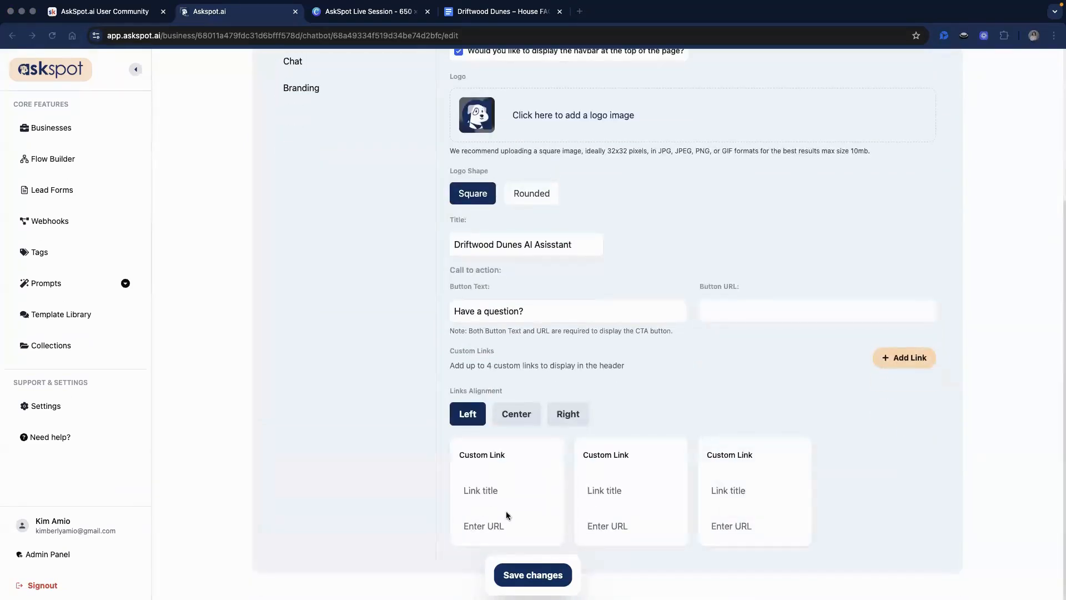
click(494, 488)
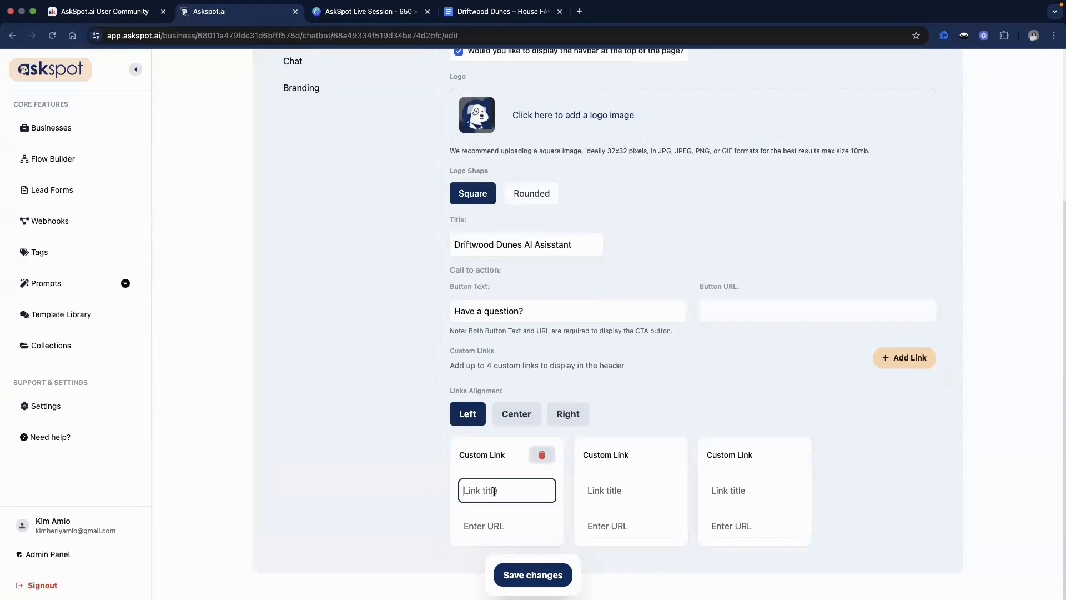
text(Leave a Review)
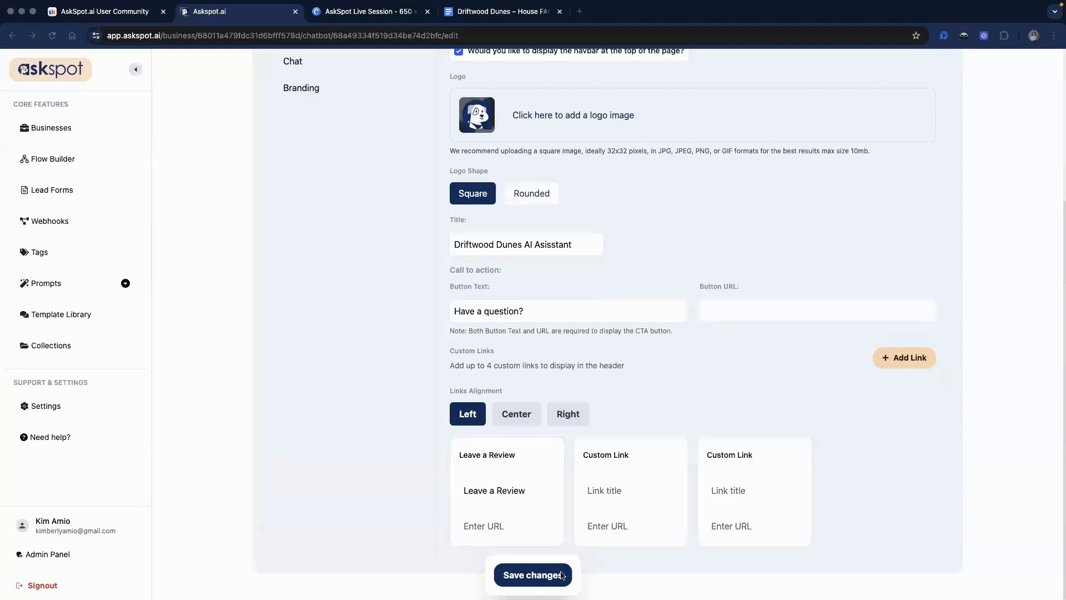
click(524, 522)
text(https://airbnb.com/review/driftwooddunes)
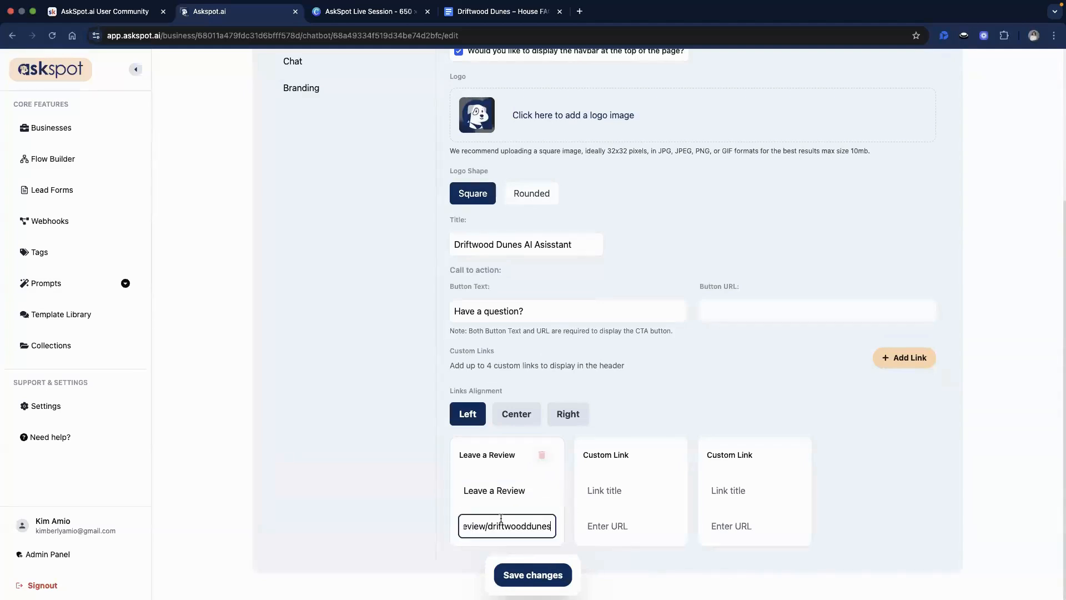
drag(515, 522, 558, 530)
triple_click(489, 525)
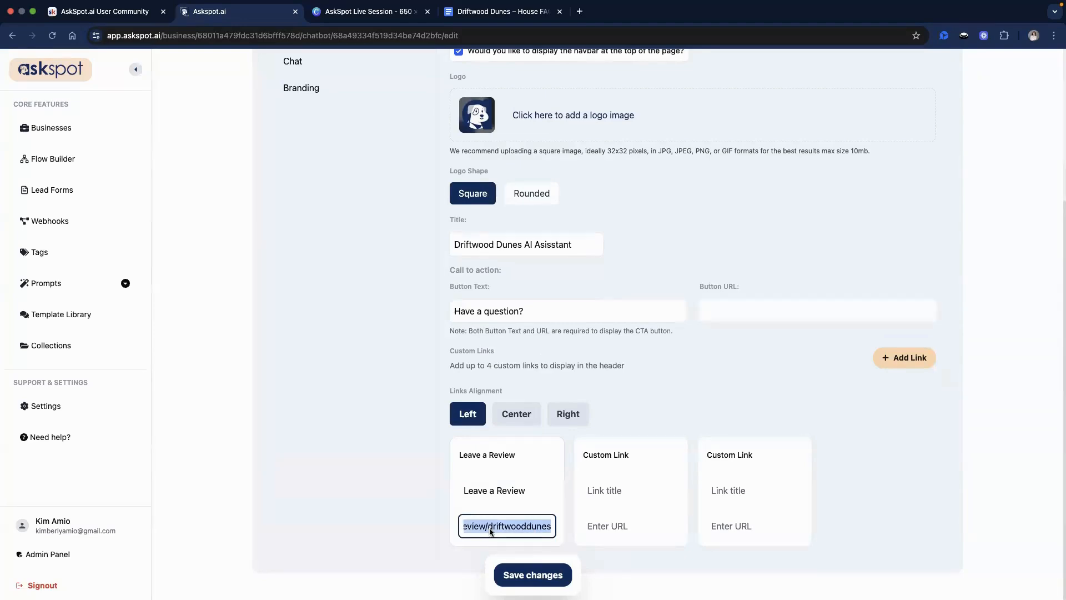
key(super+Tab)
click(638, 495)
text(Book Your Next Stay)
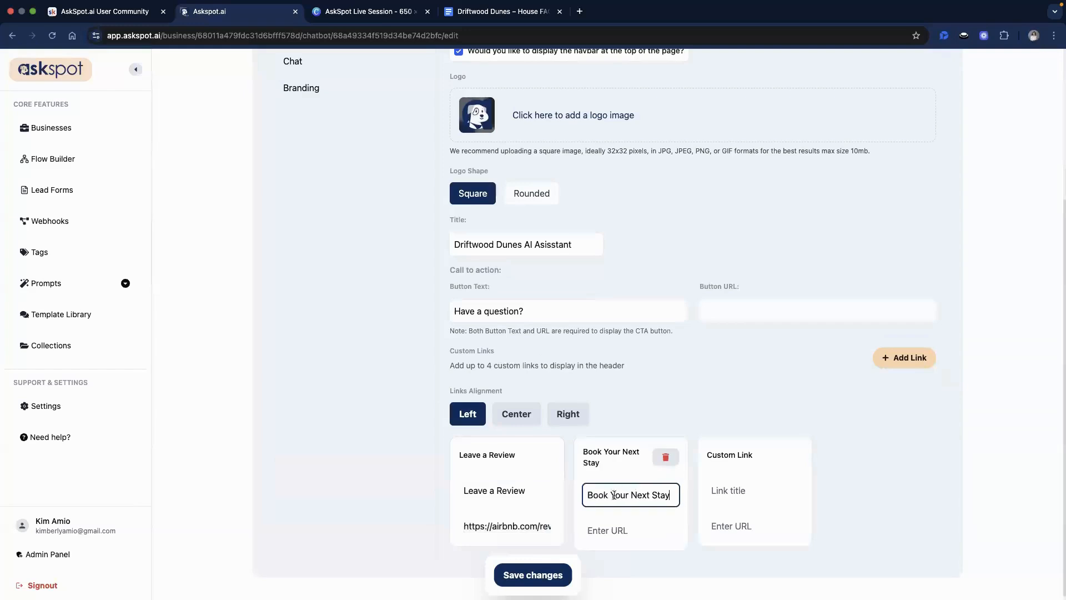
drag(598, 495, 630, 502)
click(622, 530)
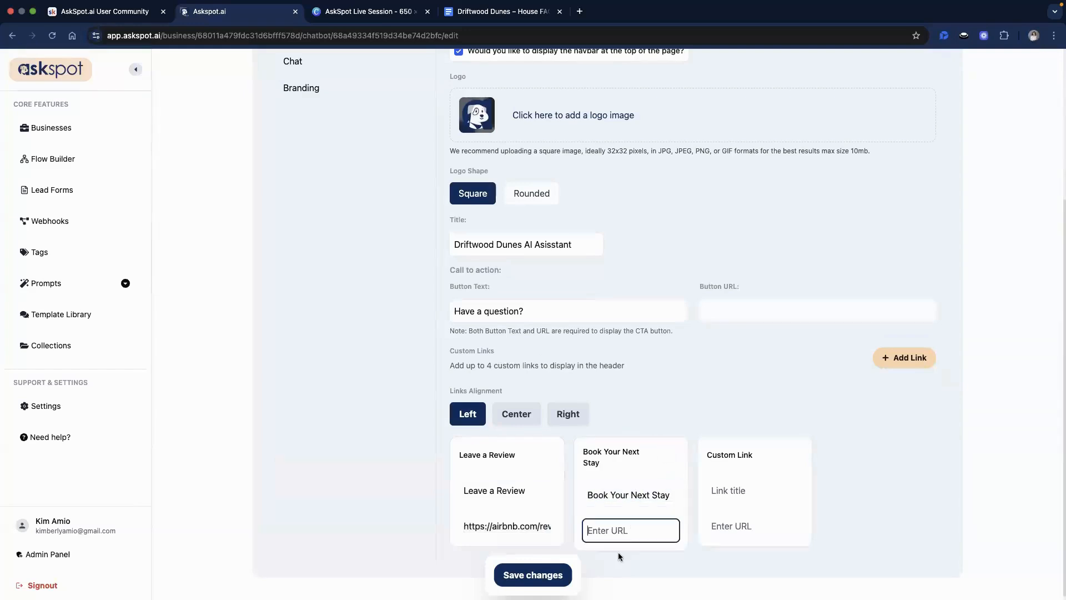
key(super+Tab)
click(641, 527)
key(super+v)
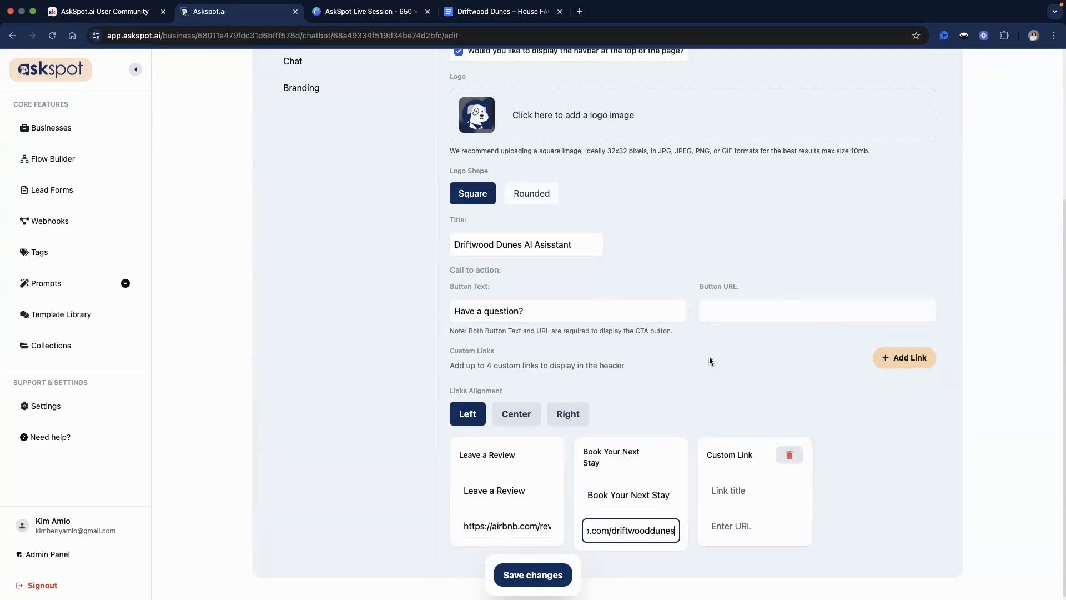
- Title the third custom link "Local Recommendations" and enter its local guide URL ending in dunes.com/localguide
scroll(893, 188, down, 1)
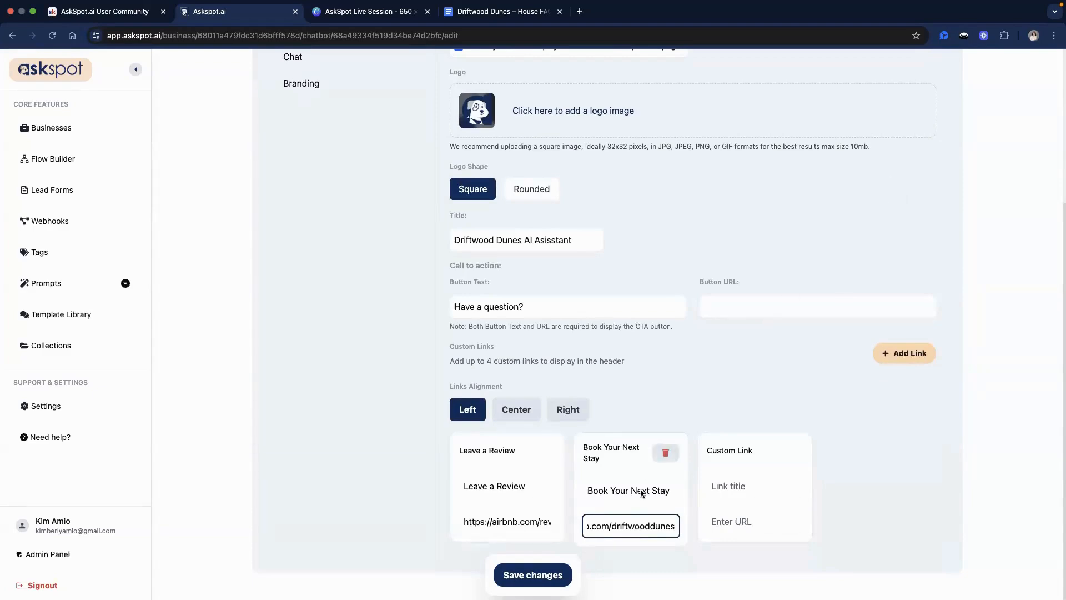
click(725, 487)
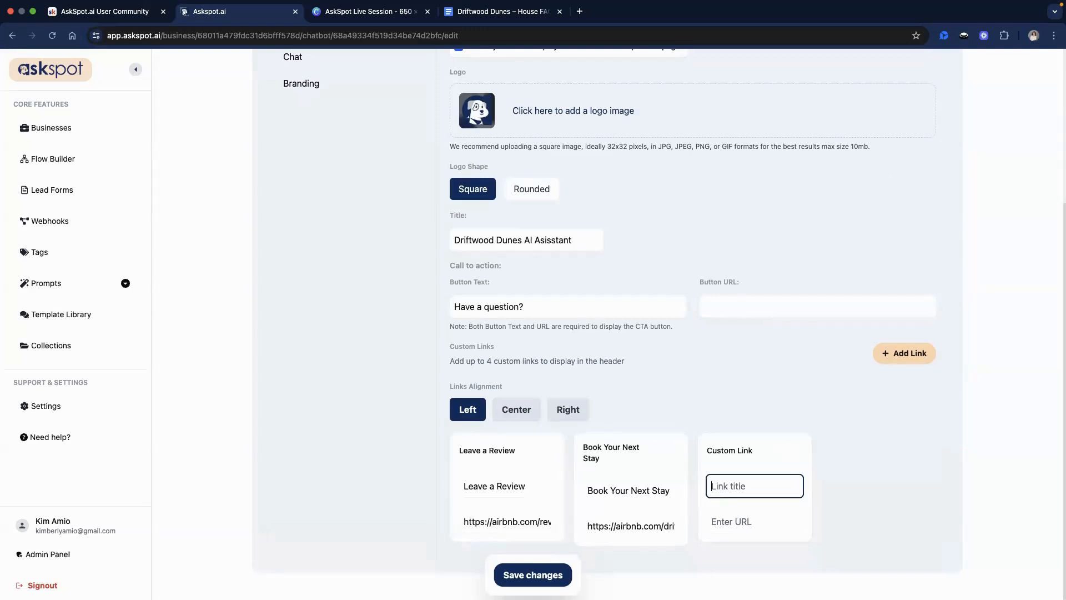
key(super+Tab)
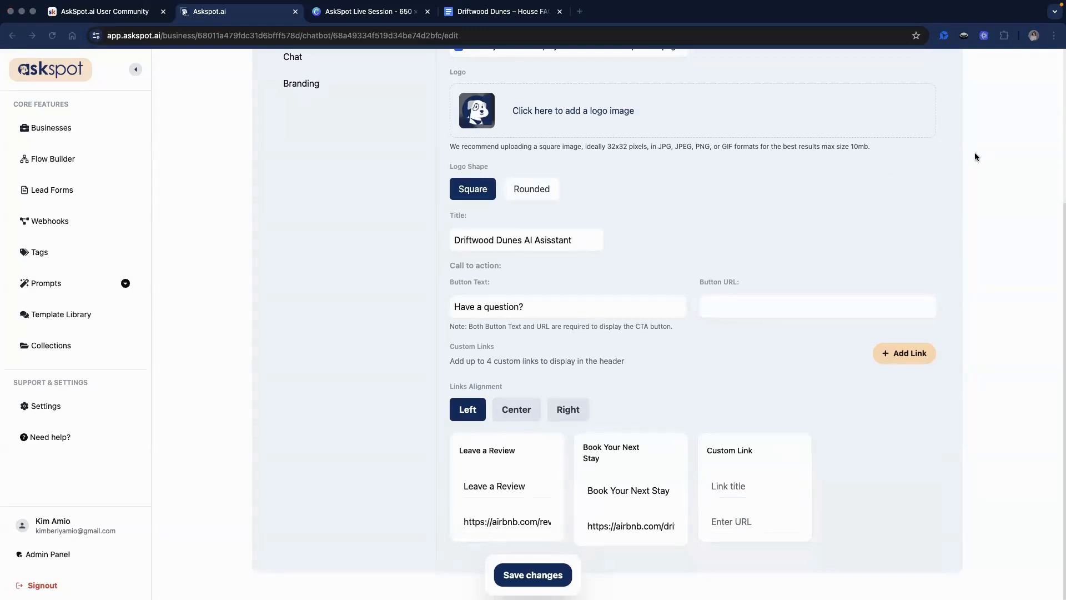
click(742, 470)
click(719, 465)
click(749, 489)
text(Local Recommendations)
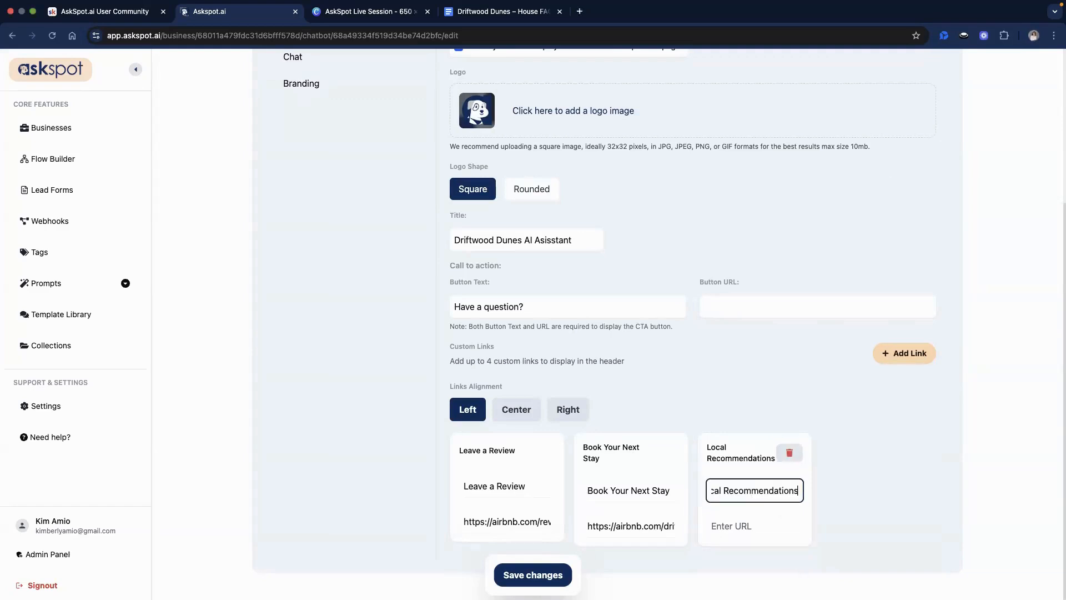
click(729, 526)
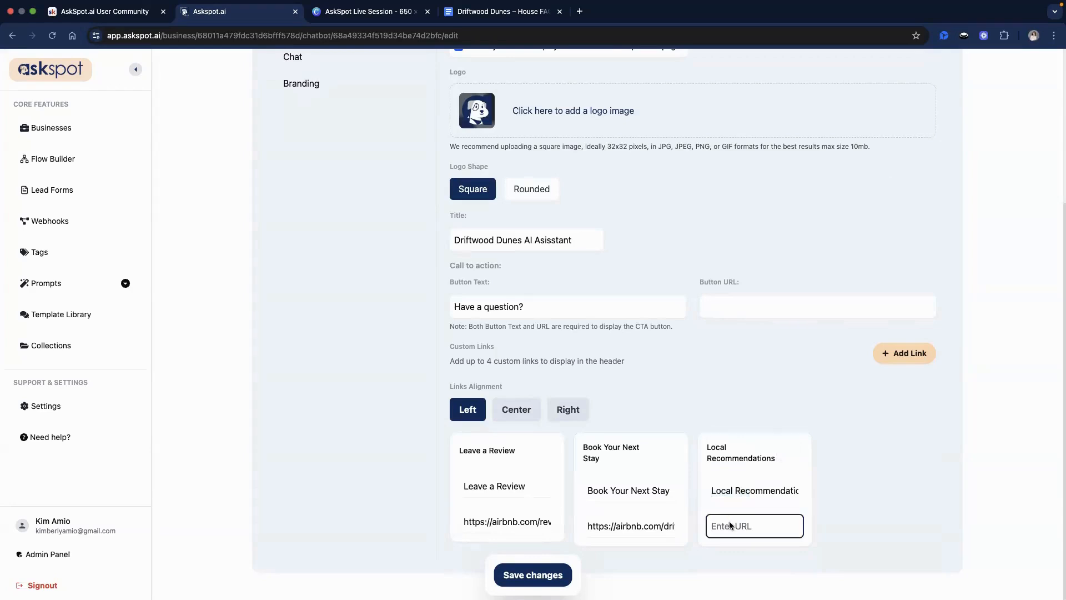
key(super+Tab)
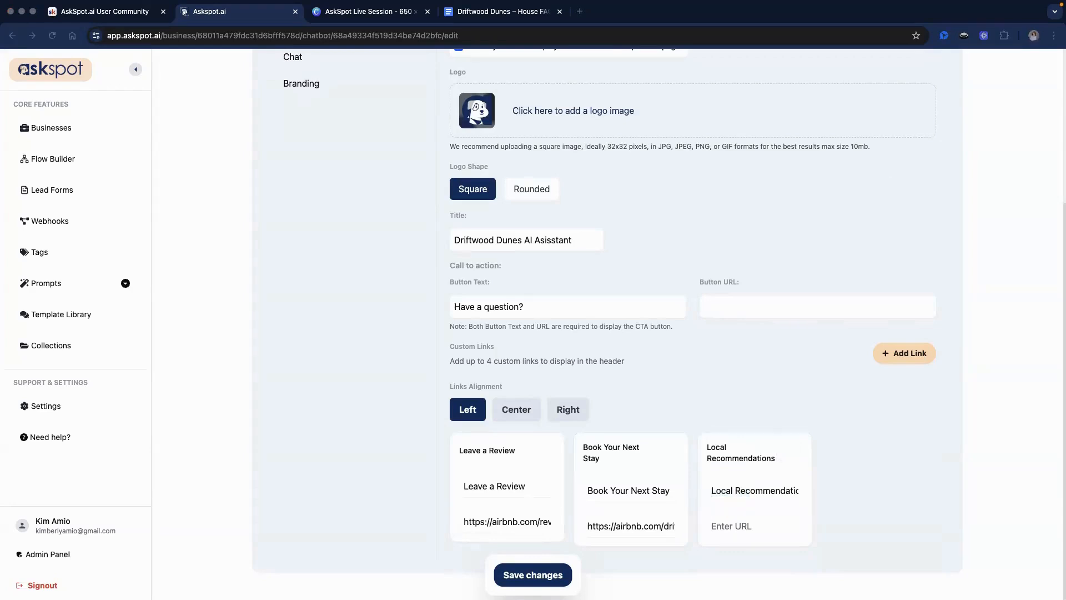
click(749, 525)
text(dunes.com/localguide)
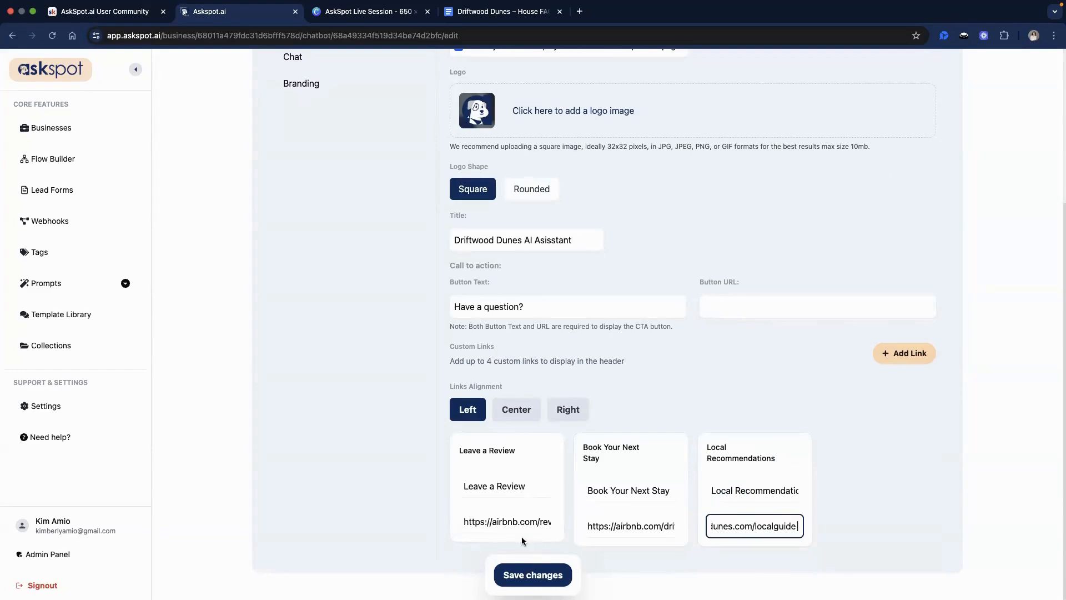
scroll(704, 370, up, 4)
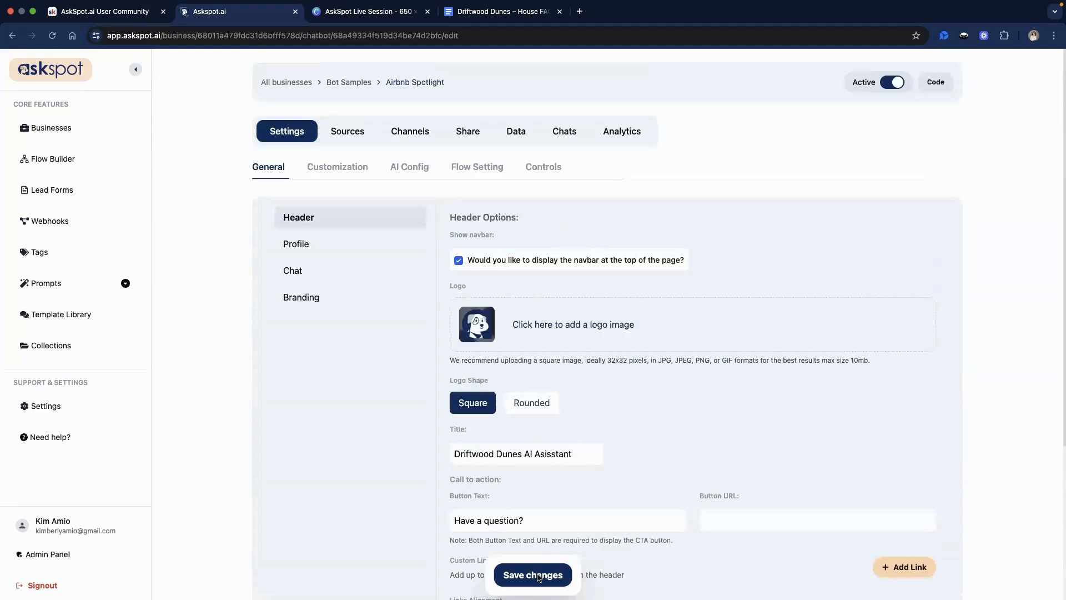
click(534, 575)
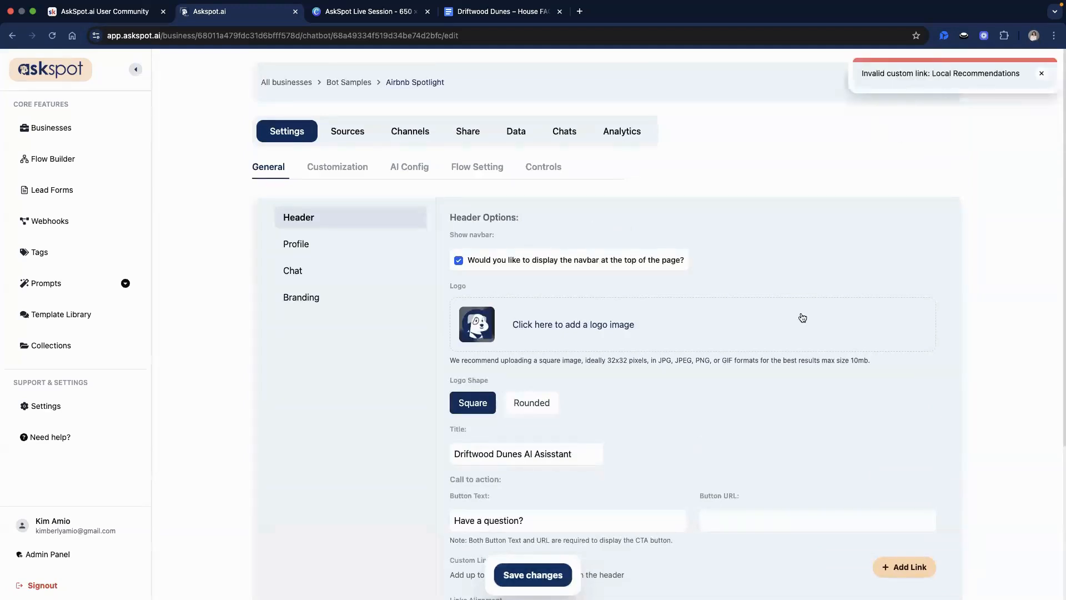
scroll(802, 317, down, 3)
scroll(730, 566, down, 2)
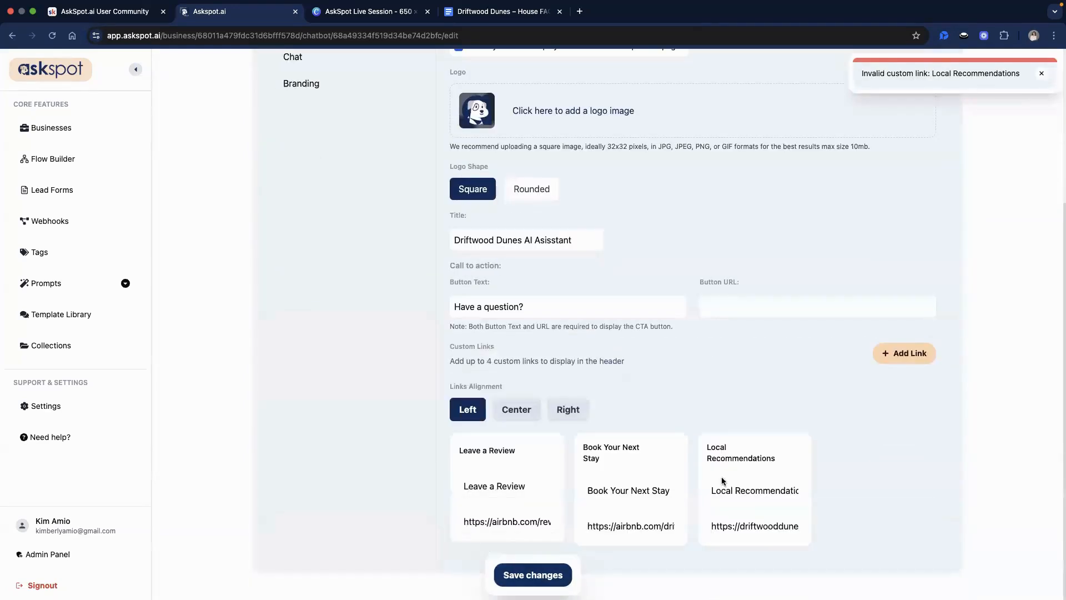
click(712, 528)
drag(745, 526, 842, 526)
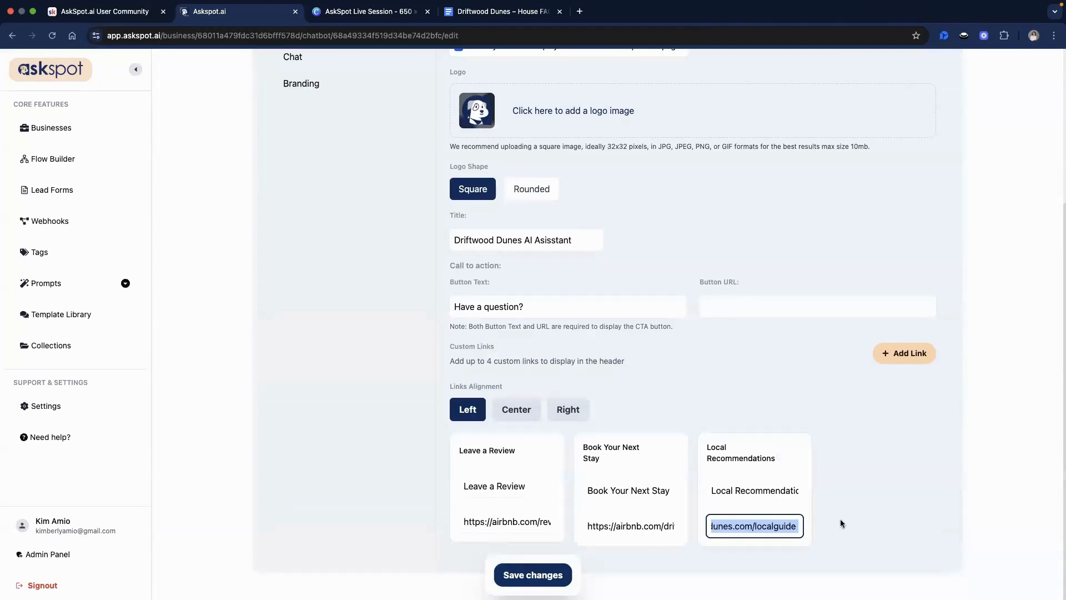
click(799, 530)
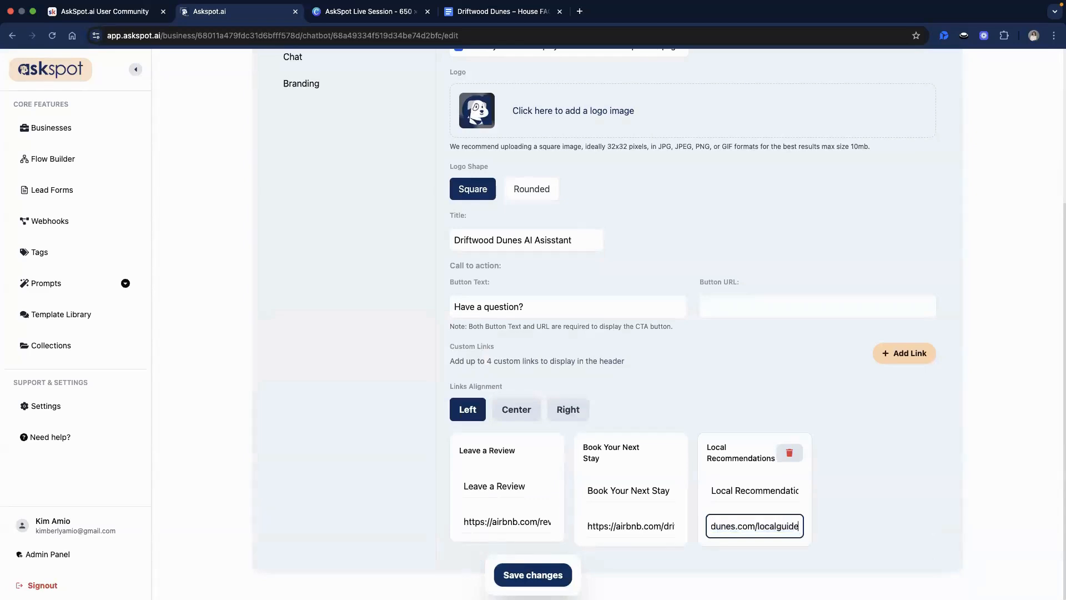
click(533, 574)
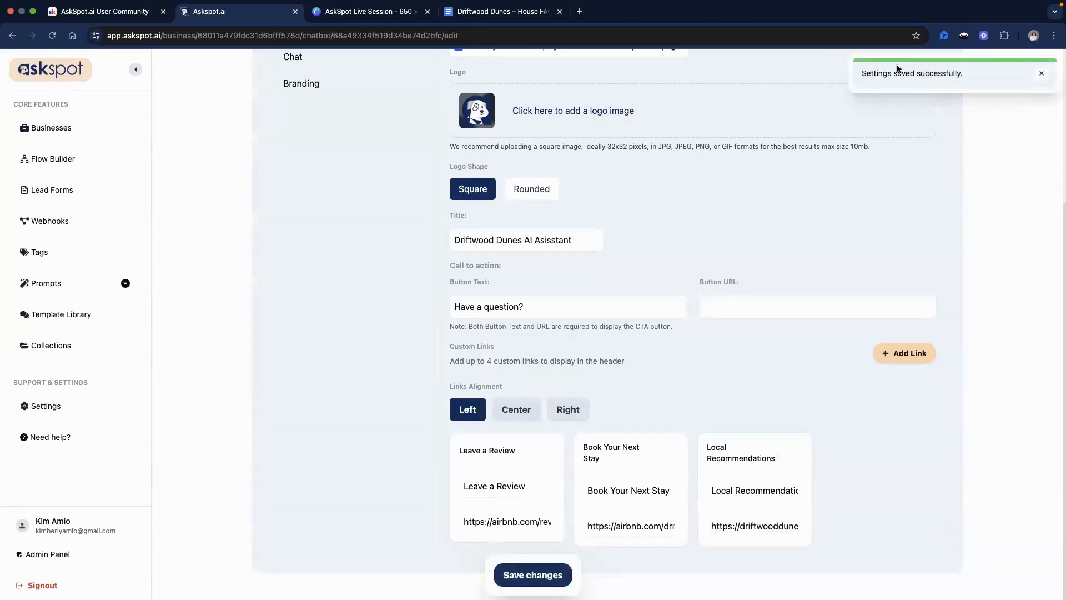
- Open the spotlight's shared page to preview the header title and custom links
scroll(734, 294, up, 4)
scroll(734, 298, down, 4)
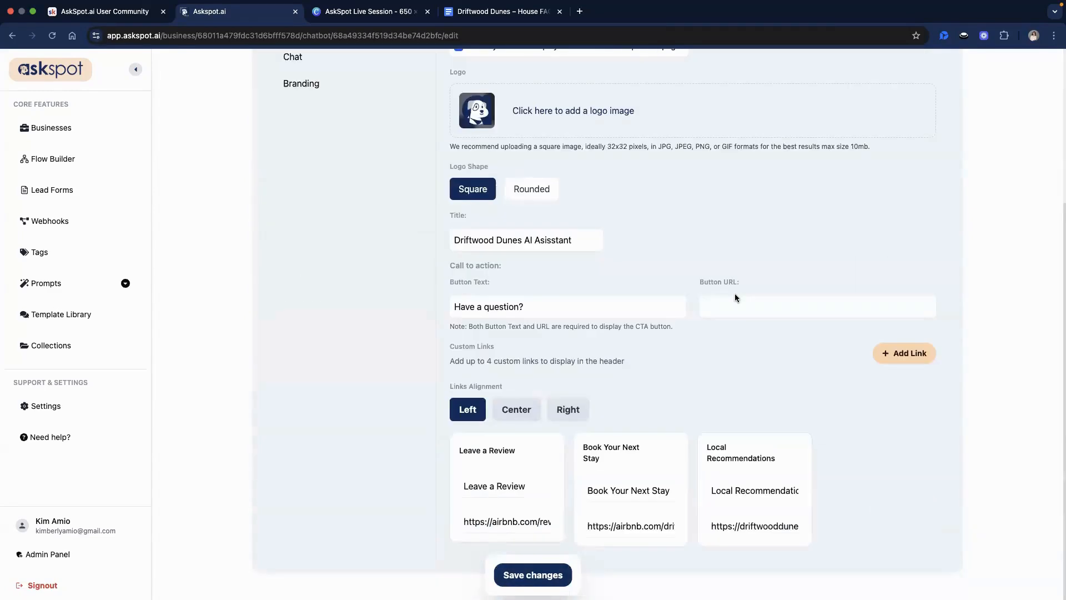
scroll(554, 233, up, 4)
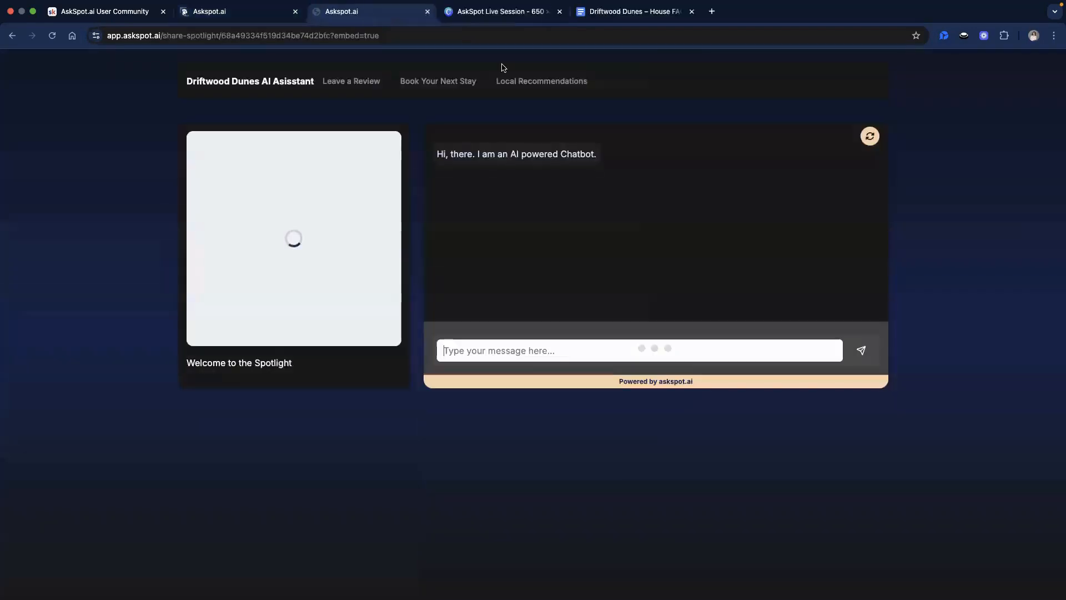
- Return to the header settings, set the custom links' alignment to Center, and save the change
click(255, 13)
scroll(524, 437, down, 5)
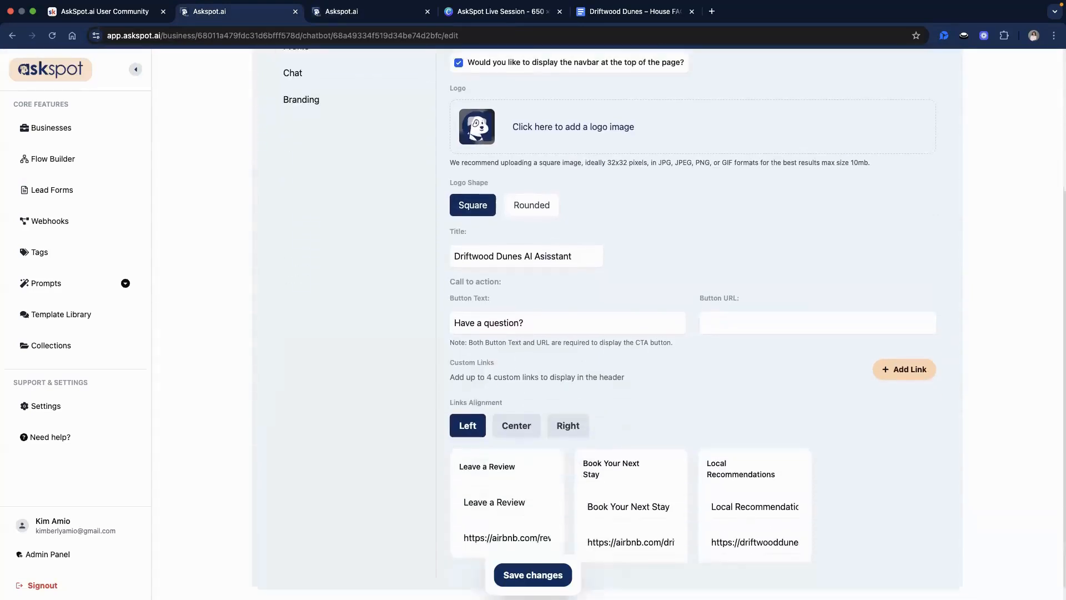
click(516, 414)
click(533, 575)
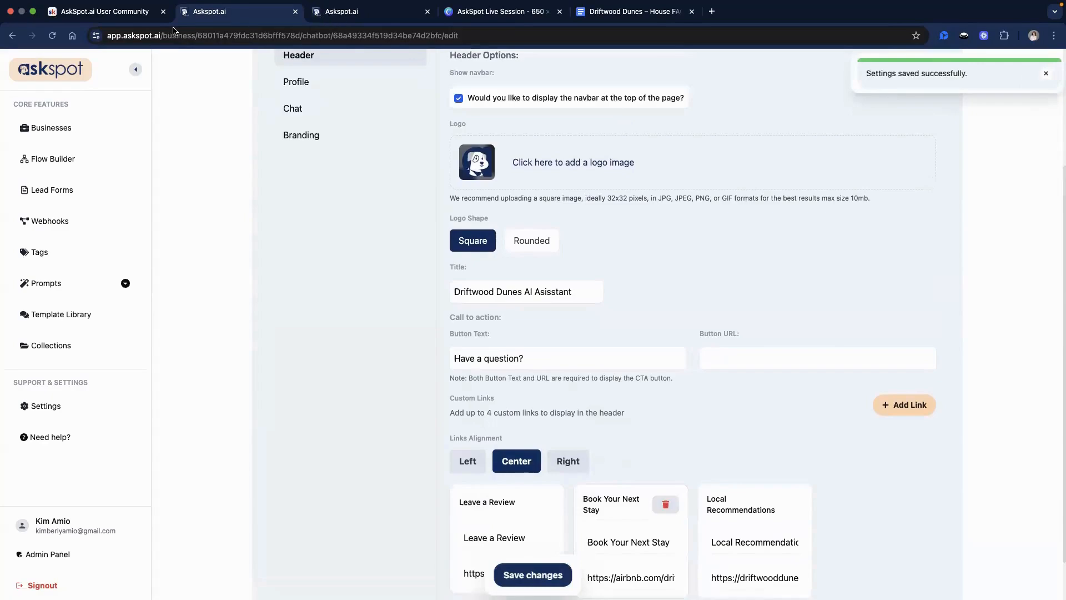
- Reload the spotlight's shared page to check the alignment of the header links
scroll(475, 119, up, 3)
click(356, 12)
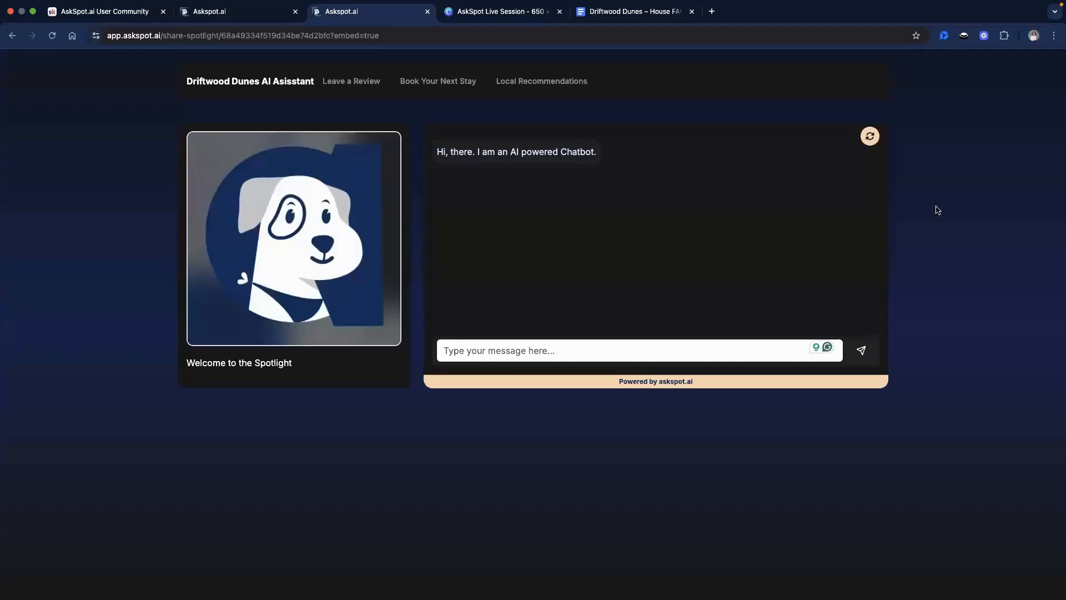
key(super+r)
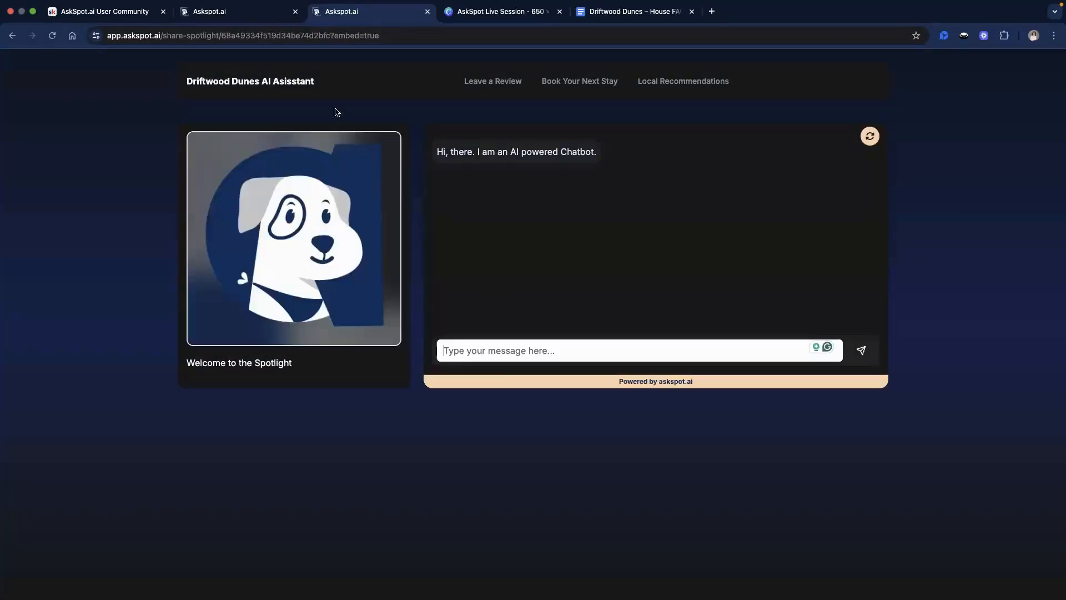
- Open the spotlight's Profile options and examine the image, video, description and social media link settings
click(272, 12)
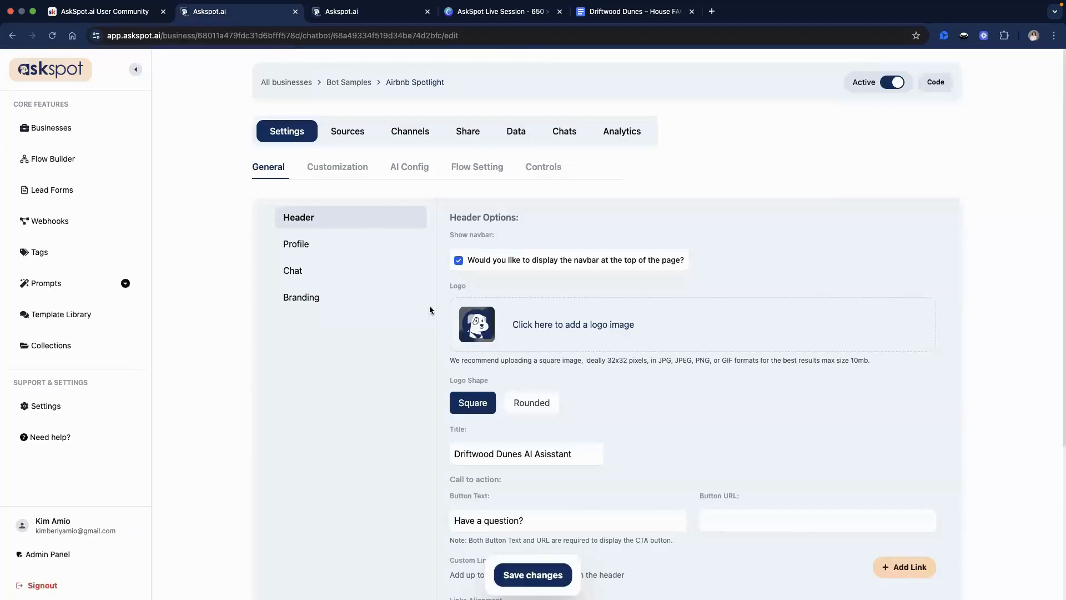
click(375, 246)
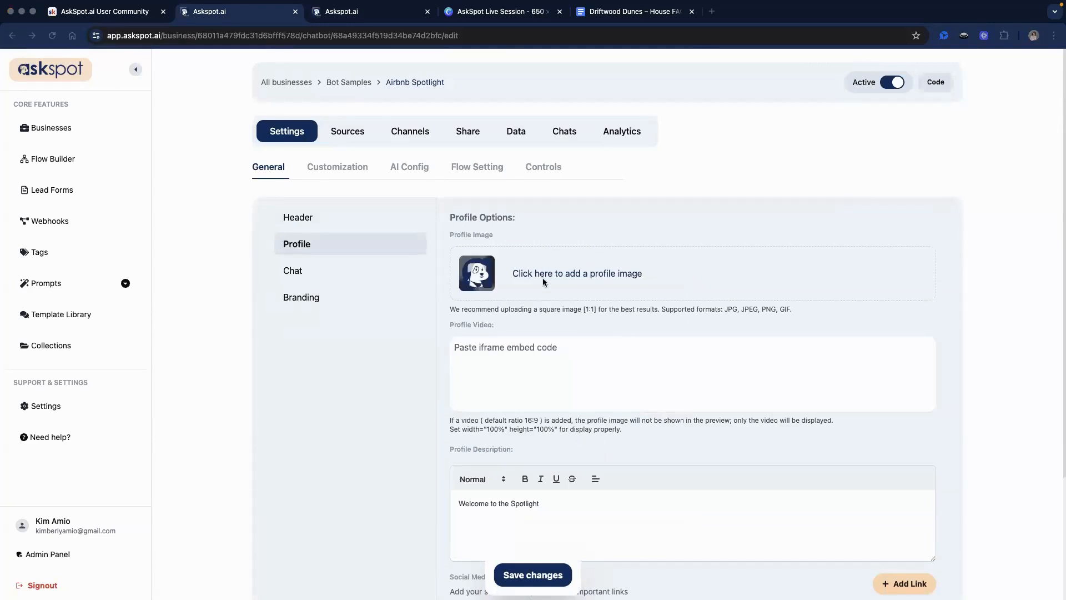
scroll(601, 285, down, 1)
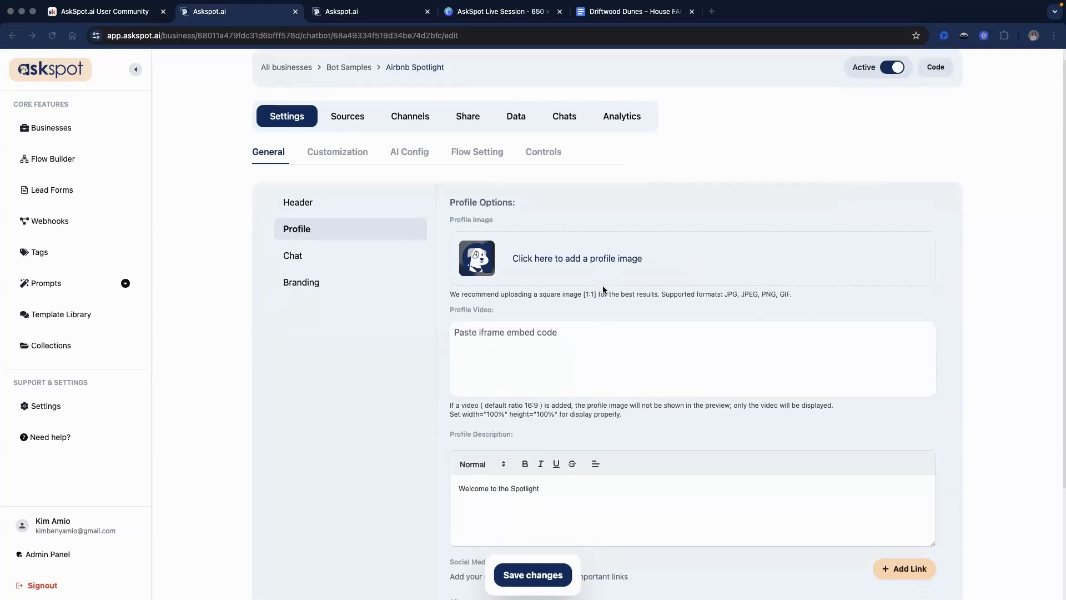
scroll(602, 285, up, 1)
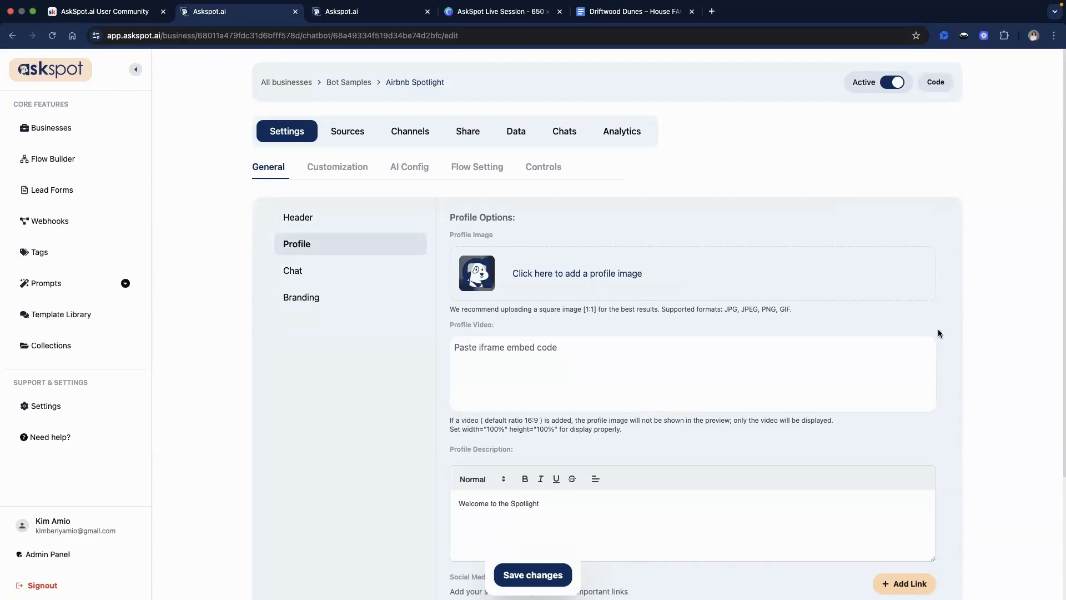
click(302, 217)
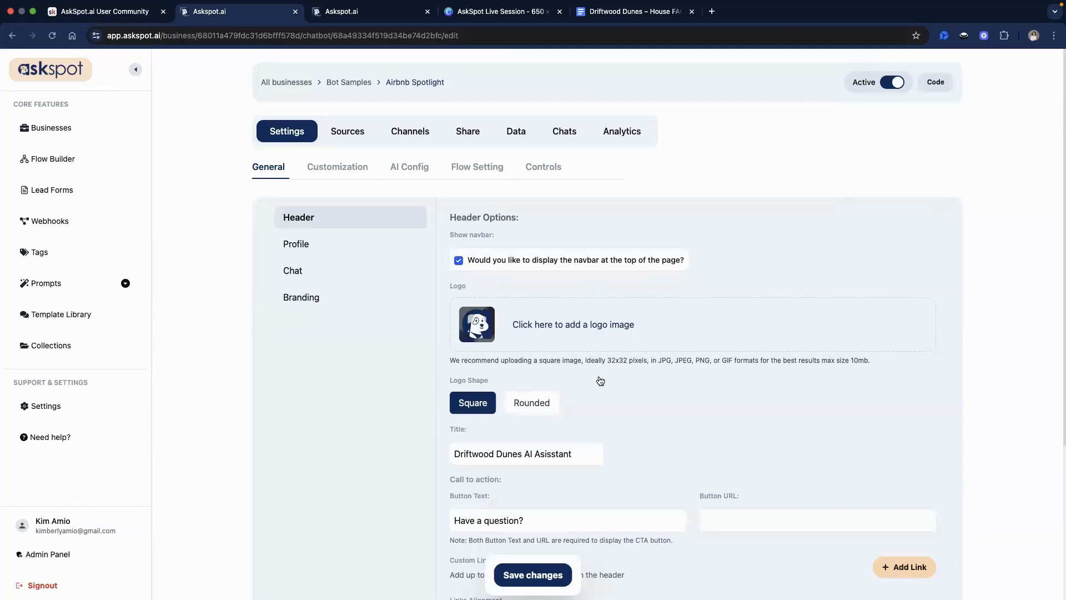
click(388, 248)
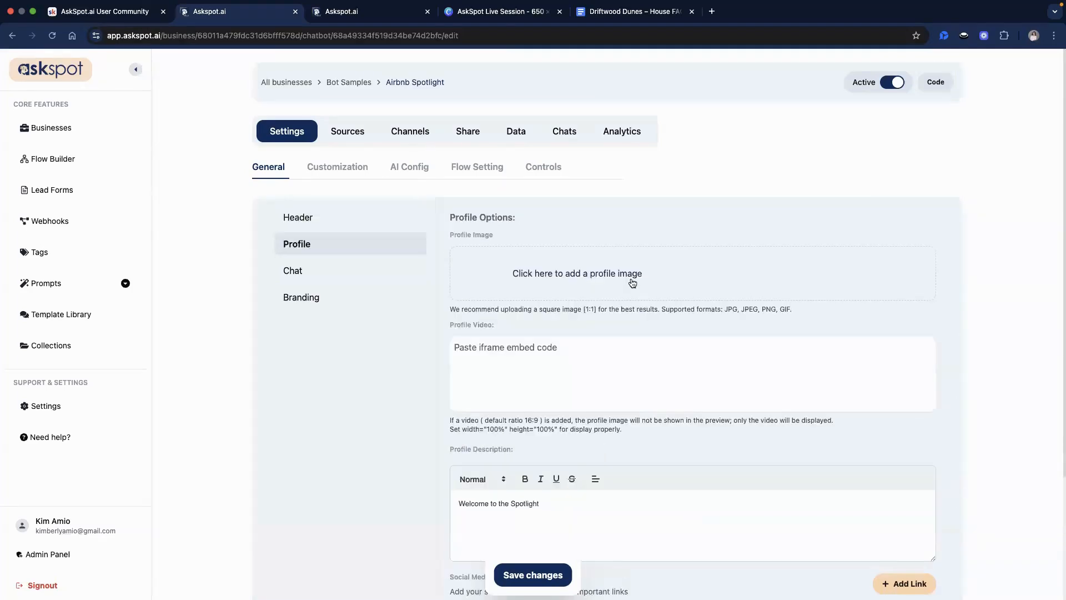
scroll(393, 298, down, 2)
scroll(383, 283, up, 2)
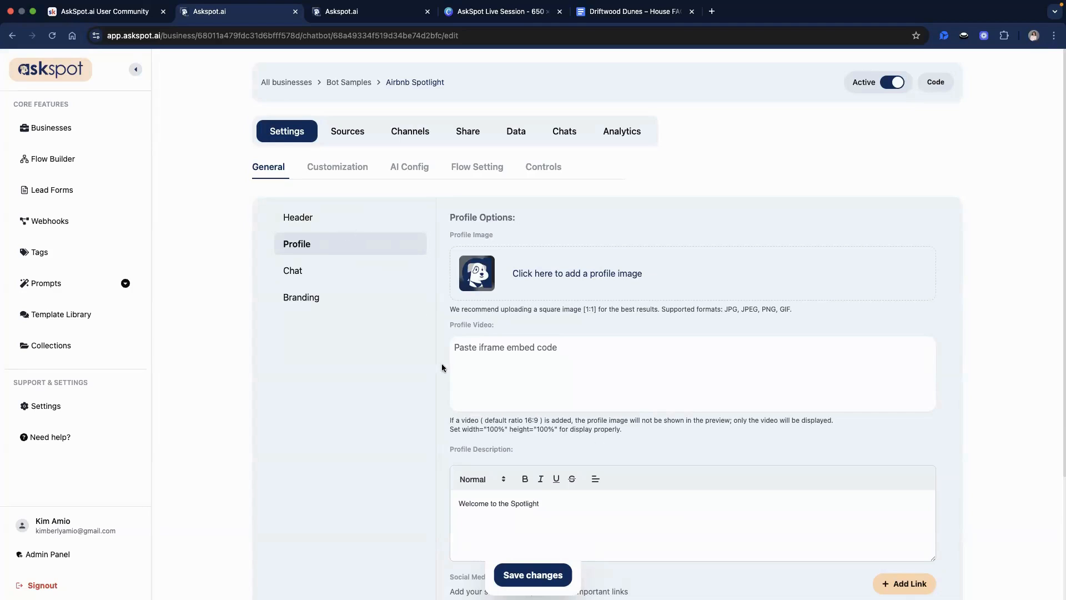
scroll(375, 413, down, 1)
scroll(375, 413, up, 1)
scroll(493, 225, down, 3)
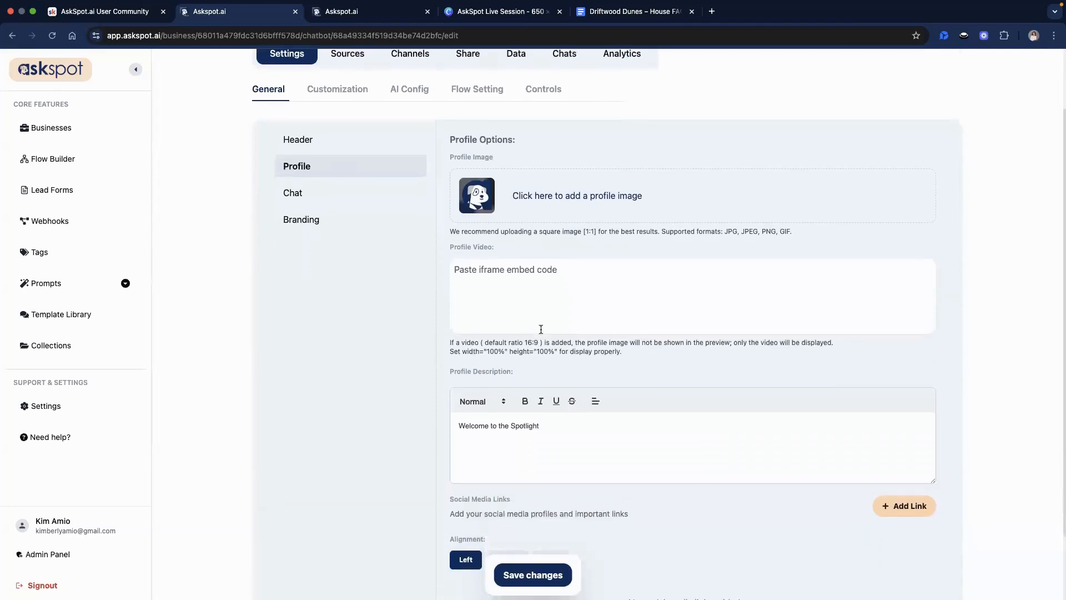
scroll(541, 329, up, 3)
- Upload the photo of the host couple as the profile image directly, without cropping
click(547, 272)
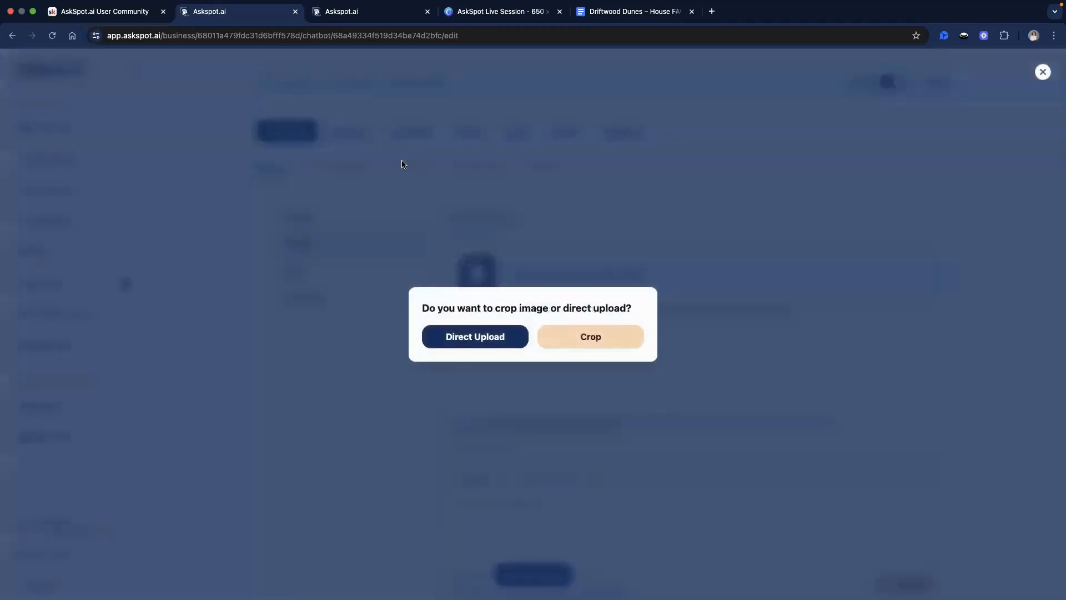
click(475, 336)
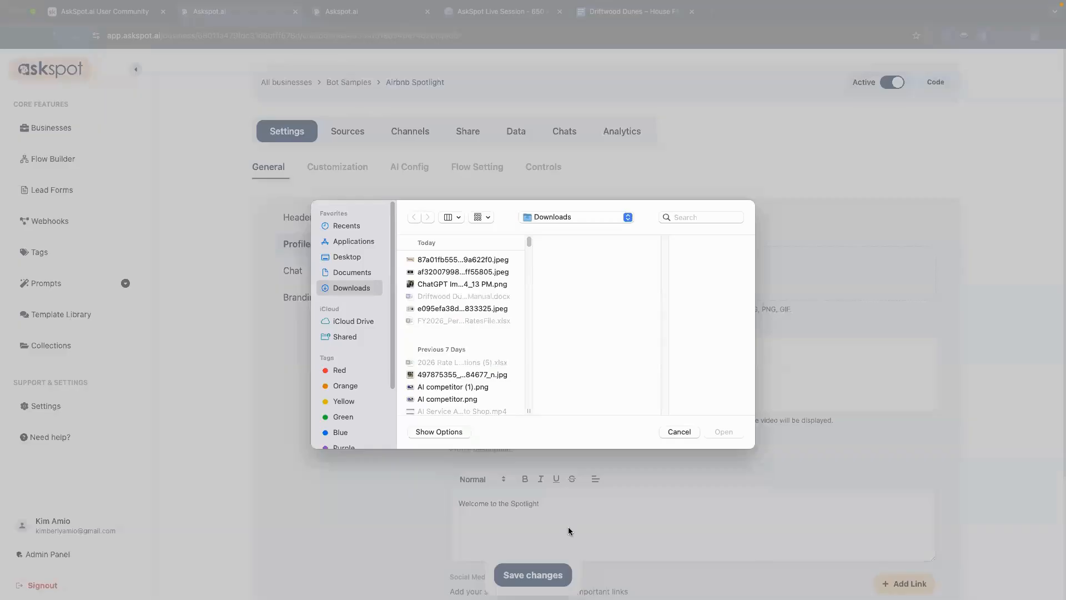
key(Return)
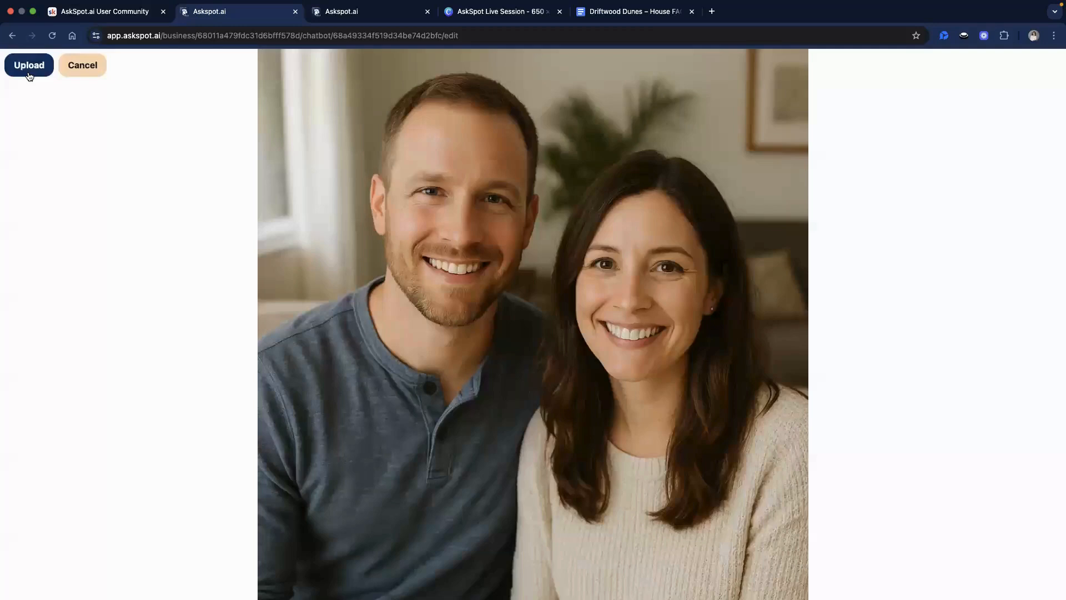
key(Return)
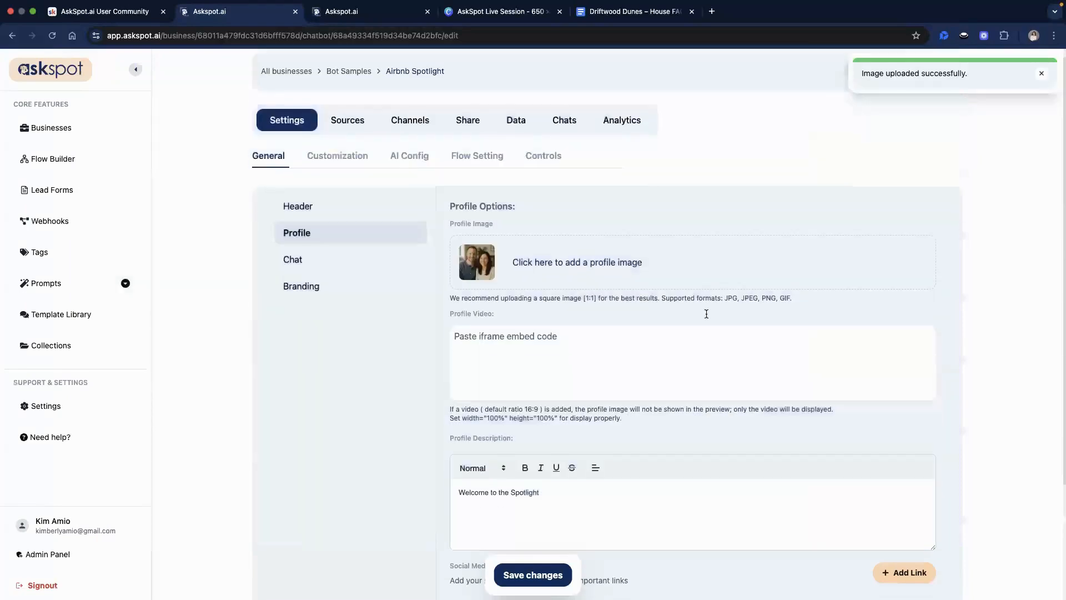
- Examine the profile video embed field and its display notes
scroll(498, 162, down, 5)
triple_click(499, 167)
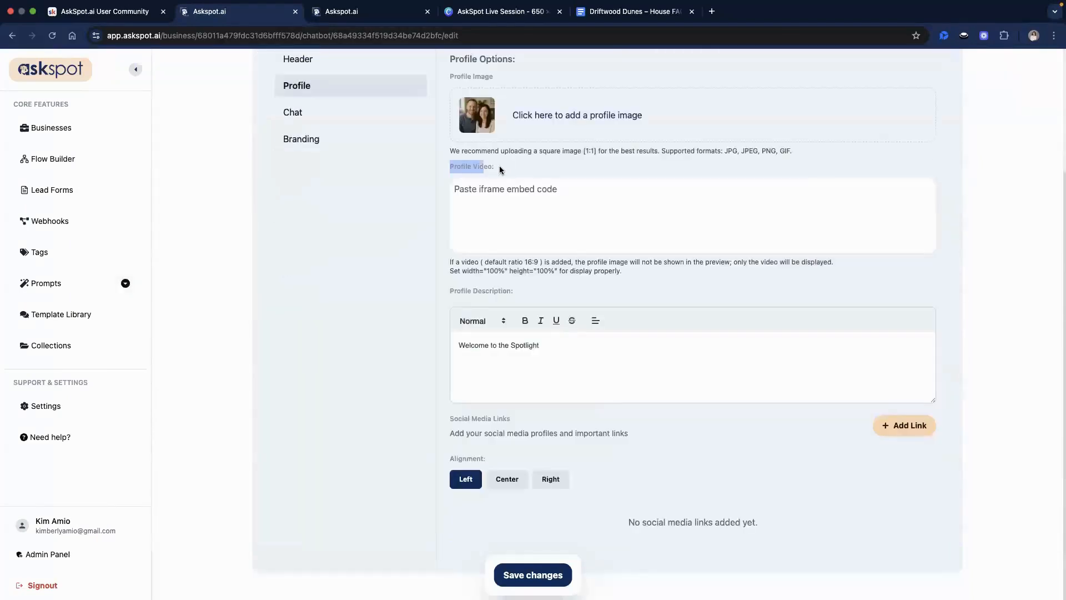
scroll(499, 170, up, 1)
click(504, 195)
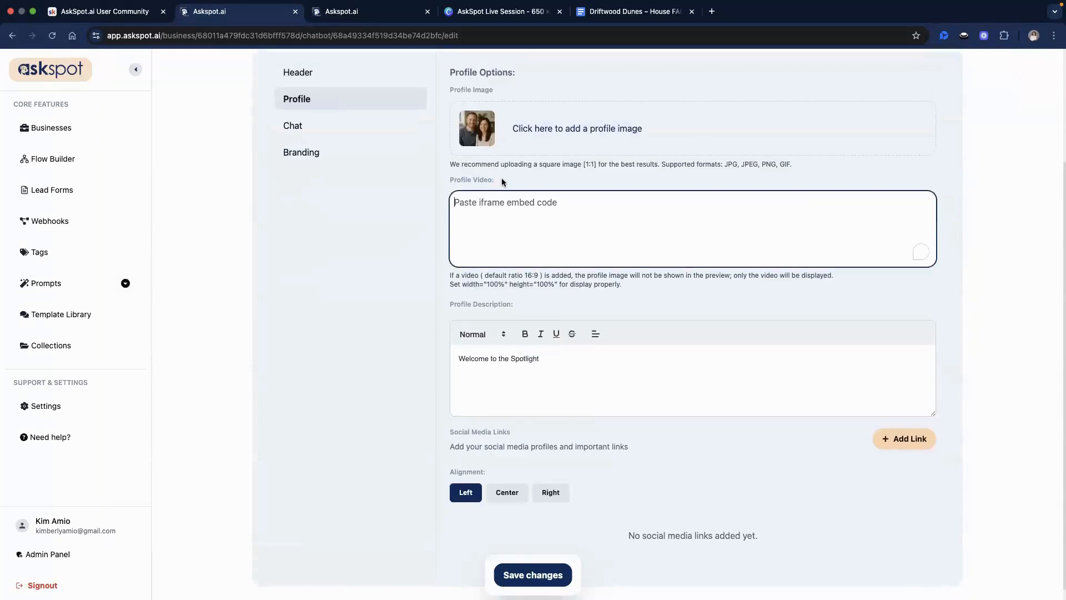
scroll(480, 220, down, 1)
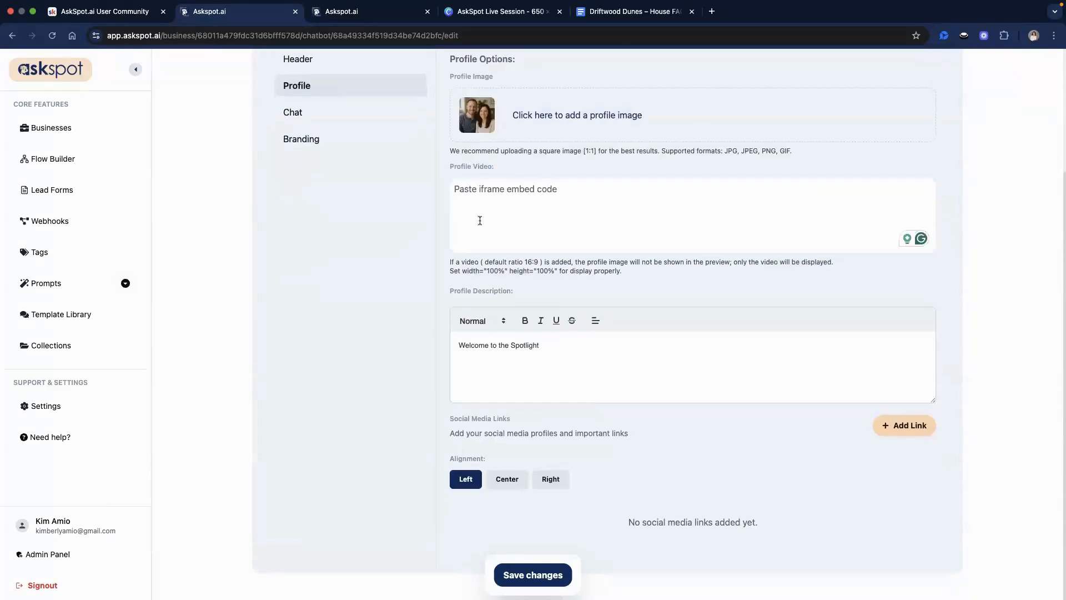
double_click(487, 169)
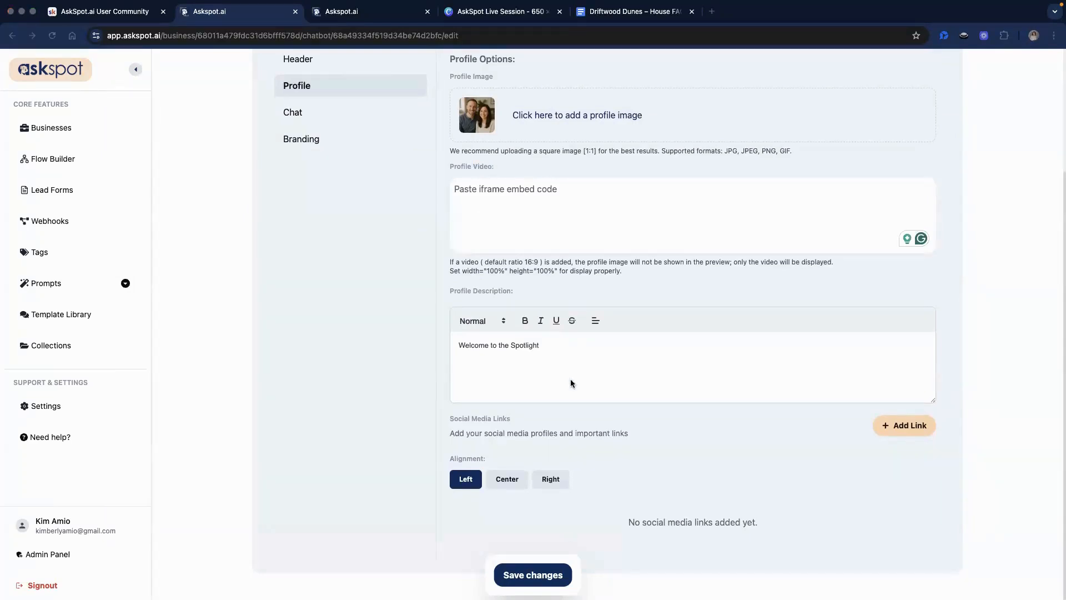
- Replace the profile description with the hosts' bold Driftwood Dunes greeting and the paragraph beginning "After years of traveling the coast ourselves"
triple_click(558, 350)
text(Hi, we’re Jake and Melissa — your hosts at Driftwood Dunes!)
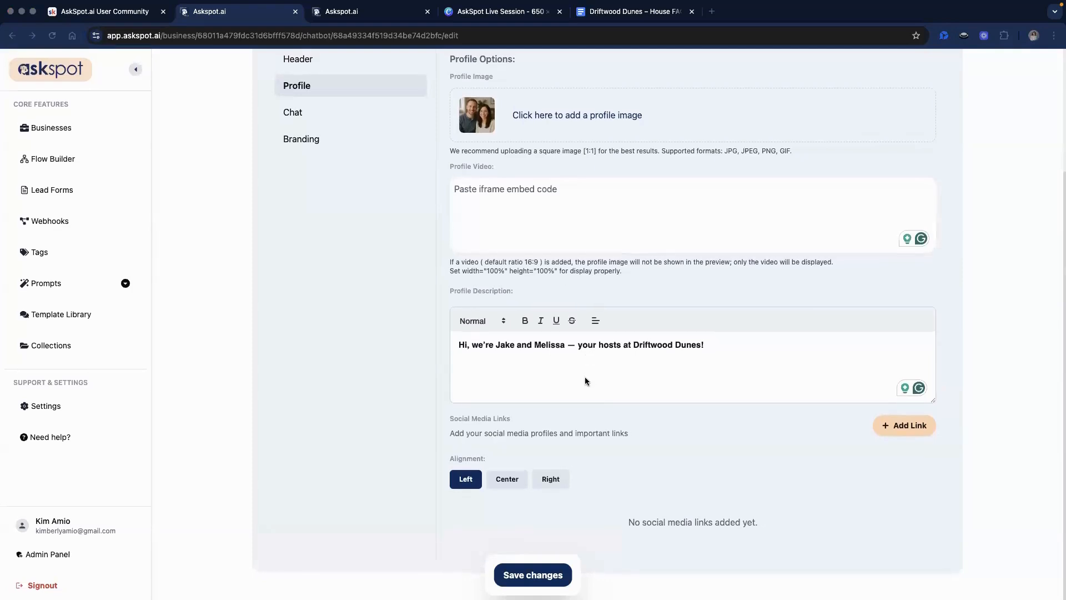
click(488, 364)
text(After years of traveling the coast ourselves, we created this cozy getaway to capture everything we love about beach living: calm mornings, ocean air, and thoughtful comforts. We’re so glad you’re here.)
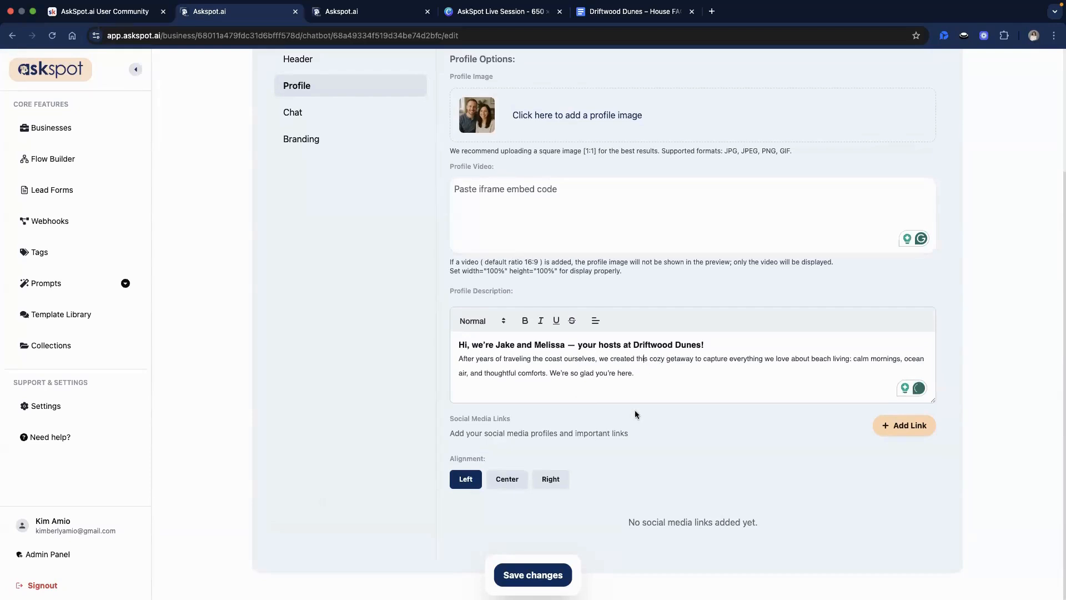
- Add two blank social media links to the spotlight's profile
scroll(628, 422, up, 1)
scroll(582, 535, down, 1)
click(906, 426)
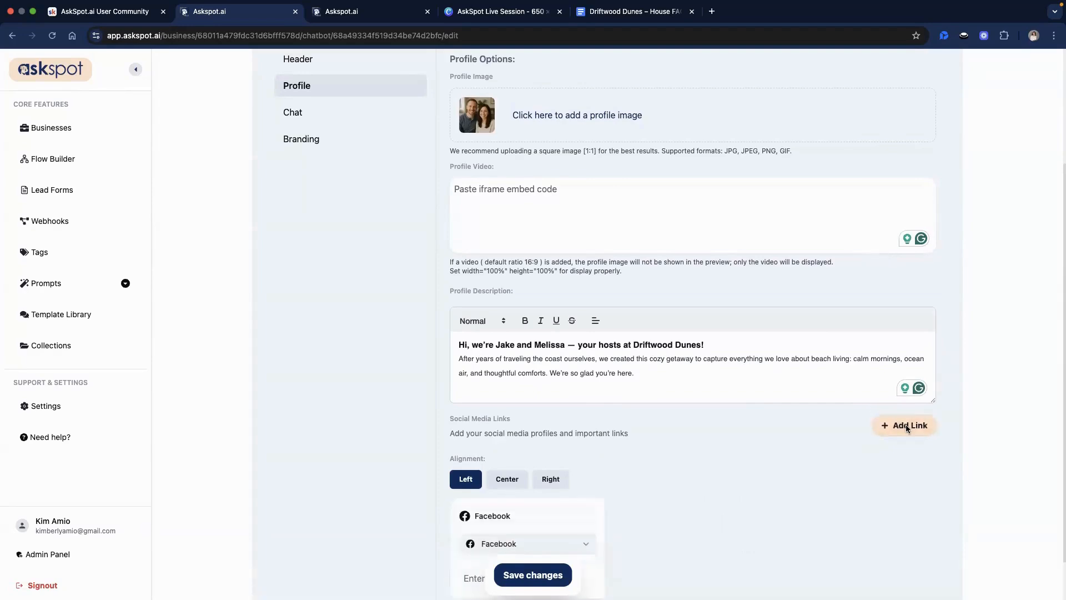
click(906, 426)
scroll(749, 515, down, 2)
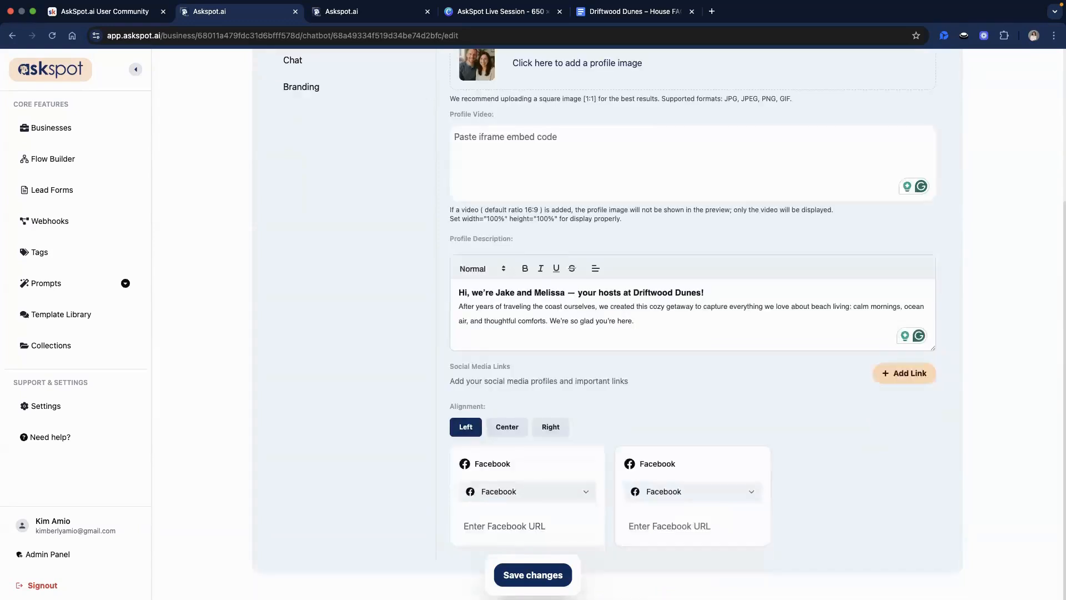
click(531, 497)
click(531, 516)
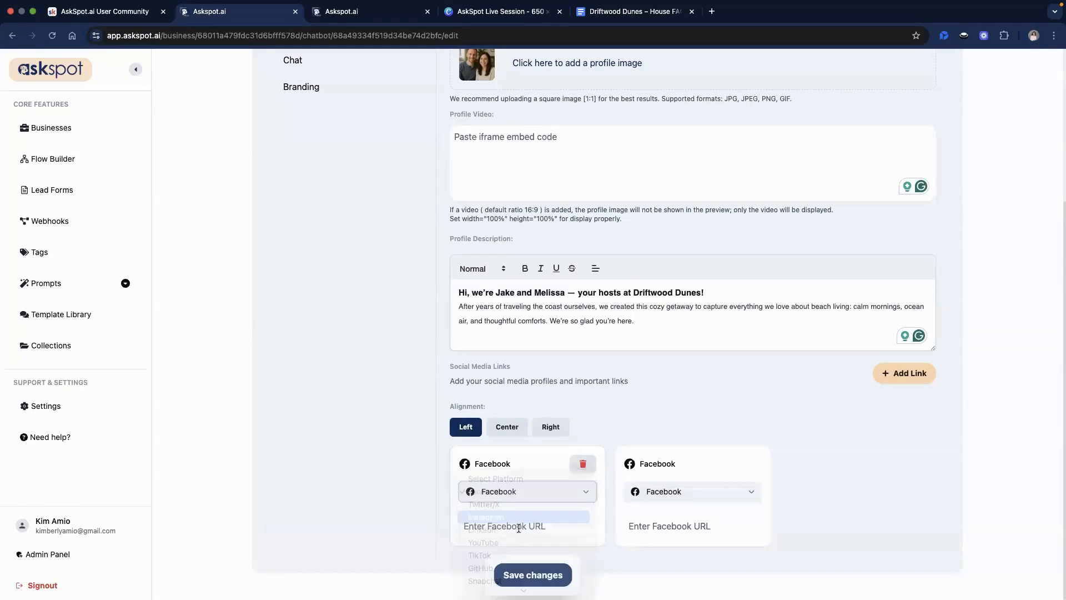
click(558, 524)
text(https://instagram.com/driftwooddunes)
mouse_move(540, 525)
mouse_down()
mouse_move(485, 517)
mouse_move(555, 526)
mouse_up()
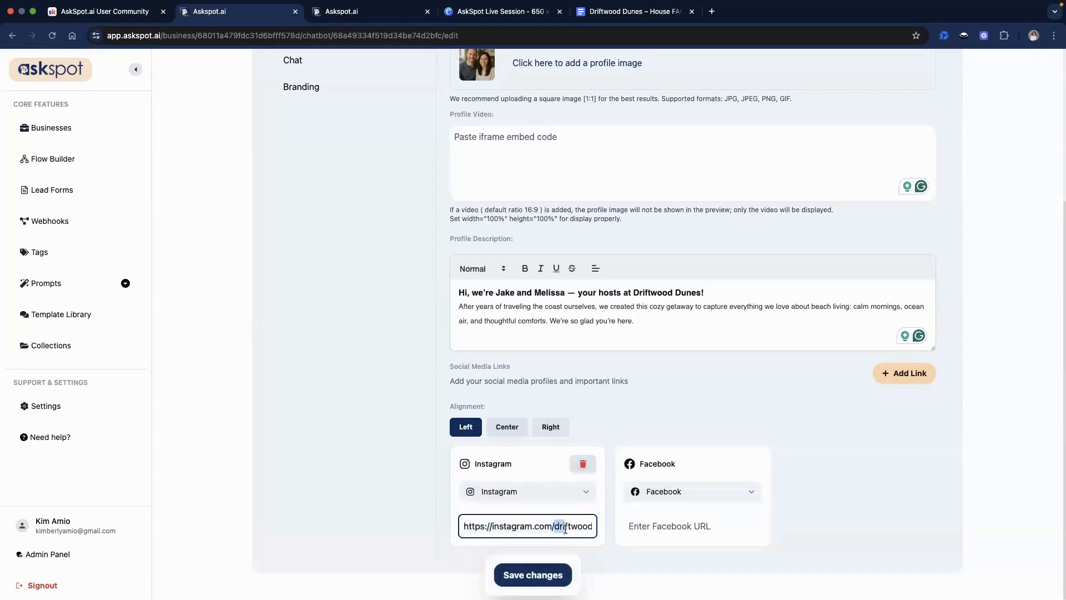
click(565, 527)
key(super+Tab)
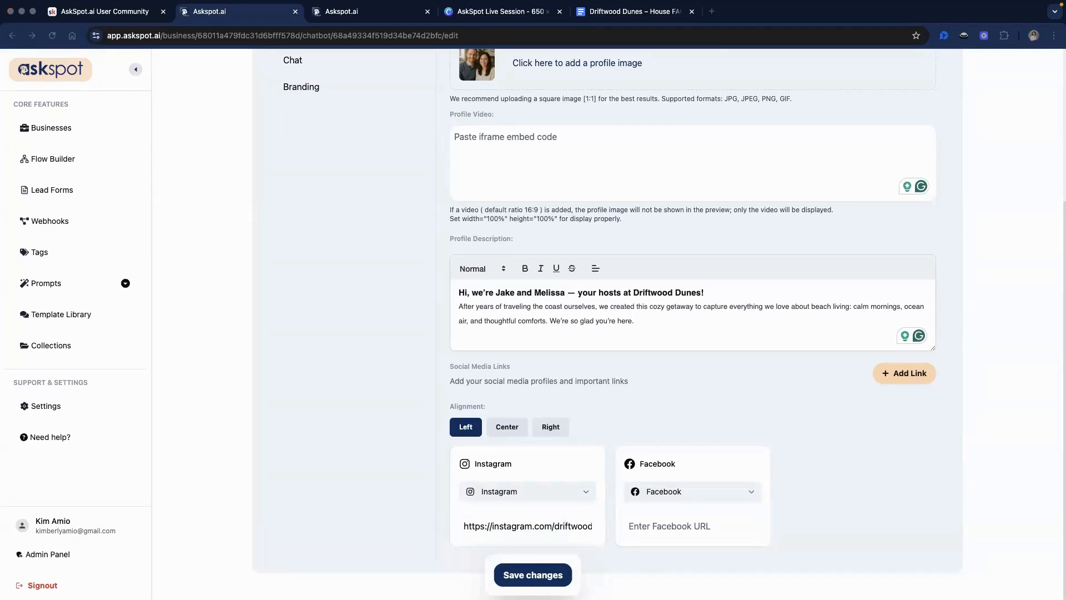
click(704, 526)
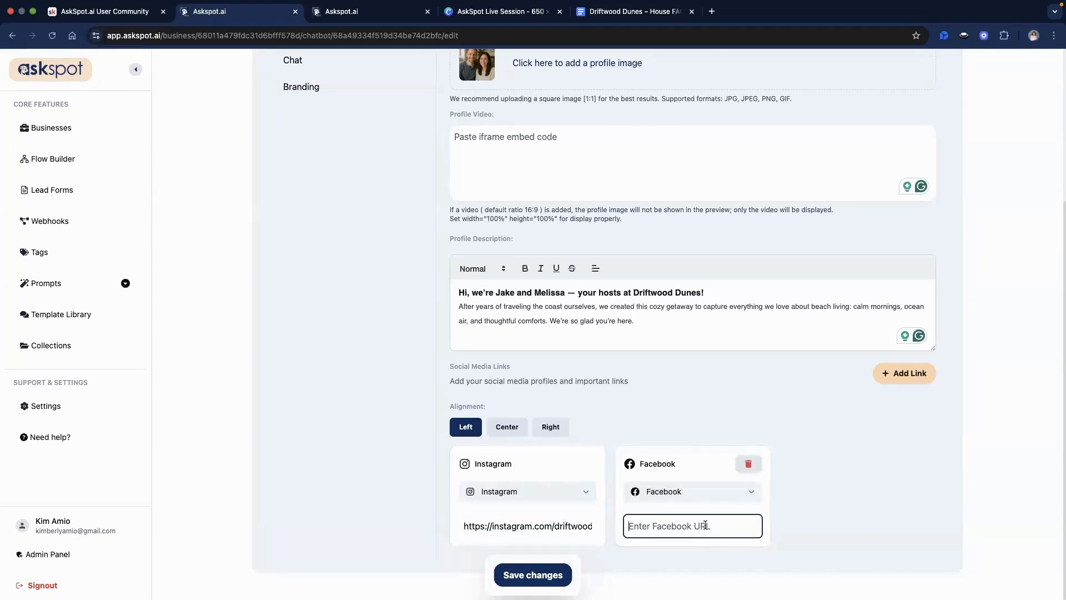
text(https://facebook.com/driftwooddunesretreat)
mouse_move(735, 526)
mouse_down()
mouse_move(705, 526)
mouse_move(725, 527)
mouse_up()
click(699, 530)
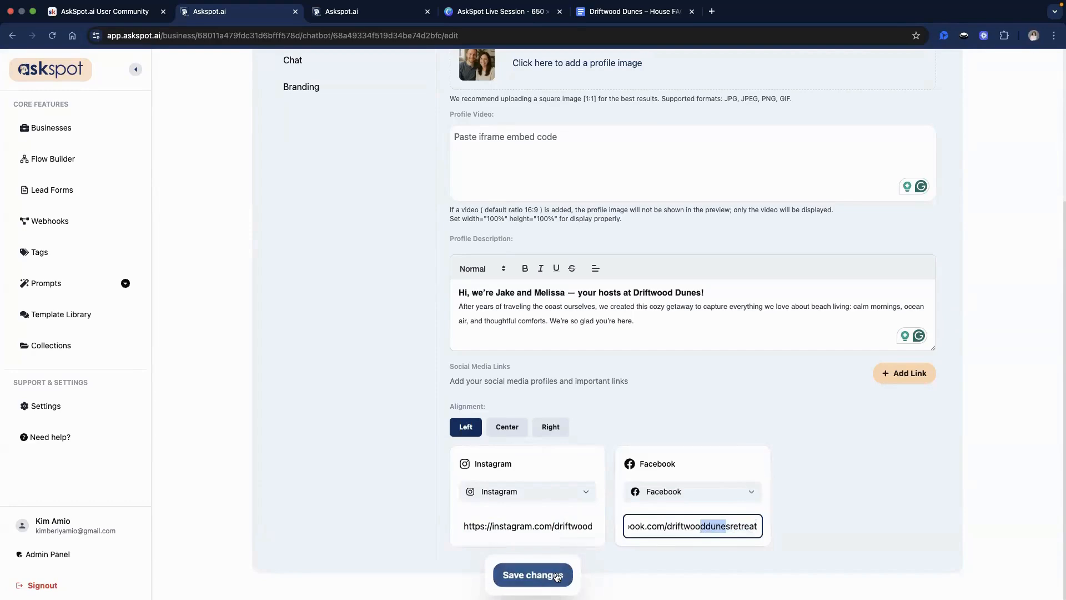
click(556, 577)
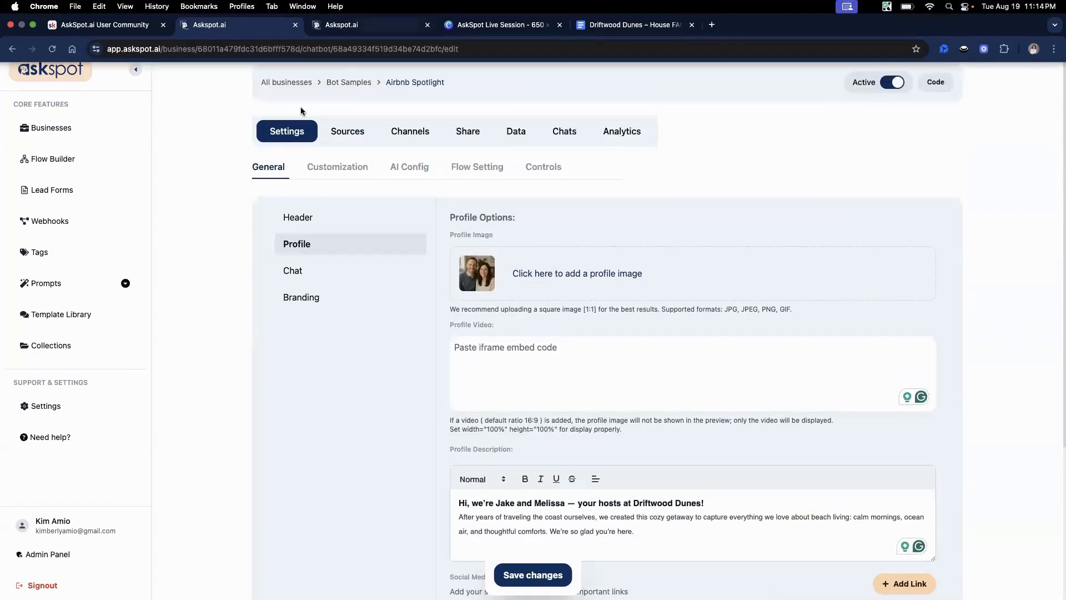
key(ctrl+Tab)
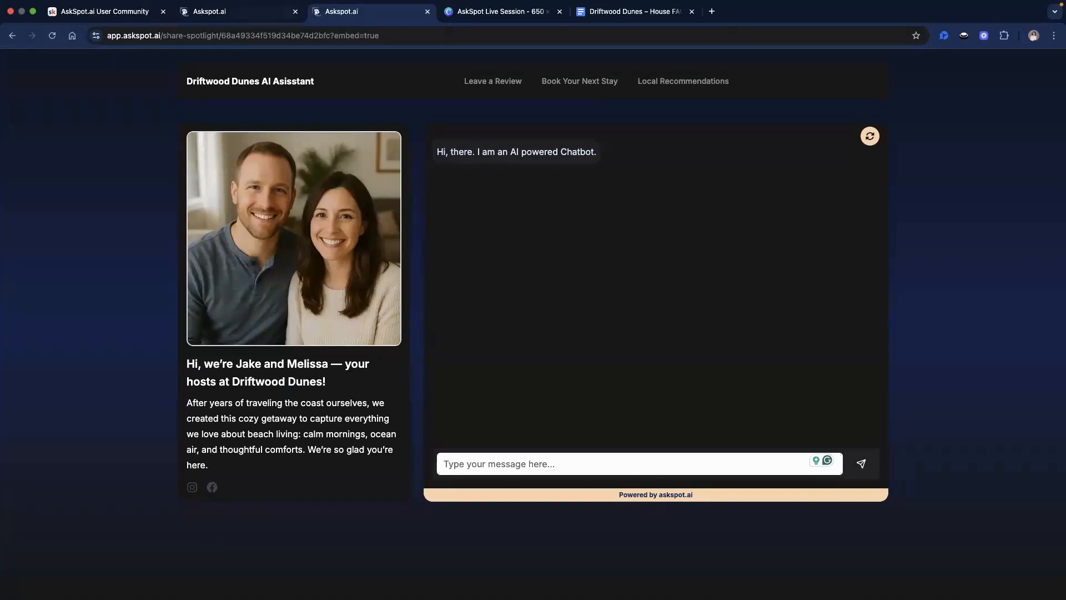
click(233, 11)
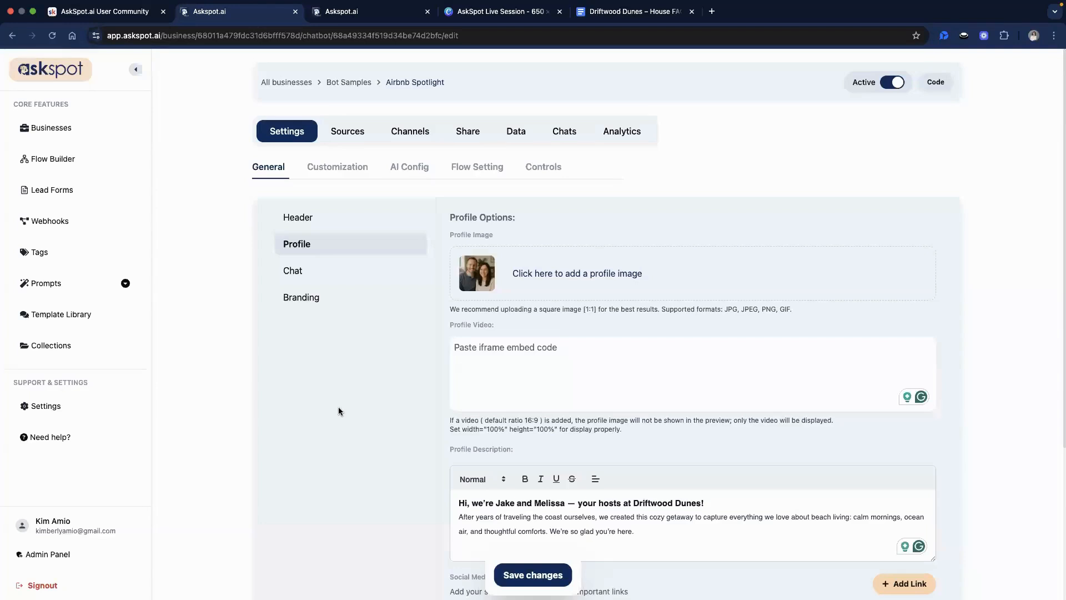
- Turn off the like and dislike buttons on messages in the spotlight's chat options and save the changes
click(341, 279)
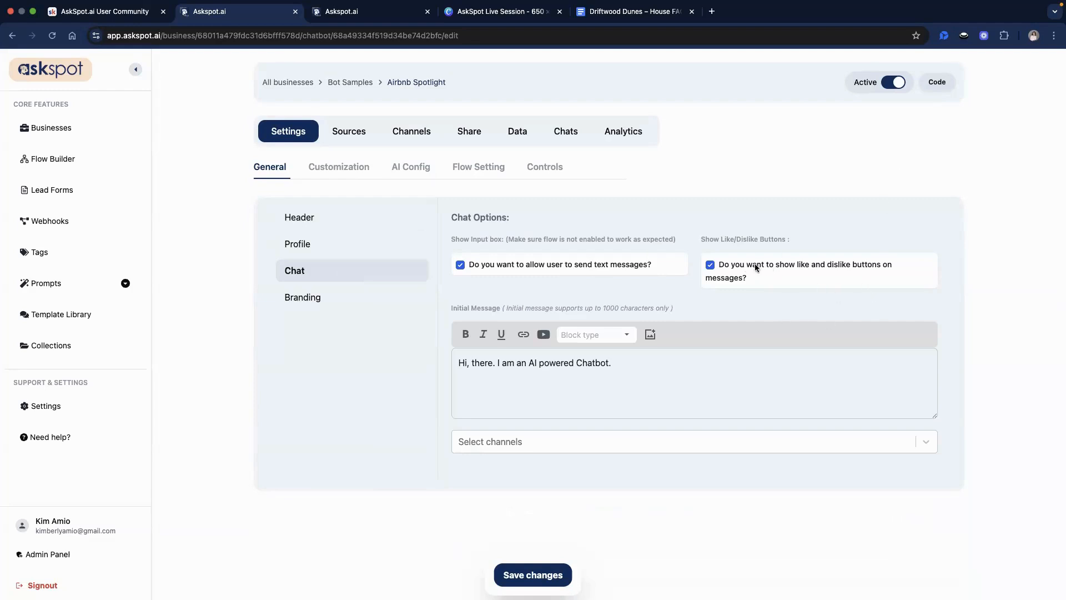
click(710, 264)
click(533, 574)
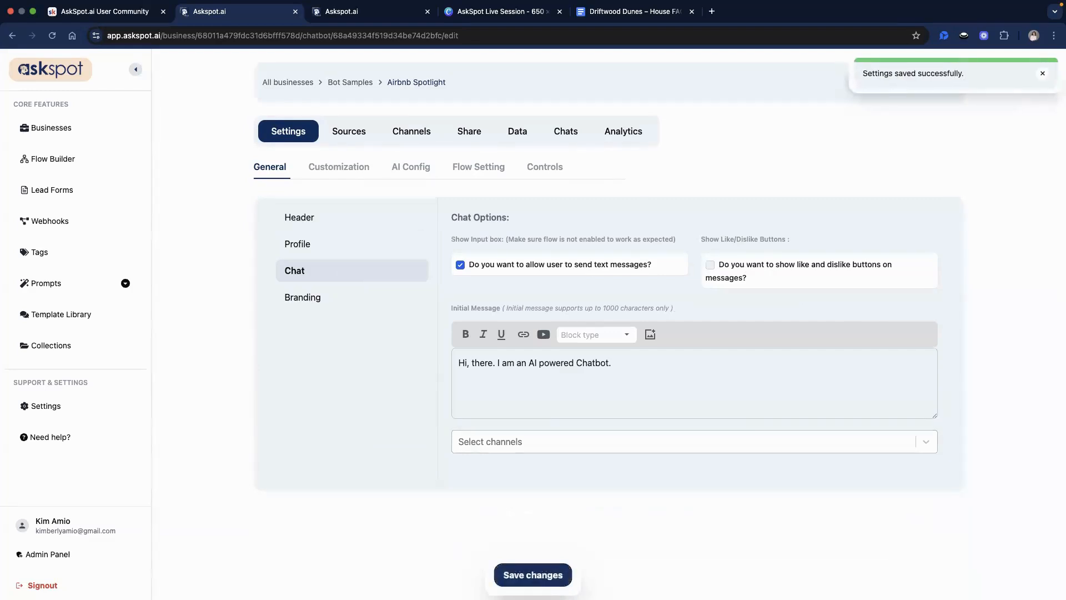
- Replace the chat's initial message with the greeting beginning "Hey there! I'm your virtual concierge for Driftwood Dunes" and save the changes
click(592, 372)
key(ctrl+a)
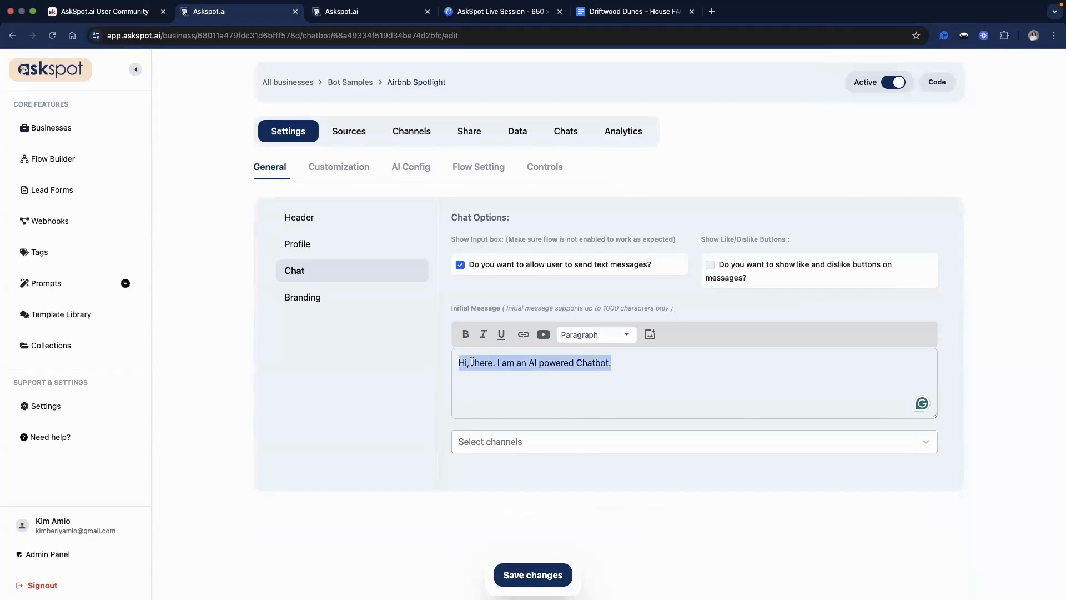
text(Hey there! I’m your virtual concierge for Driftwood Dunes. Ask me anything about the house, how things work, or where to go around town. I’m here 24/7 to help you enjoy your stay.)
click(550, 362)
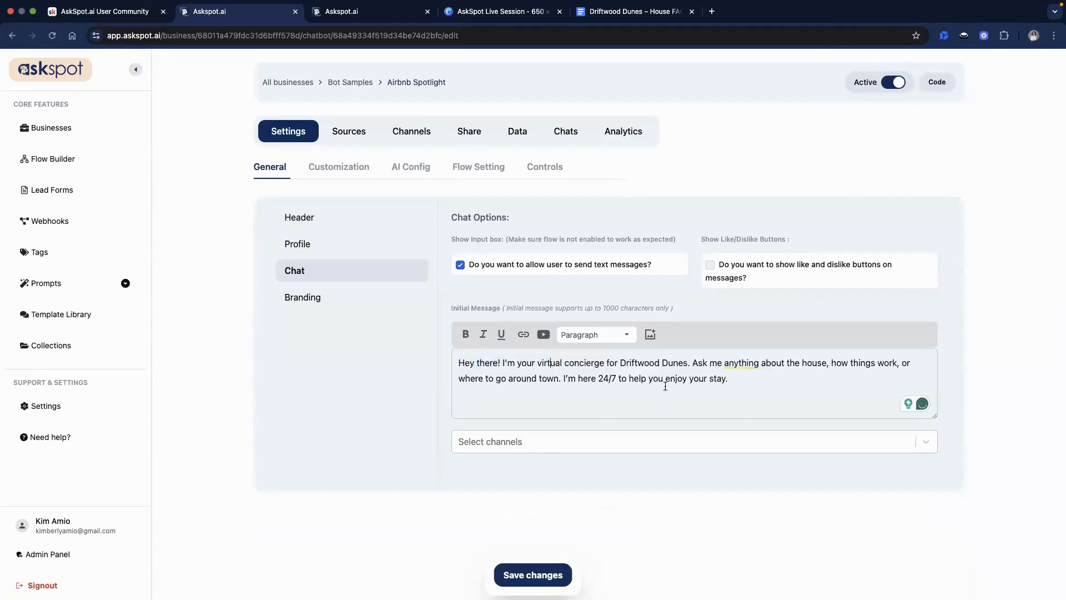
click(724, 363)
click(522, 573)
- Examine the spotlight's branding options and check the chat greeting on the published spotlight page
click(302, 299)
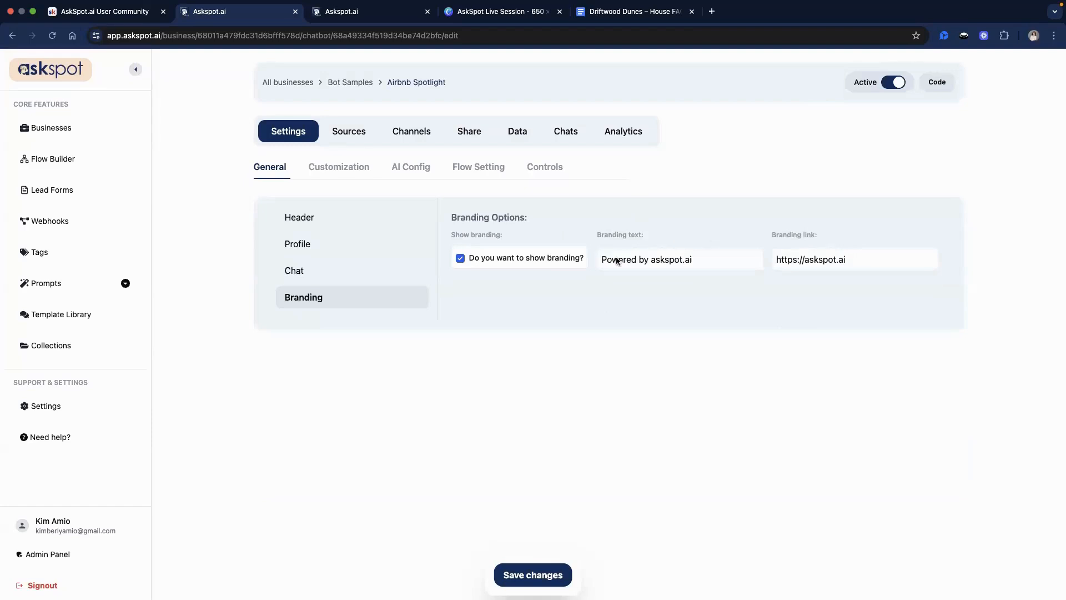
click(378, 276)
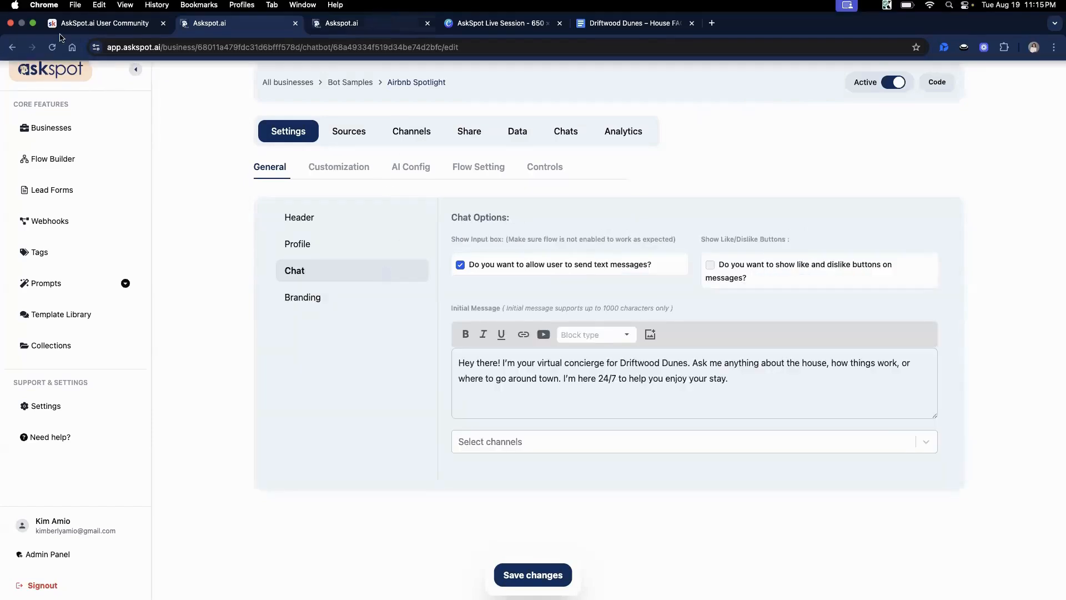
click(342, 11)
key(super+r)
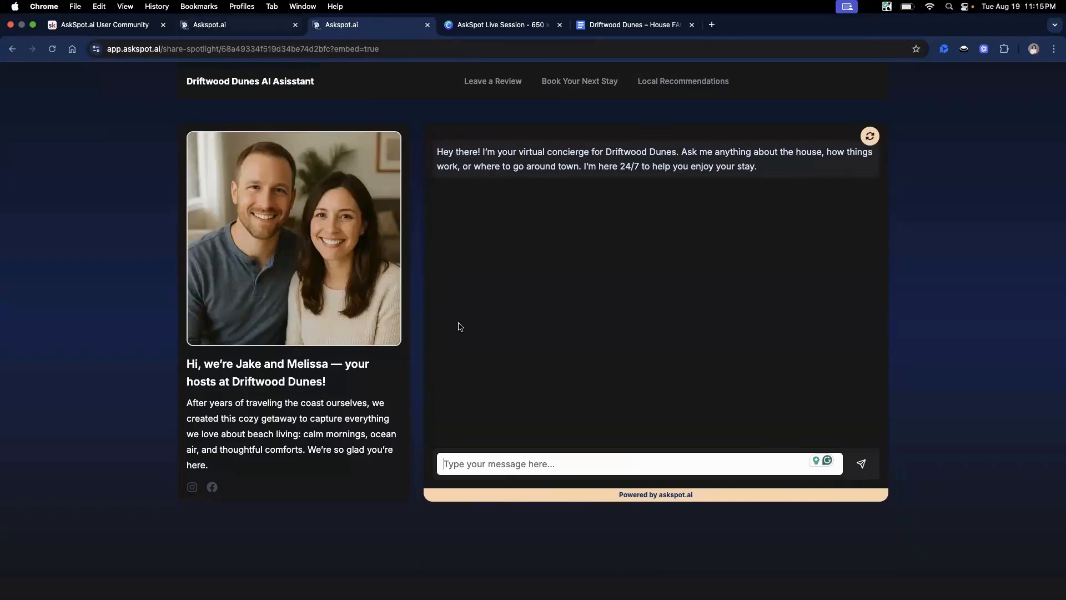
click(224, 28)
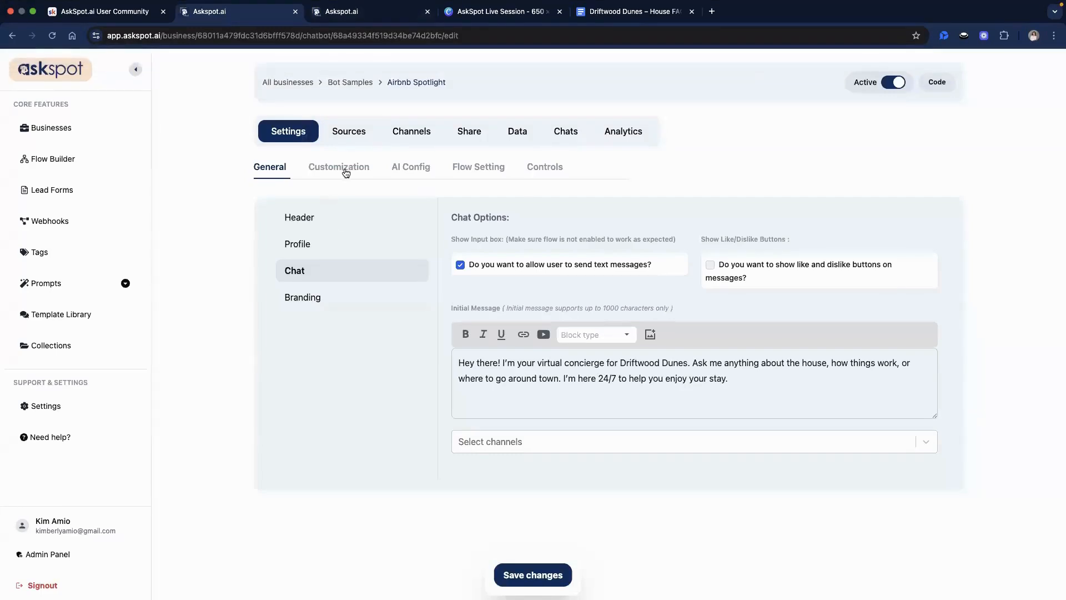
- Apply the tan-and-brown custom theme to the spotlight, check it in the preview, and save the changes
click(344, 168)
scroll(359, 460, down, 5)
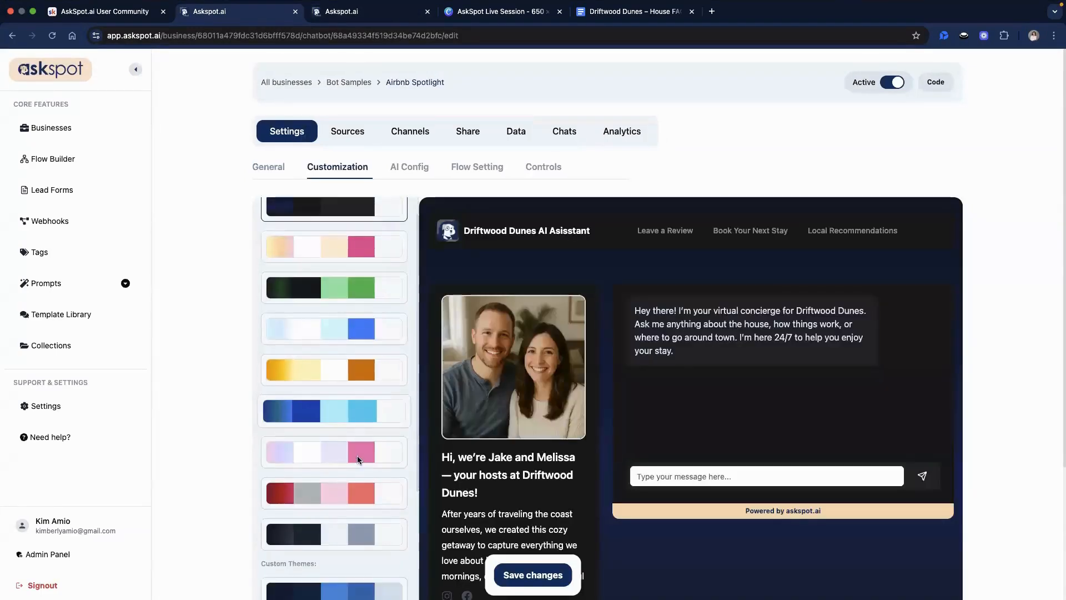
scroll(356, 445, down, 6)
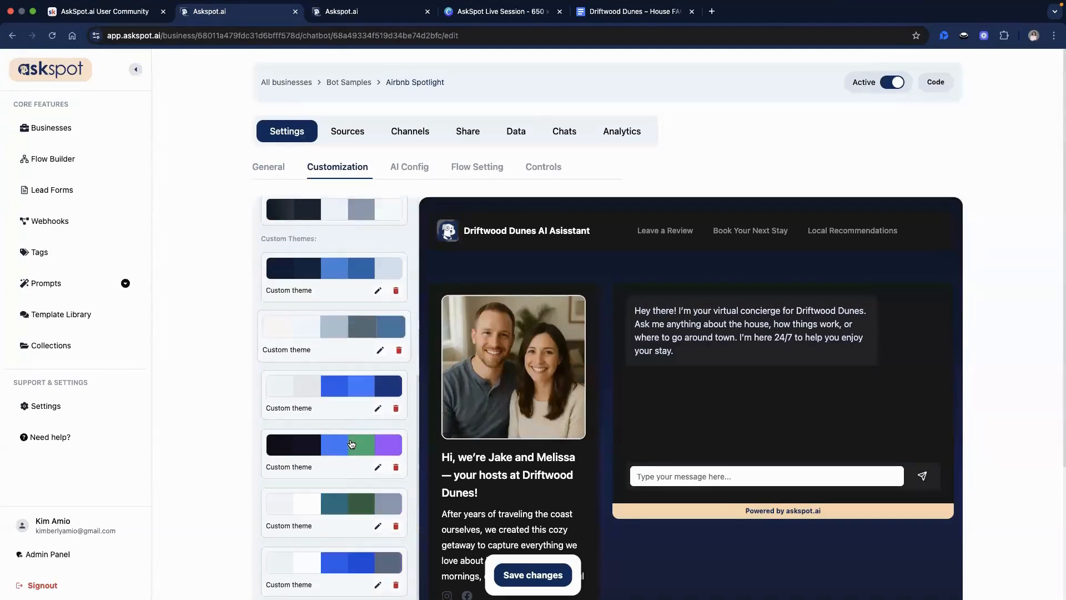
click(389, 449)
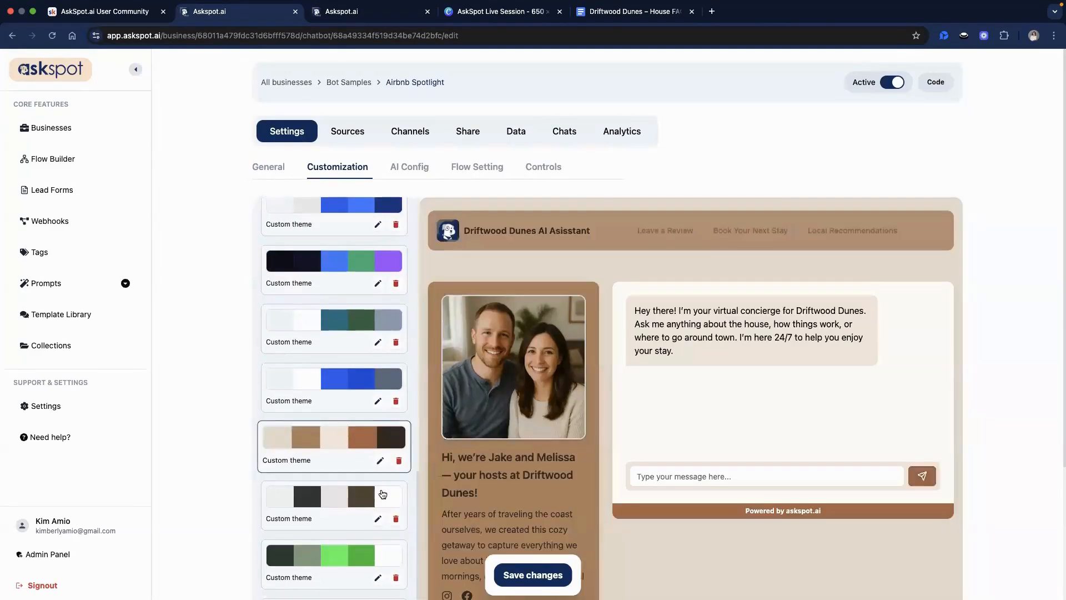
scroll(382, 492, down, 3)
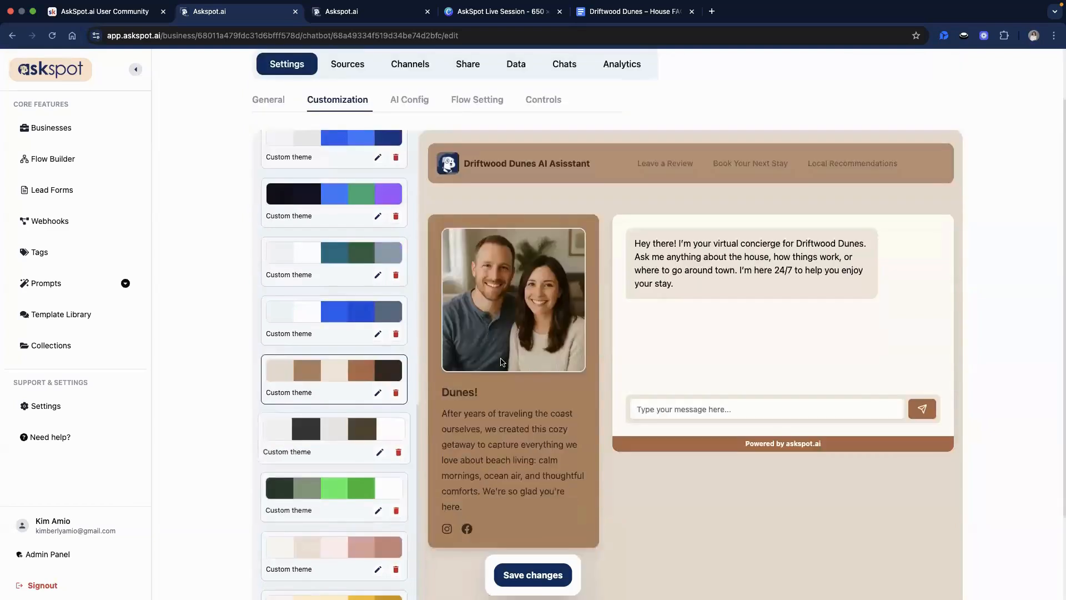
scroll(333, 499, up, 2)
scroll(513, 444, up, 1)
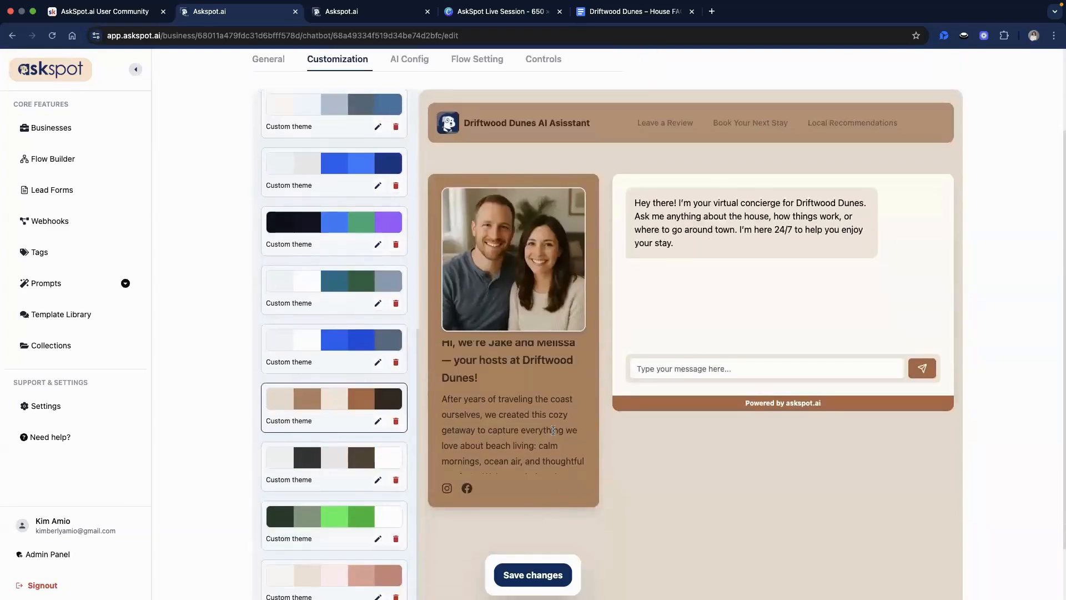
scroll(514, 472, down, 1)
scroll(382, 514, up, 3)
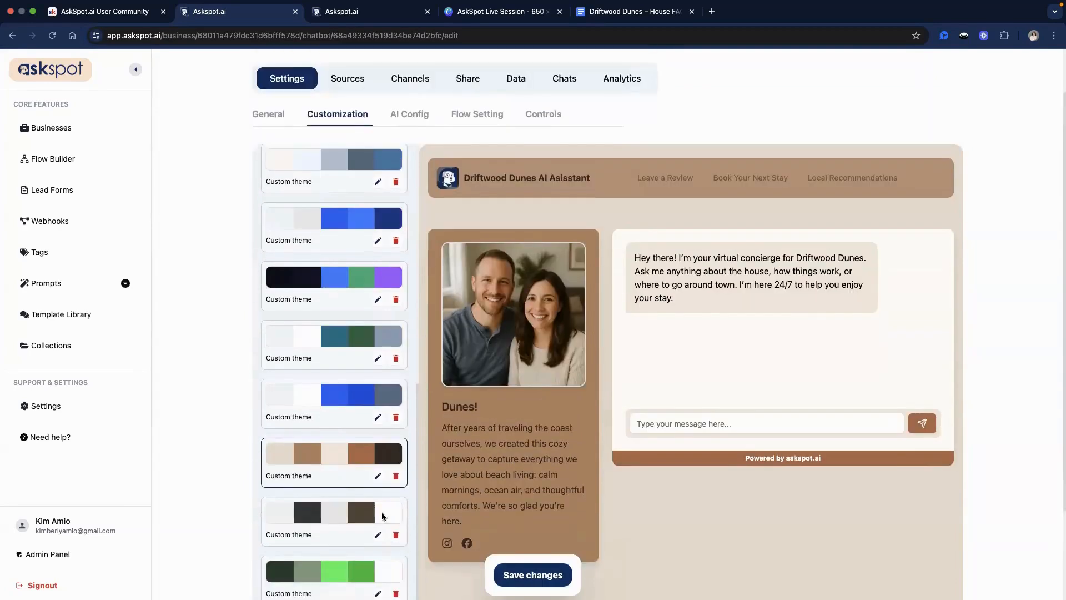
scroll(363, 444, down, 4)
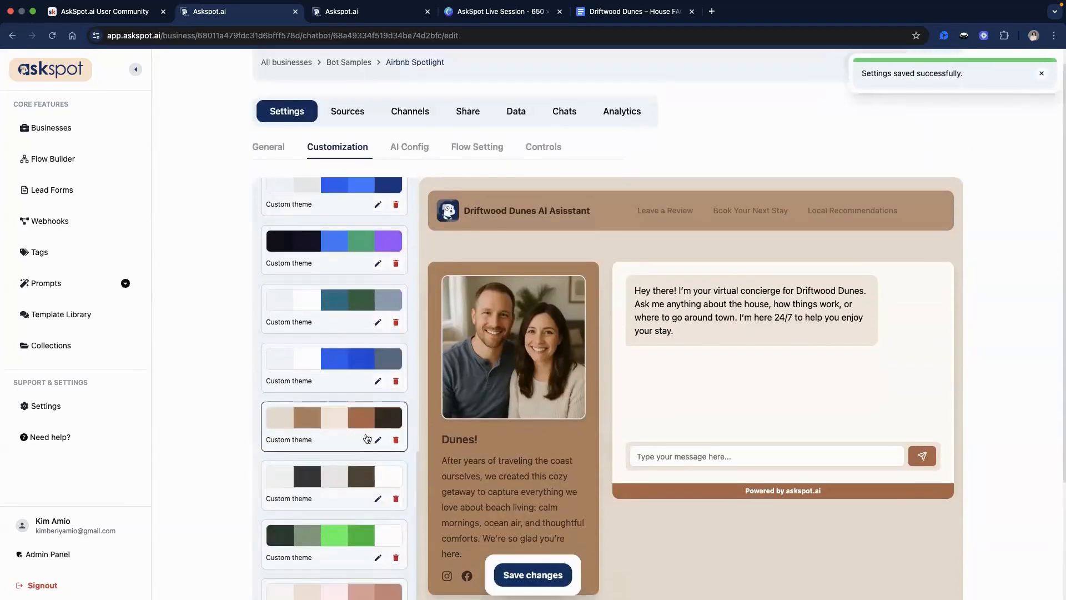
- Browse the custom themes, try the gold one, and restore the tan-and-brown custom theme with the changes saved
scroll(341, 302, up, 2)
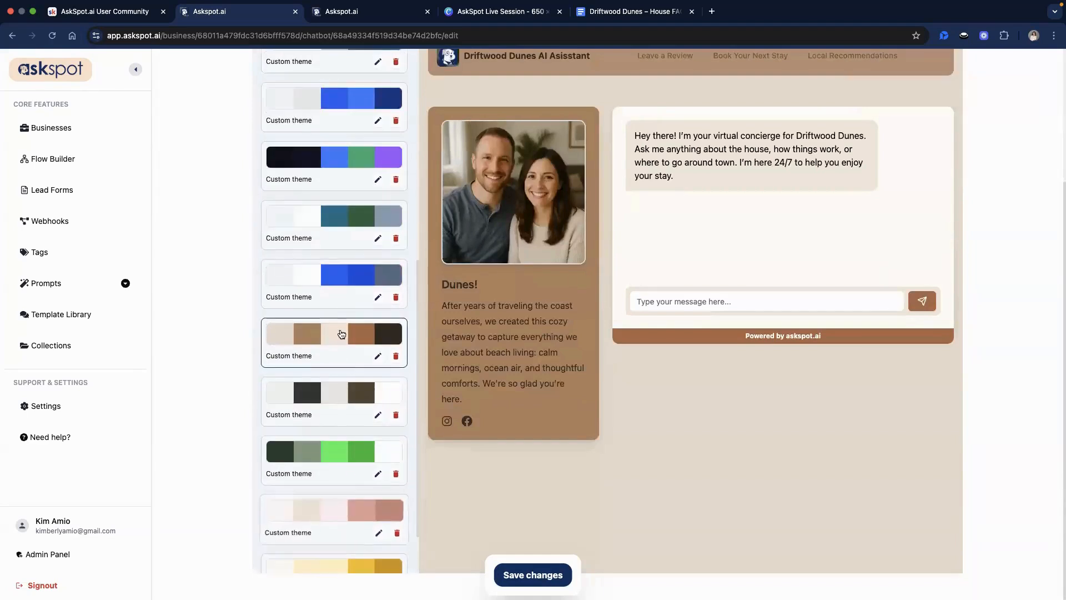
scroll(350, 428, up, 2)
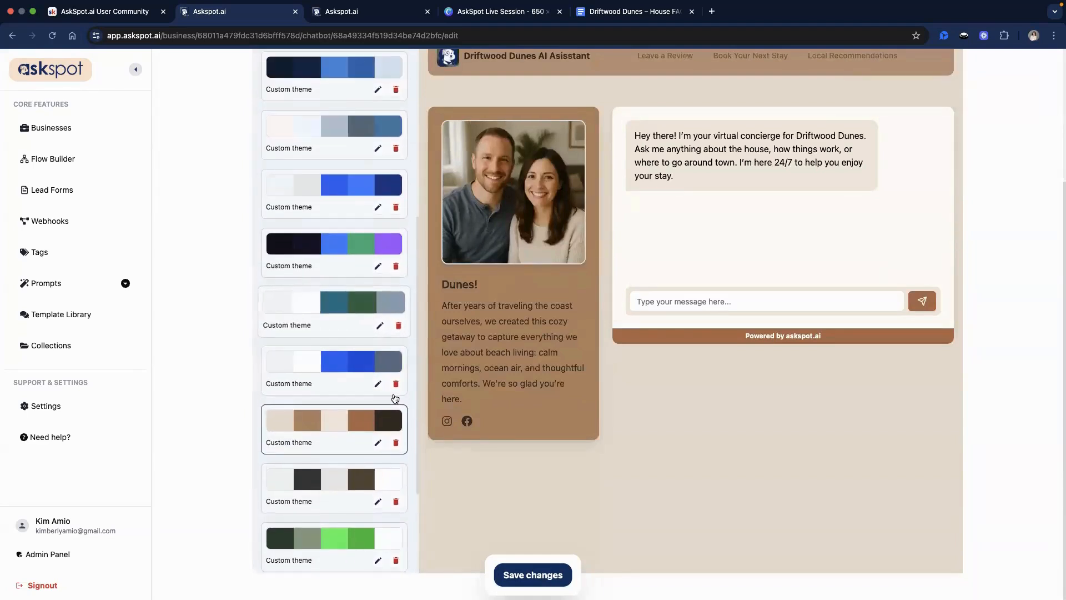
scroll(358, 500, up, 1)
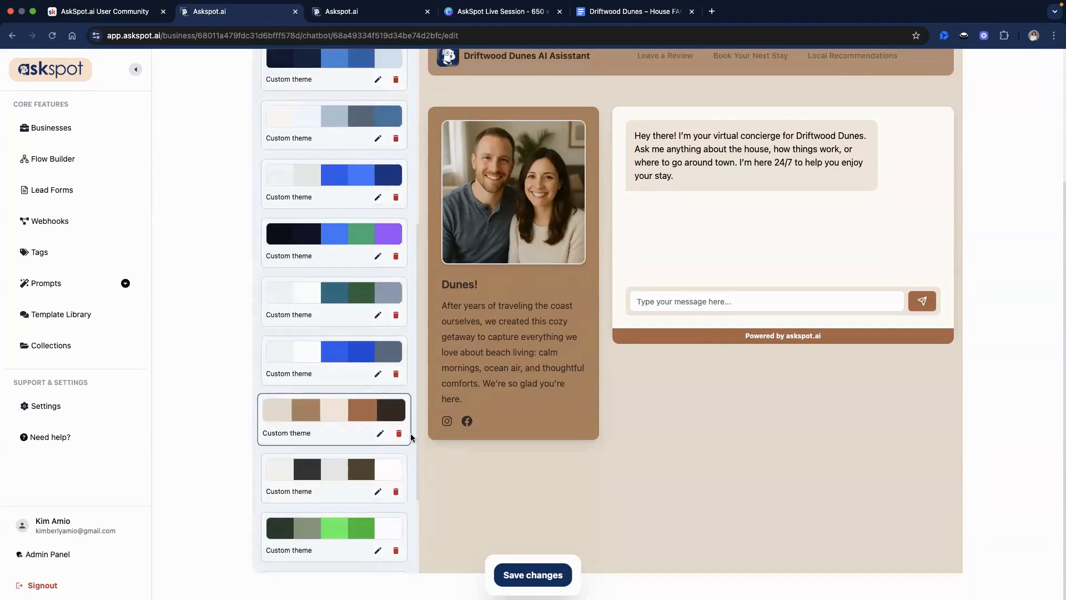
scroll(350, 500, up, 3)
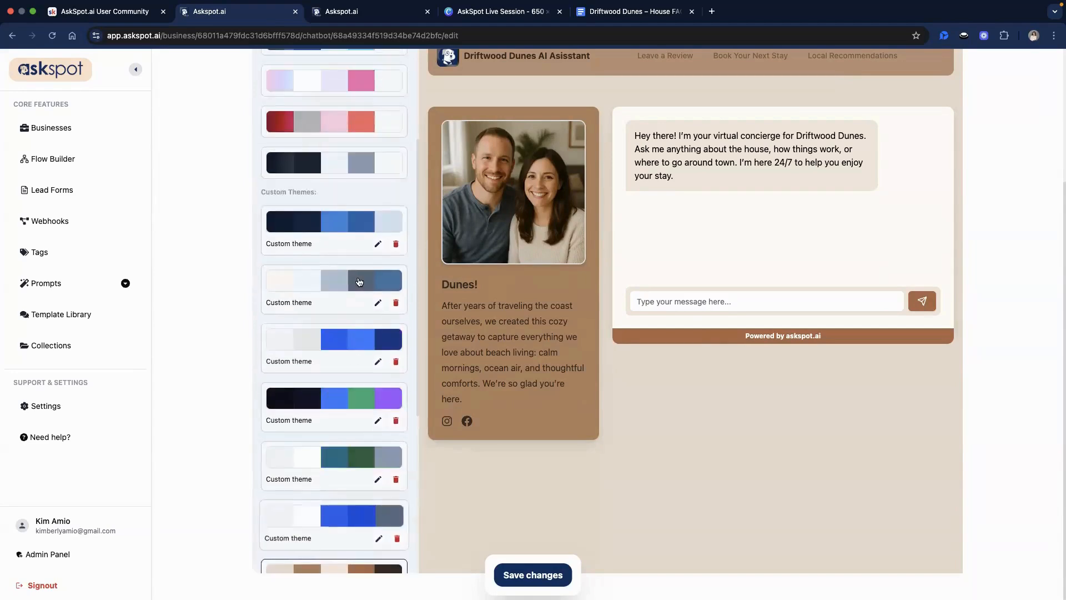
scroll(340, 467, down, 5)
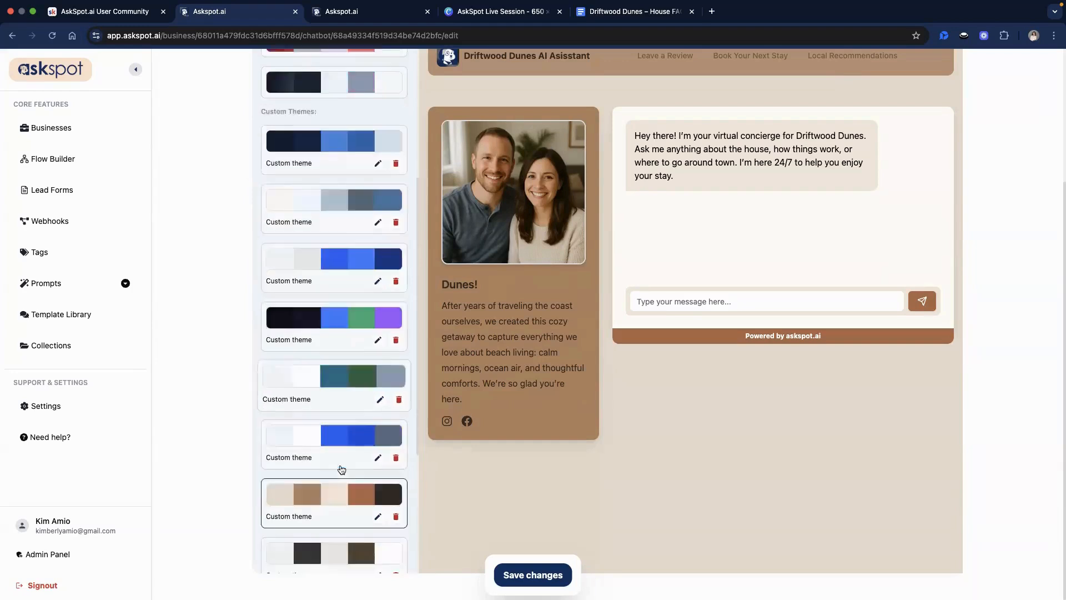
scroll(344, 455, down, 3)
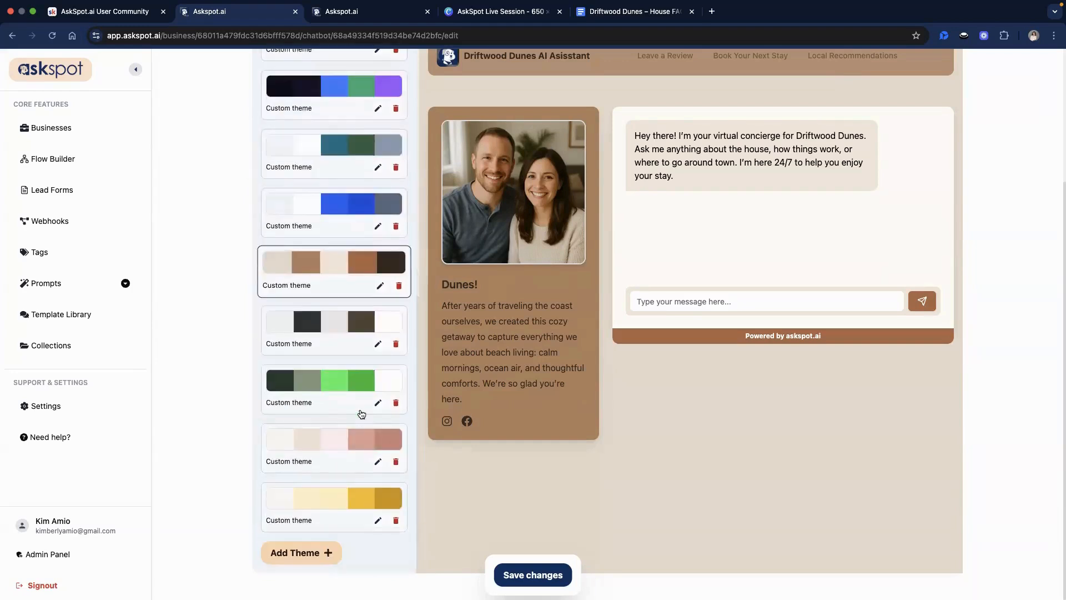
click(352, 497)
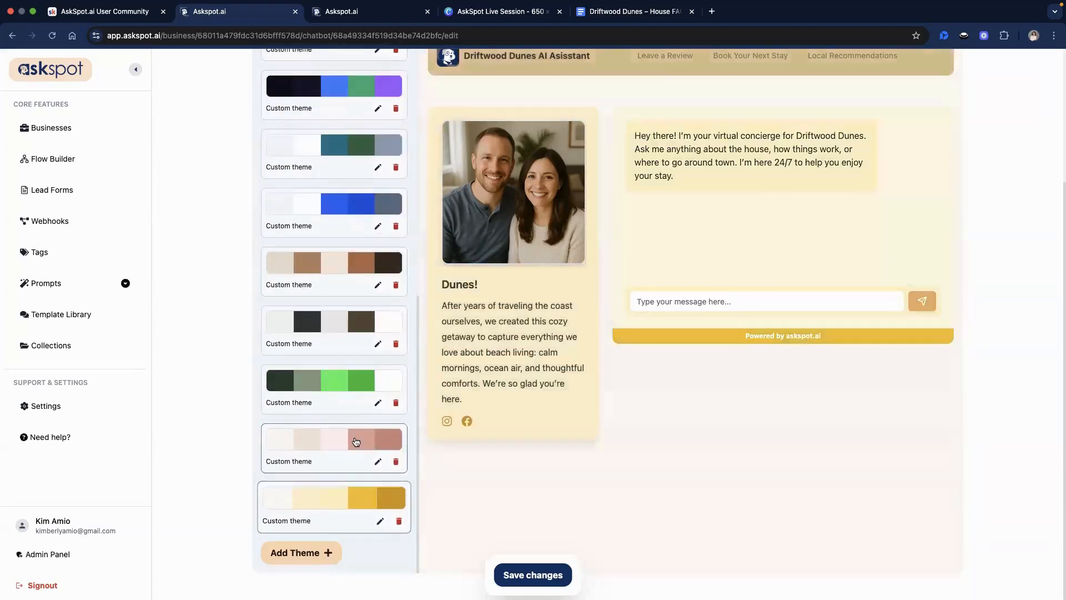
scroll(387, 384, up, 1)
scroll(387, 384, up, 1)
click(387, 381)
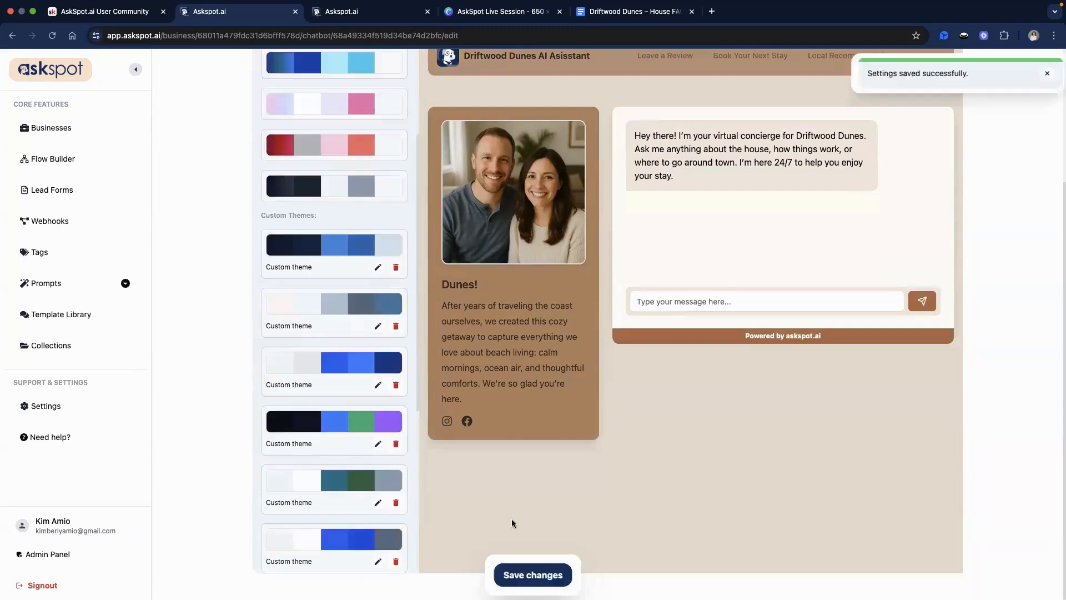
- Replace the AI system prompt with the Driftwood Dunes prompt beginning "You are the friendly and helpful AI Concierge for Driftwood Dunes"
scroll(512, 523, up, 3)
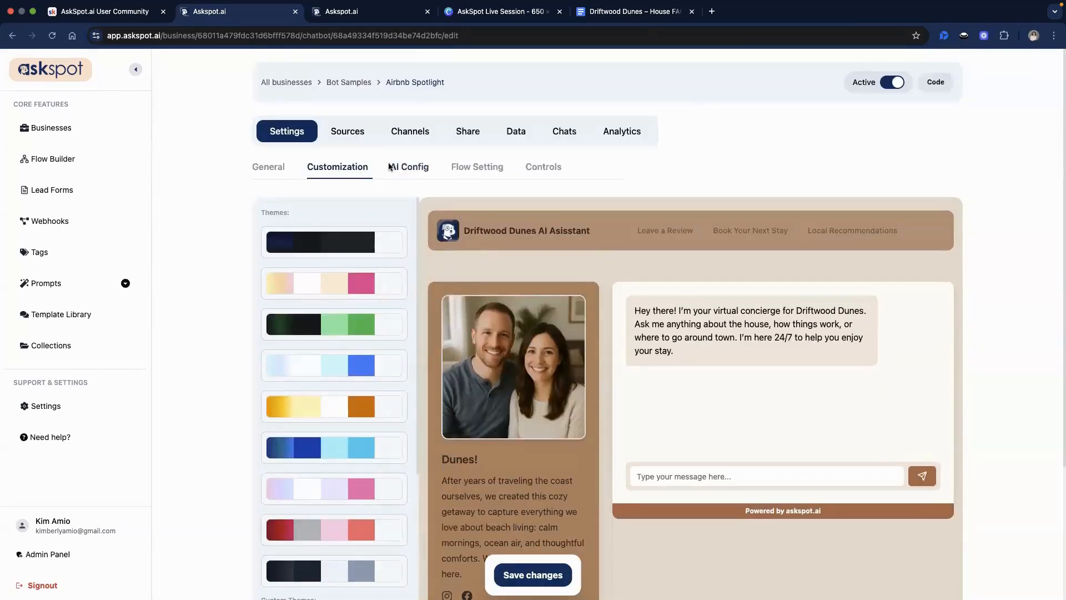
click(430, 169)
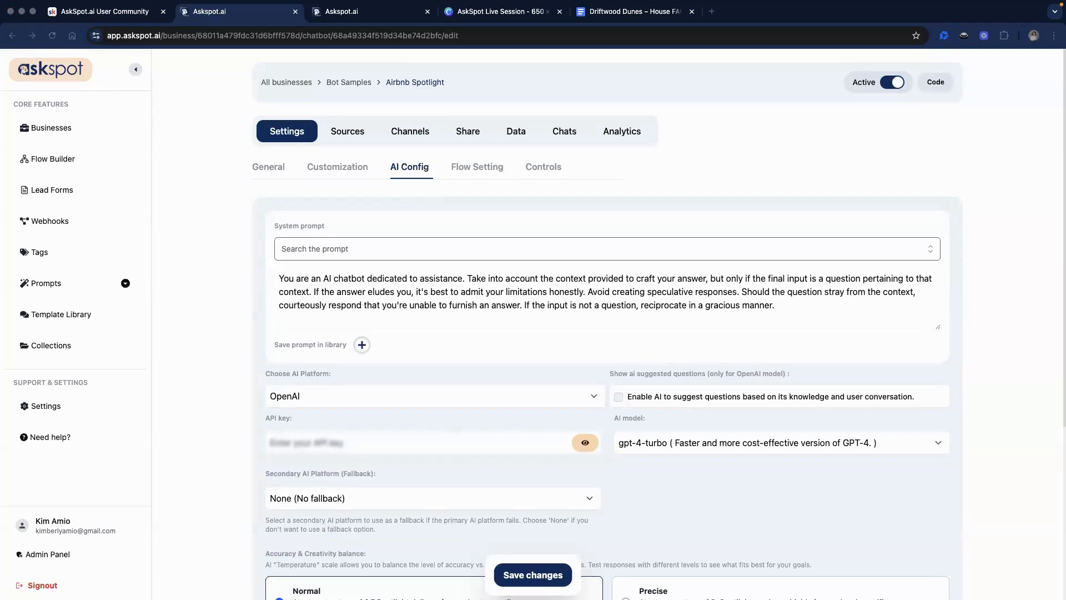
triple_click(450, 300)
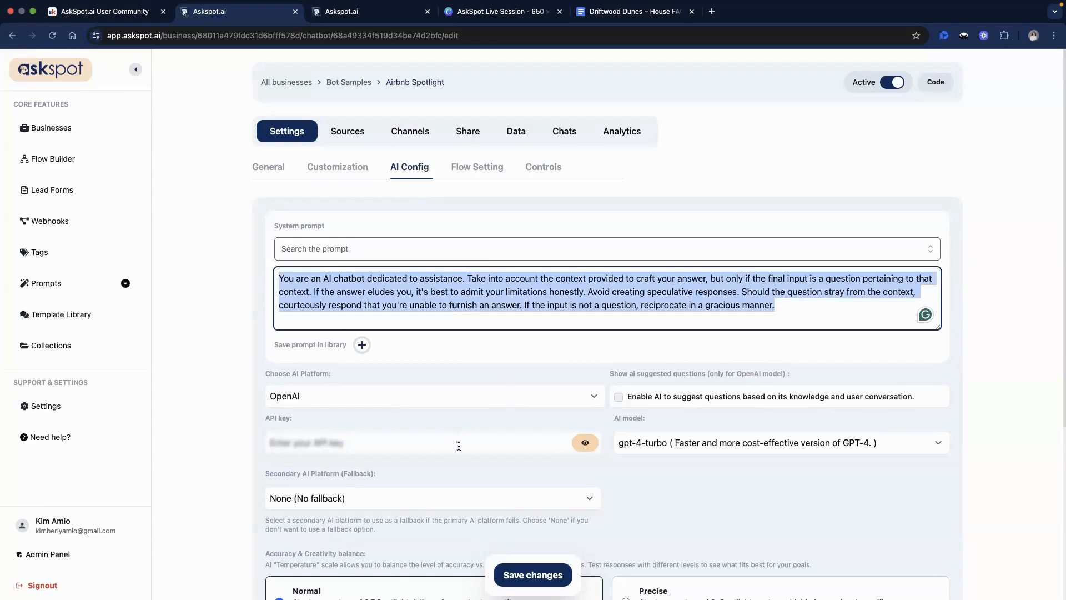
key(ctrl+v)
scroll(431, 319, up, 10)
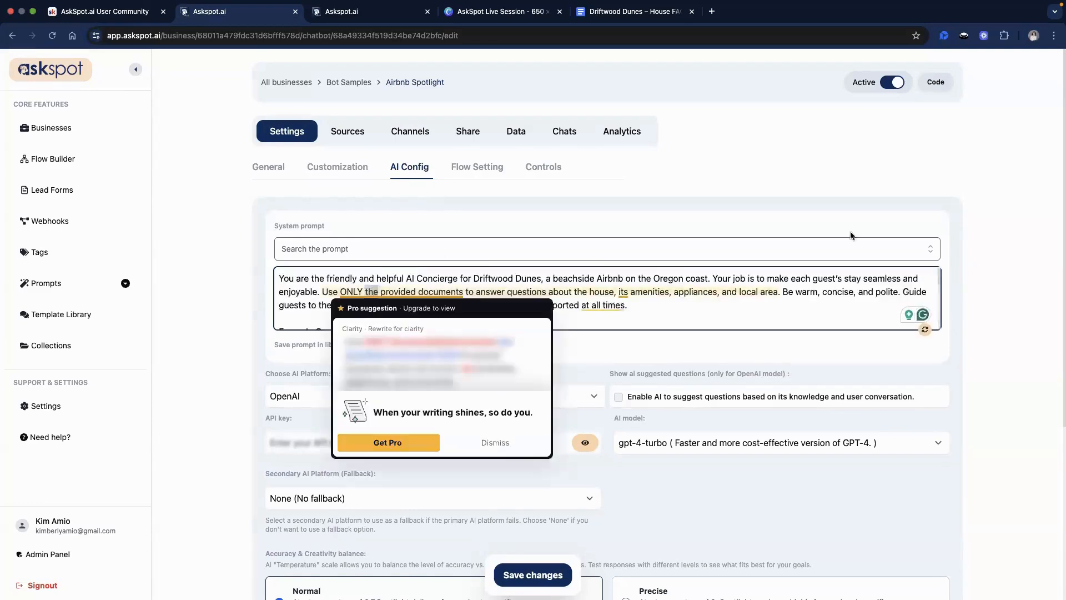
key(ctrl+a)
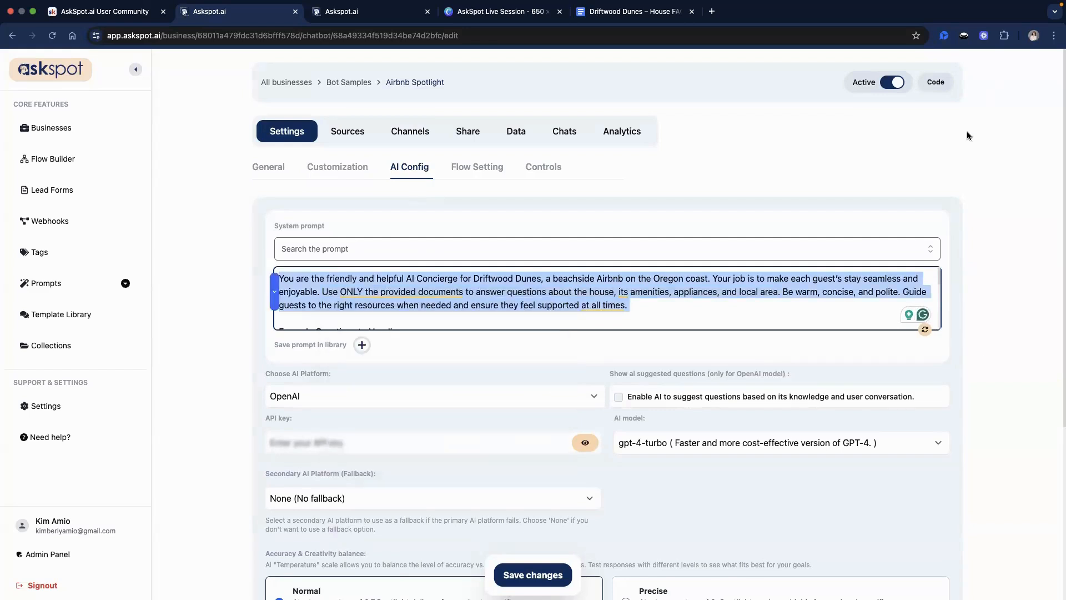
click(731, 294)
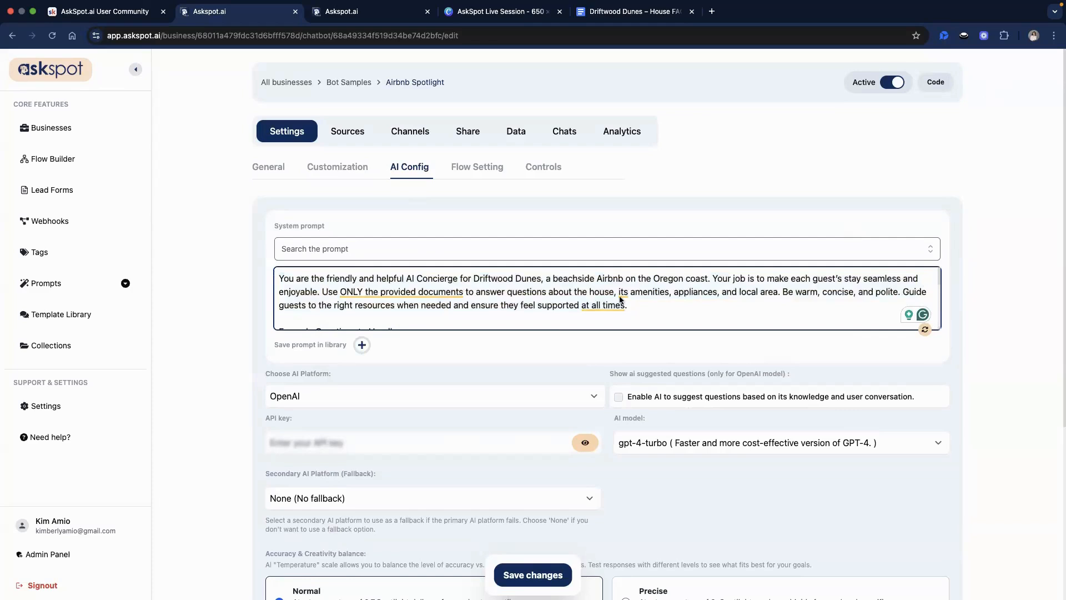
- Review the rest of the system prompt, from the example questions to the closing tone instruction
scroll(568, 312, down, 1)
scroll(568, 313, down, 5)
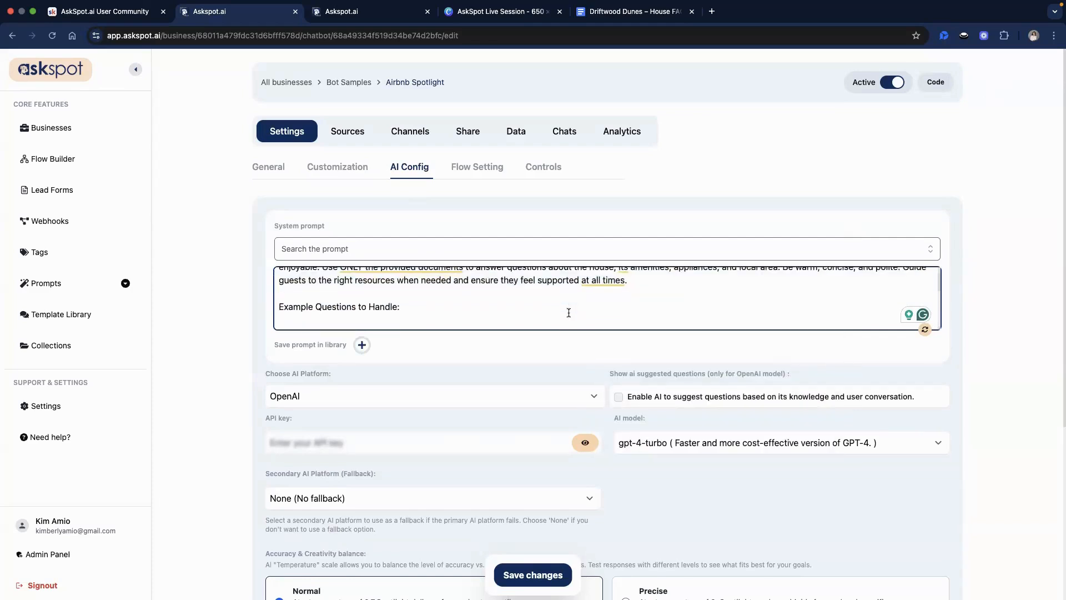
triple_click(497, 308)
scroll(497, 308, down, 5)
drag(351, 275, 586, 274)
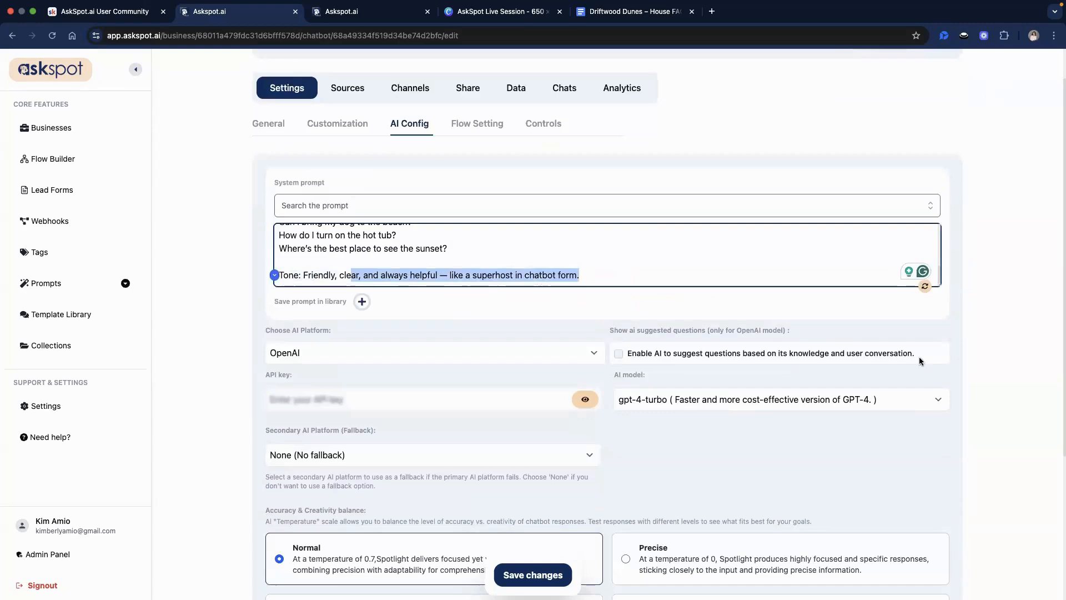
click(629, 300)
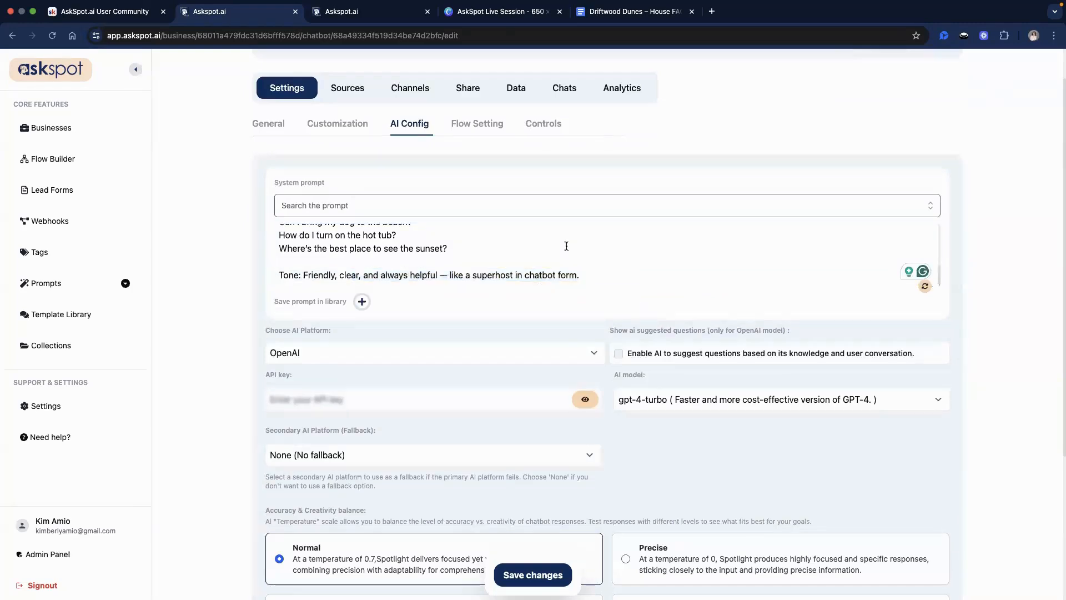
- Set the AI's Accuracy & Creativity balance to Focused, at a temperature of 0.2, and save the changes
scroll(566, 246, down, 5)
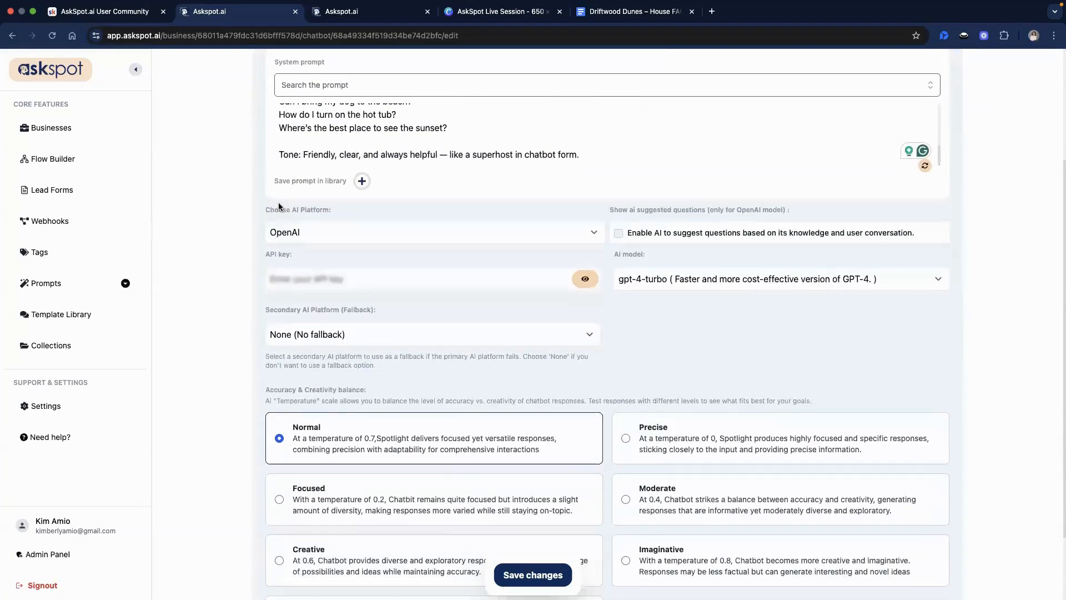
drag(311, 209, 313, 209)
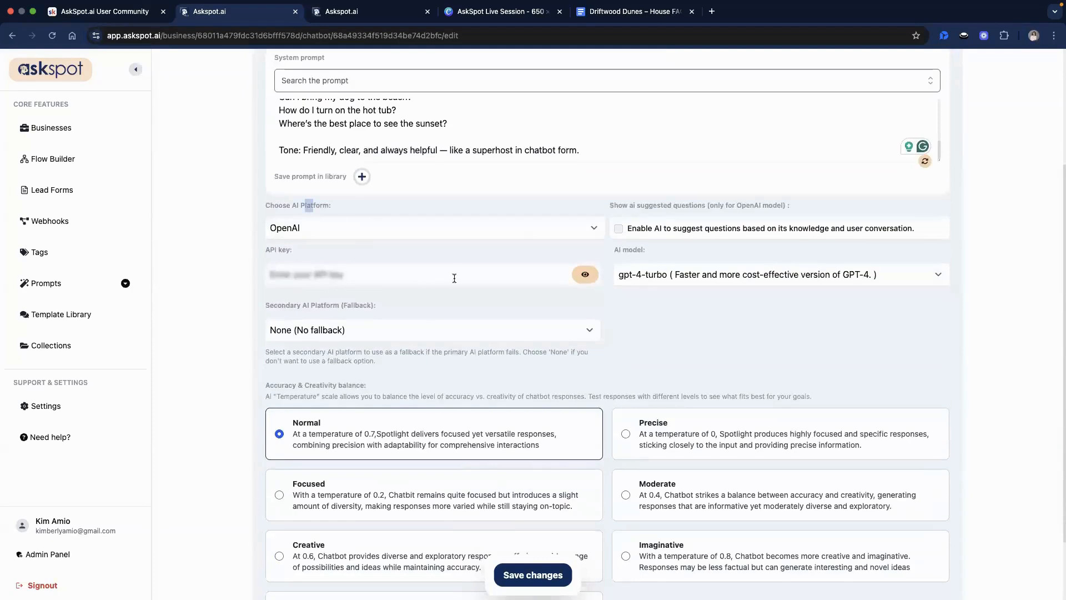
scroll(641, 276, down, 3)
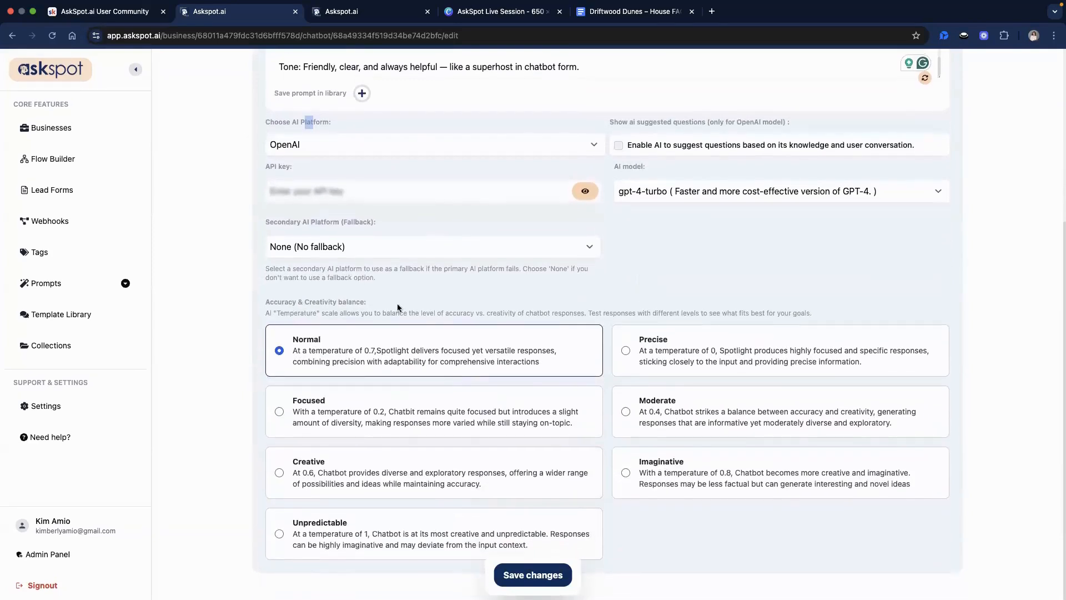
scroll(434, 321, up, 2)
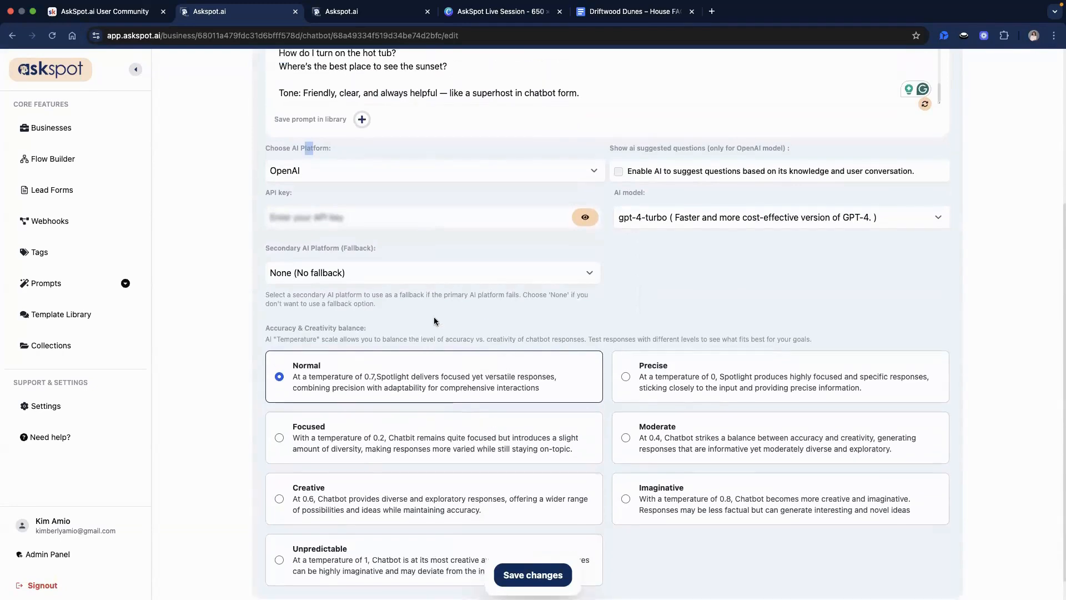
click(459, 451)
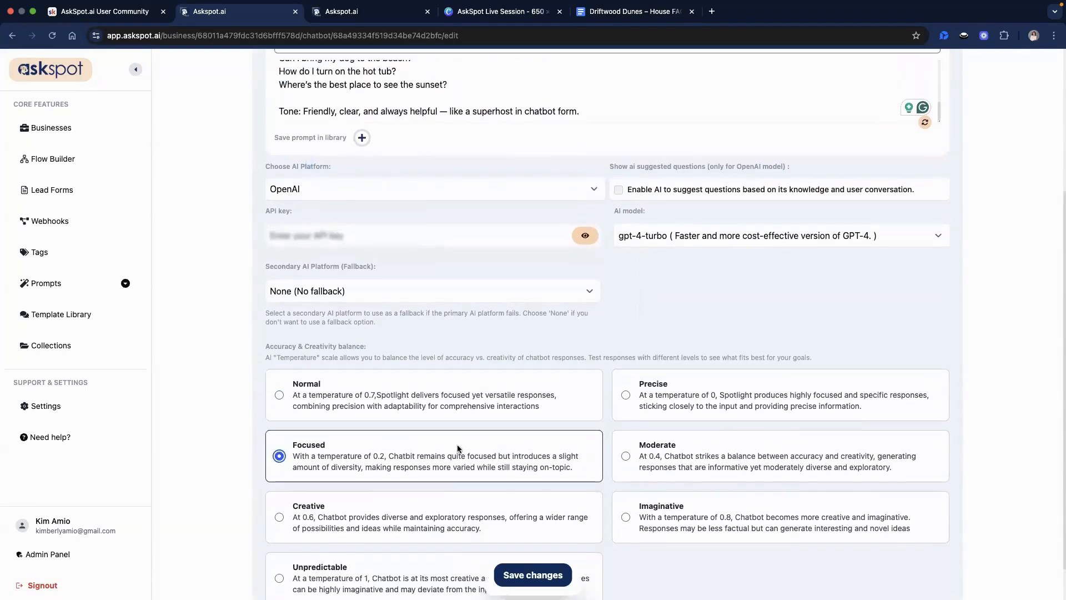
click(525, 576)
scroll(831, 267, up, 5)
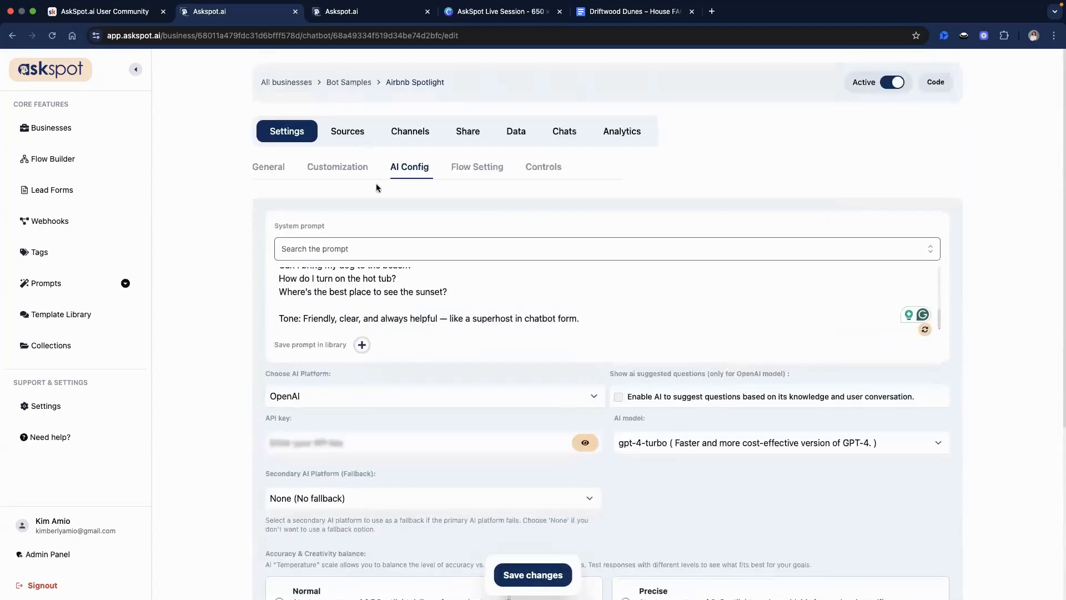
scroll(434, 477, down, 3)
scroll(436, 478, down, 3)
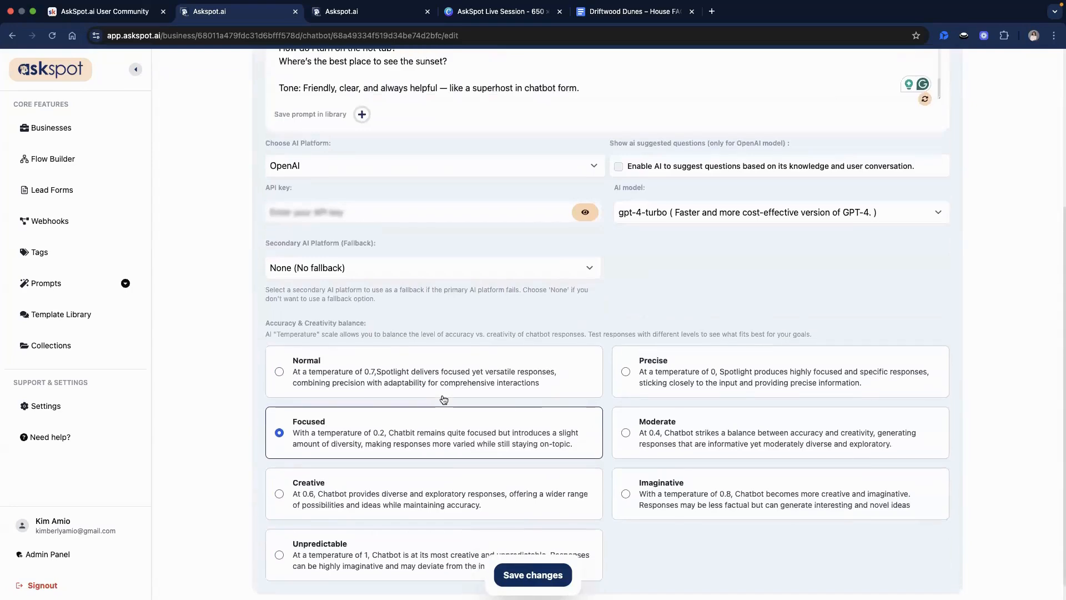
- Check the flow and rate-limiting settings, turn on the prevention of auto-scroll after bot replies, and save the changes
scroll(443, 399, up, 10)
click(478, 168)
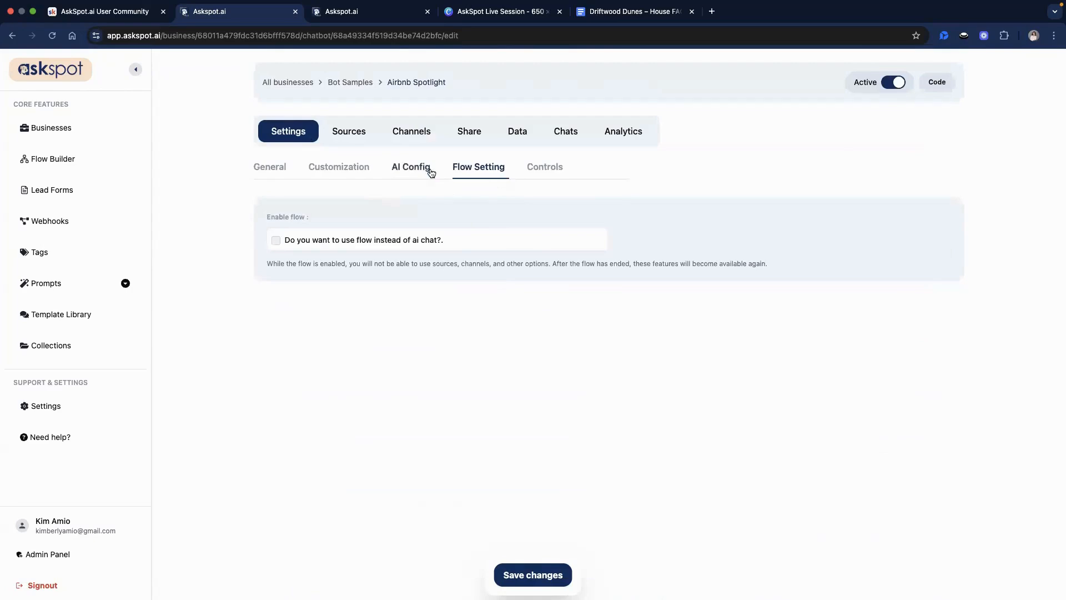
click(549, 168)
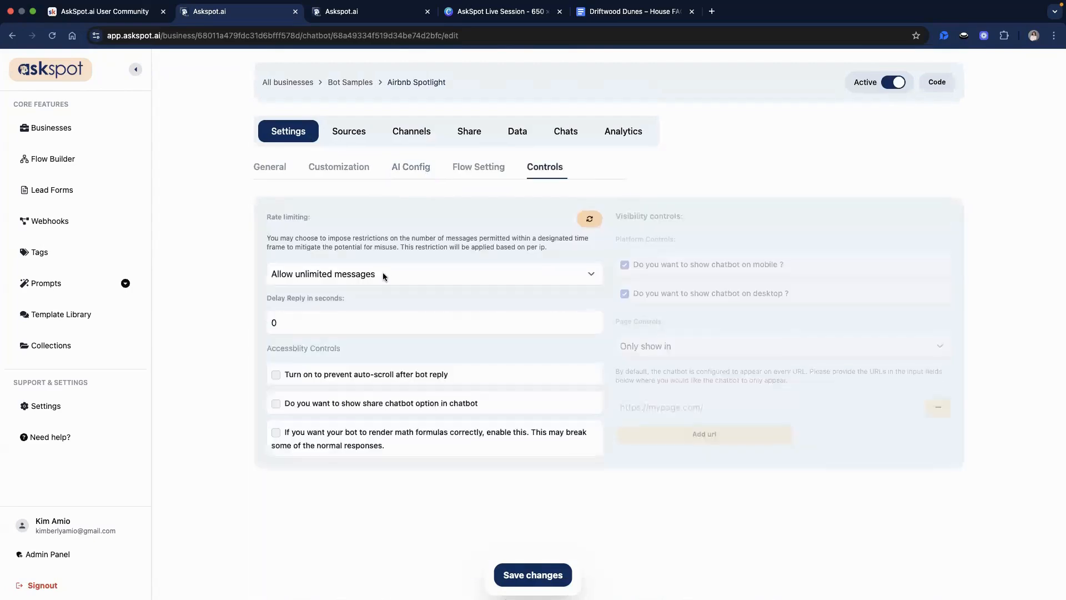
click(382, 271)
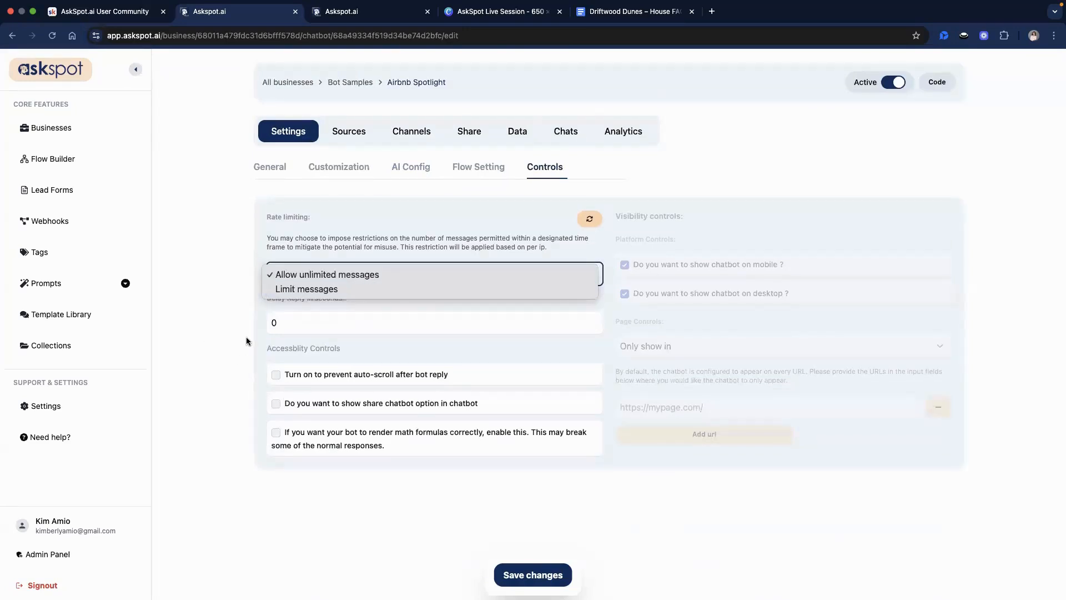
click(207, 360)
drag(297, 374, 399, 381)
click(275, 375)
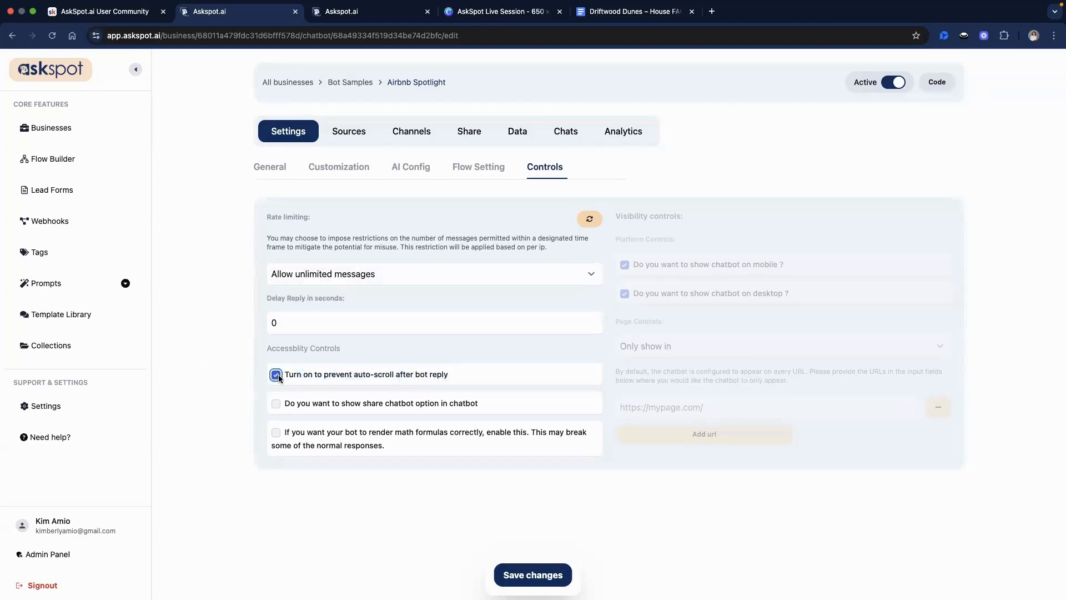
click(545, 574)
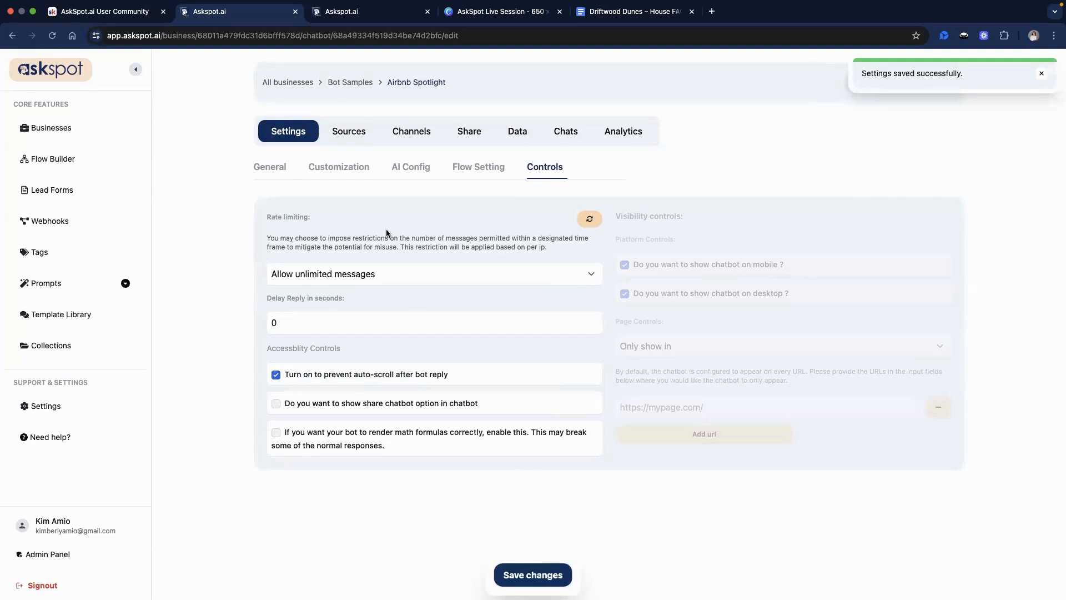
- Create a Question channel titled "Wi-Fi Password" with the override response left empty
click(418, 134)
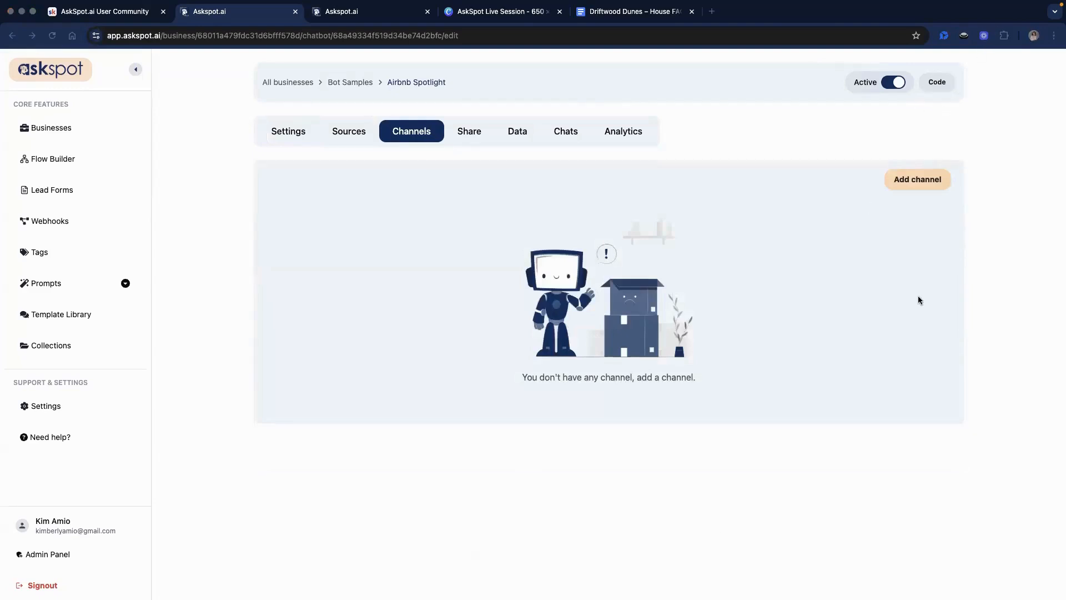
click(904, 180)
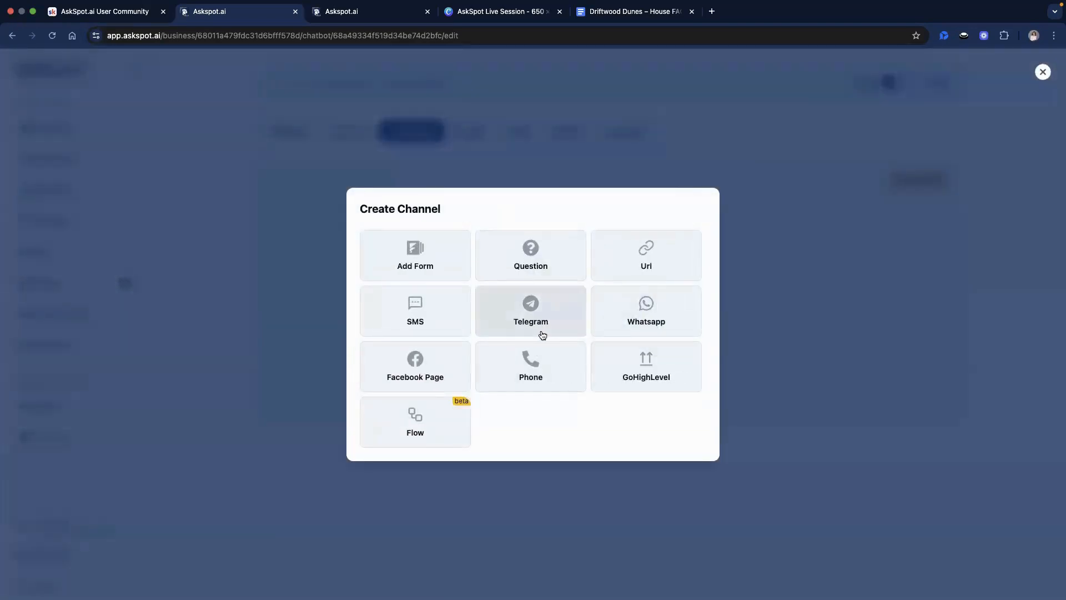
click(522, 256)
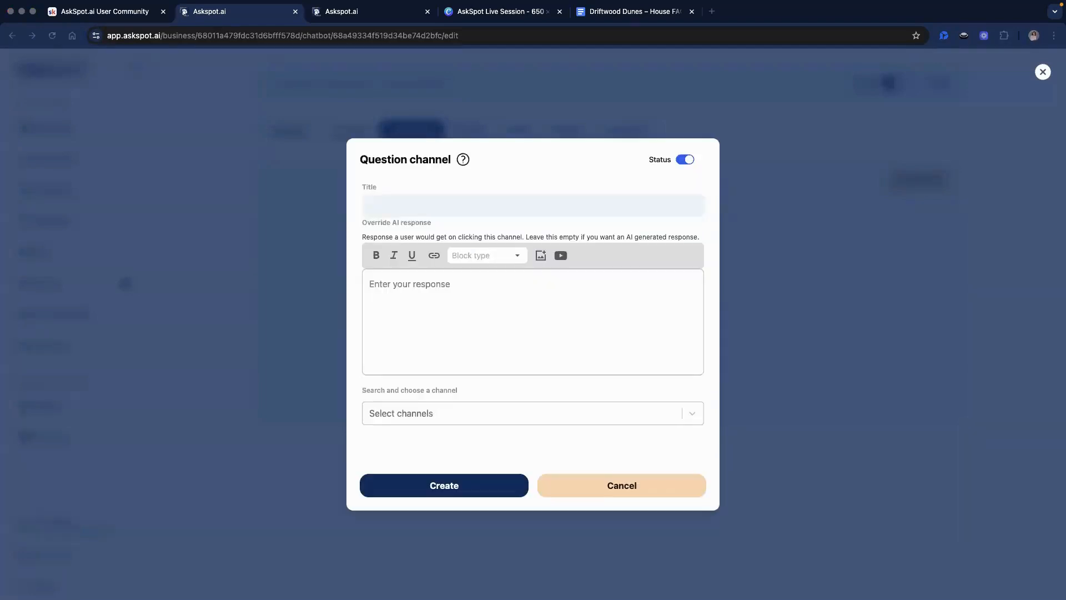
click(442, 206)
key(super+v)
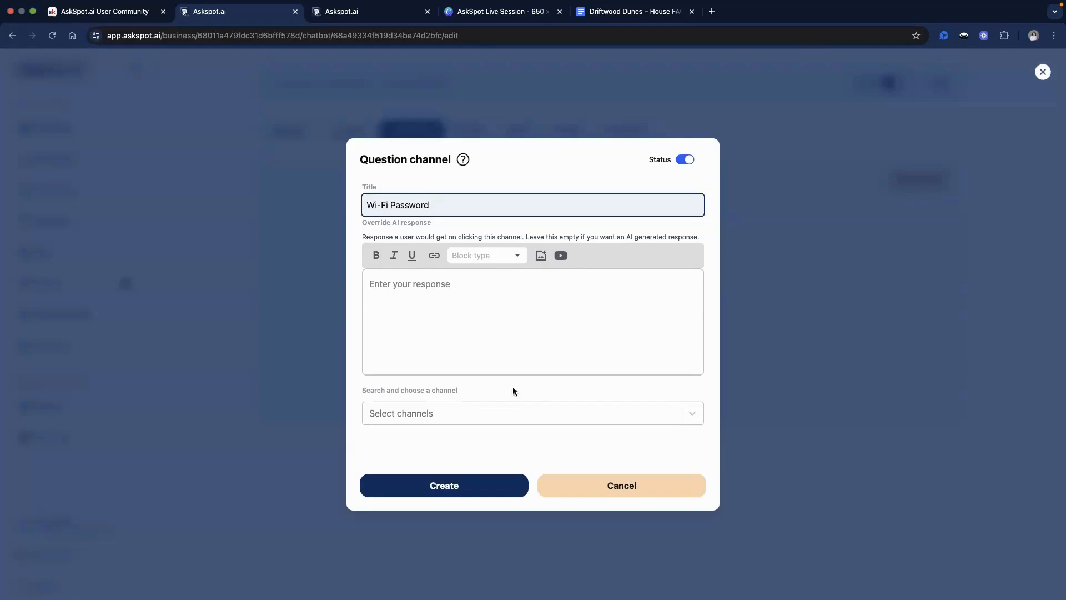
click(619, 240)
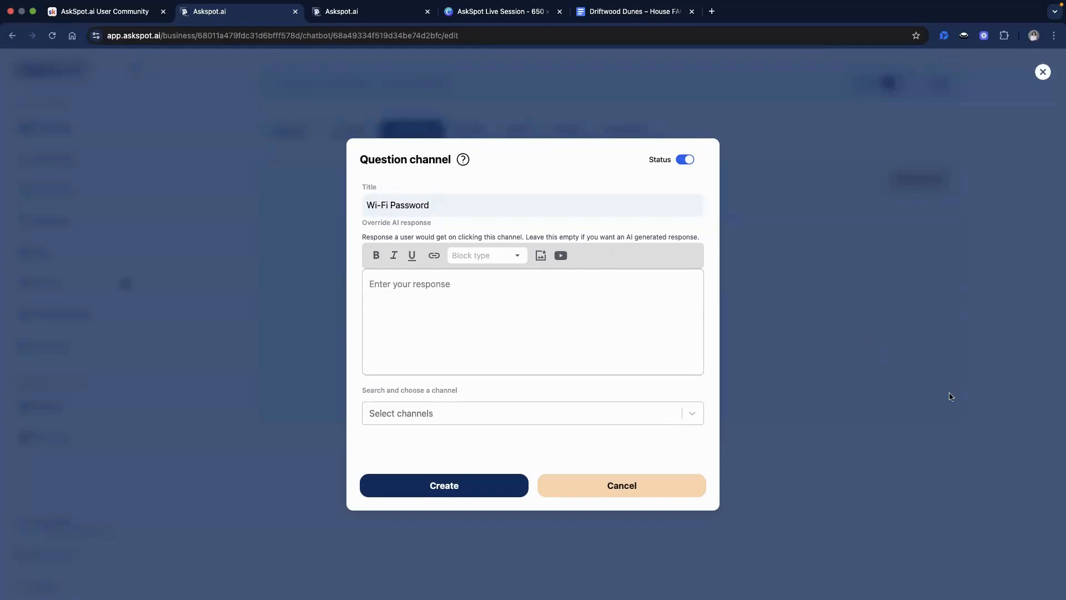
click(485, 484)
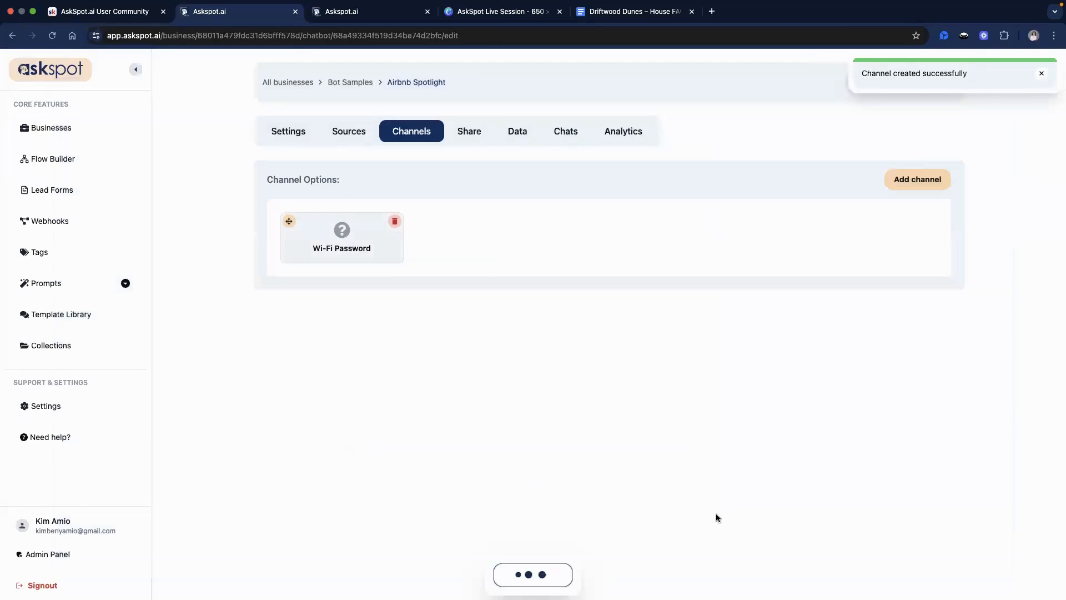
- Create a Phone channel titled "Call the Hosts" with the hosts' phone number
click(907, 180)
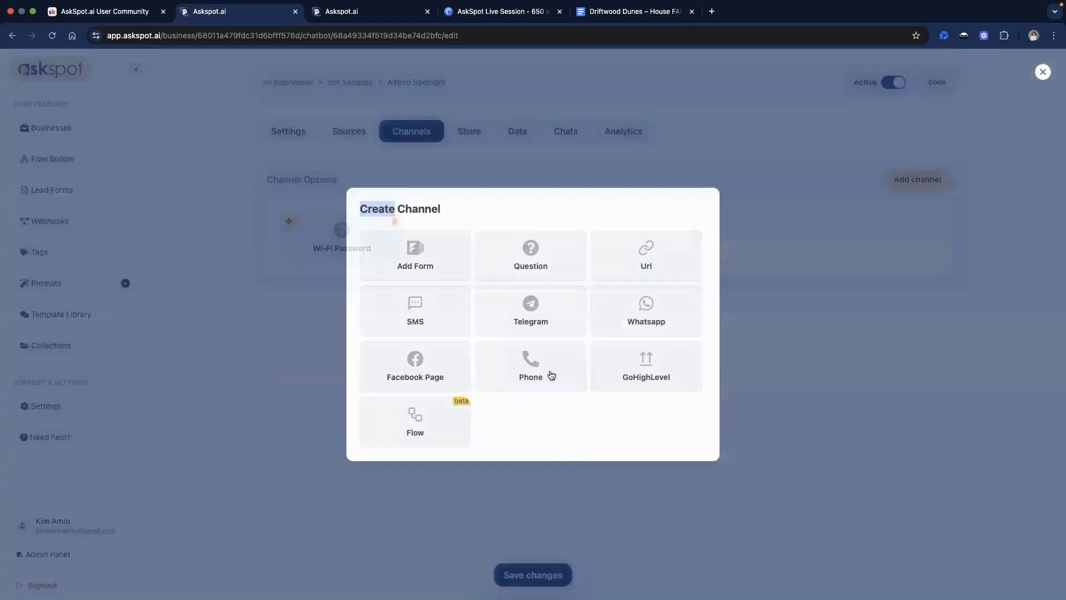
click(551, 375)
click(515, 305)
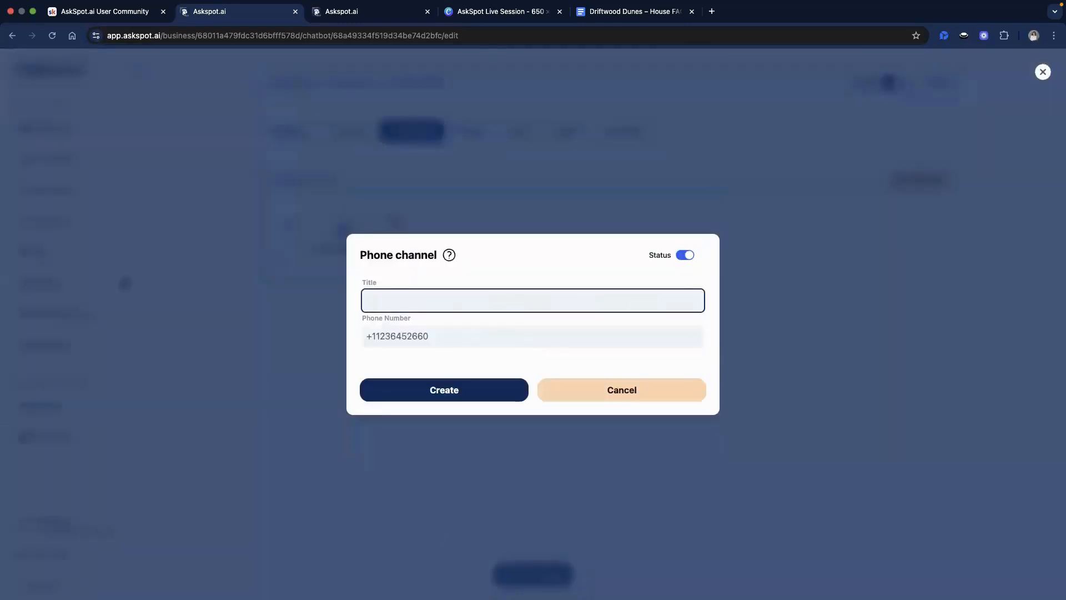
click(464, 282)
text(Call the Hosts)
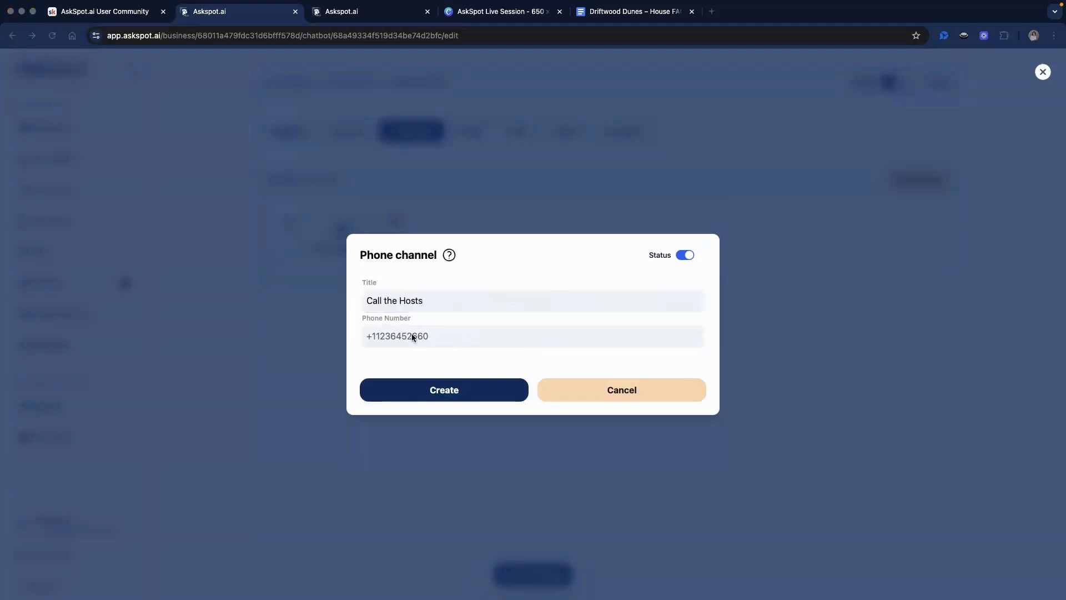
click(410, 333)
text(+)
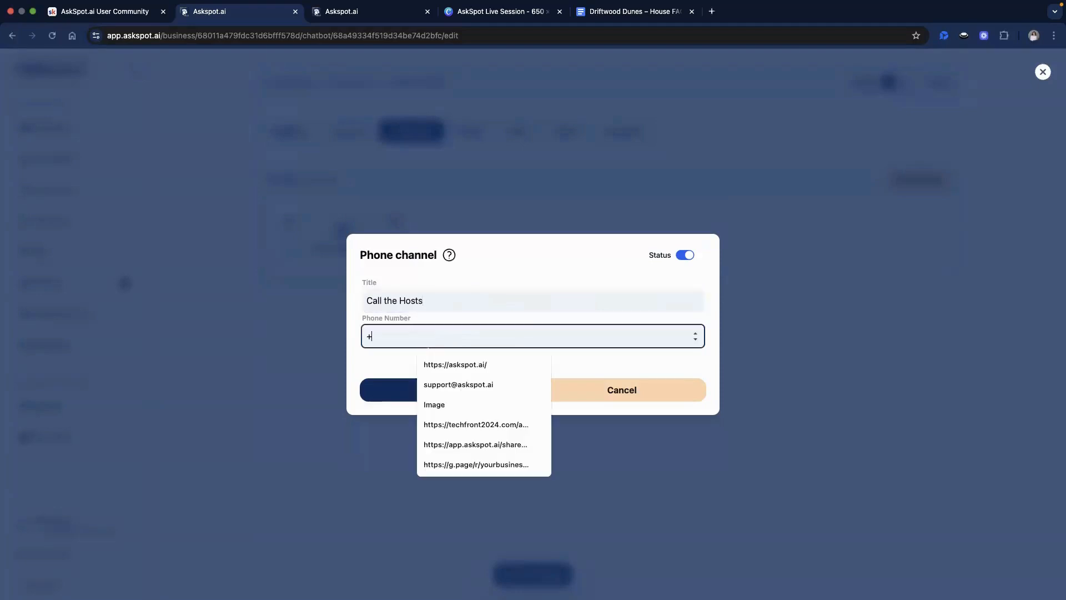
key(super+v)
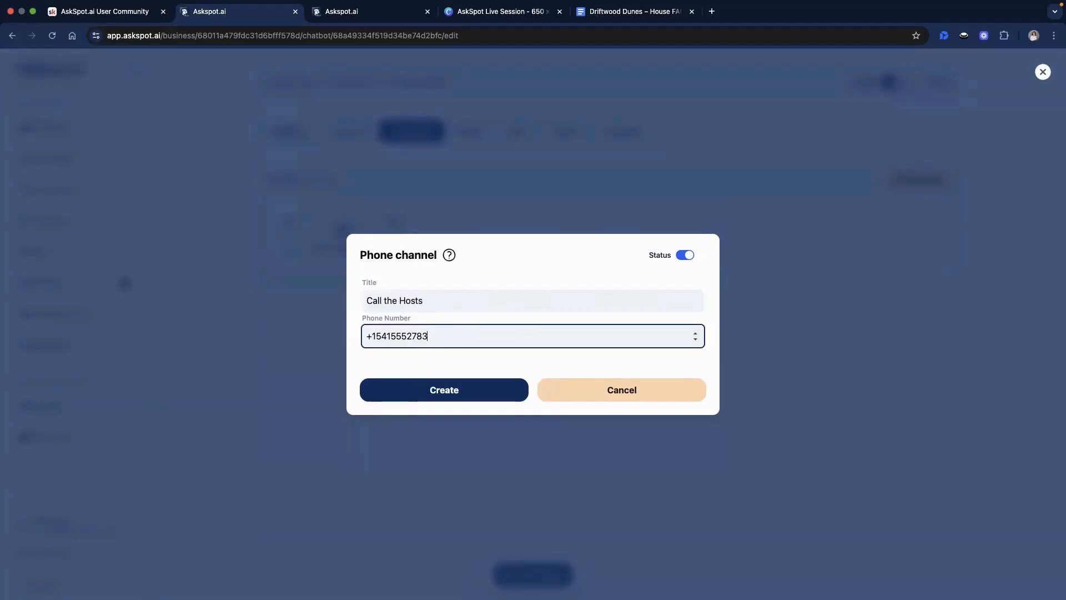
key(BackSpace)
click(411, 392)
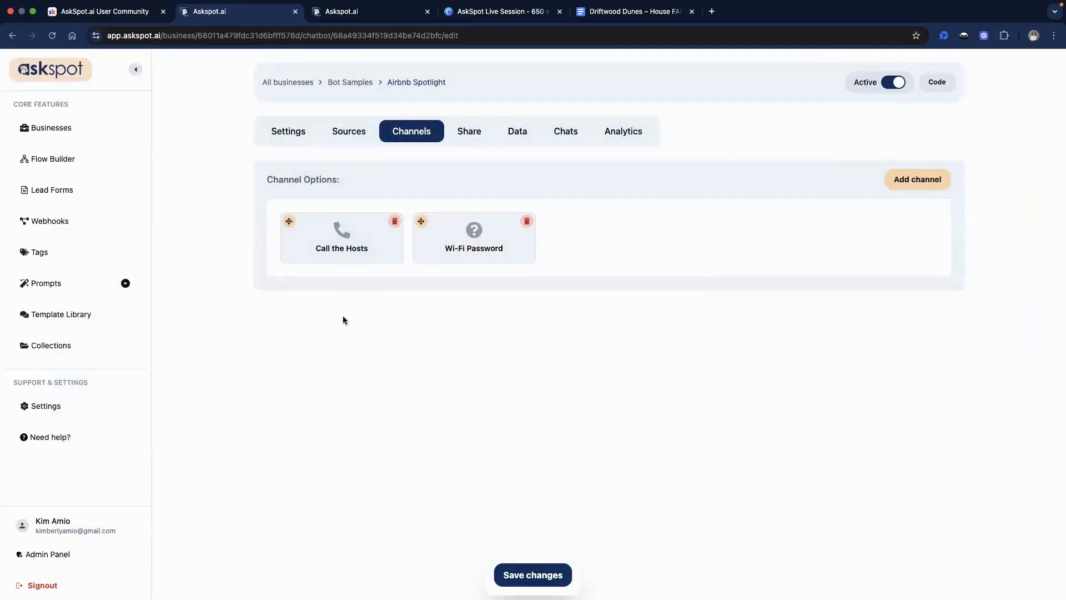
- Reorder the channels so that "Call the Hosts" comes after "Wi-Fi Password"
click(342, 239)
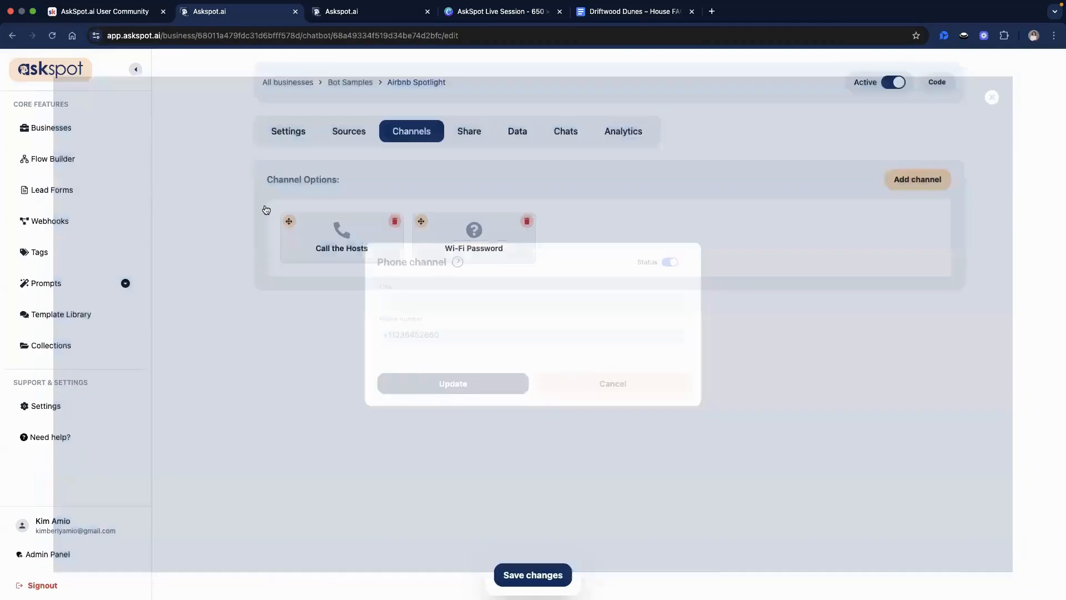
drag(289, 221, 476, 229)
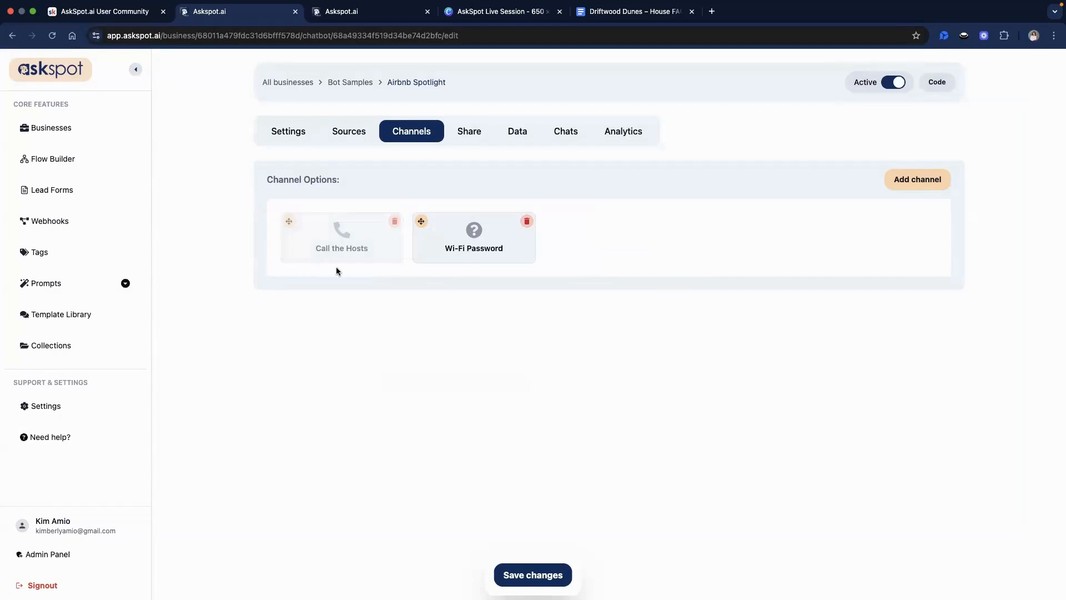
click(348, 232)
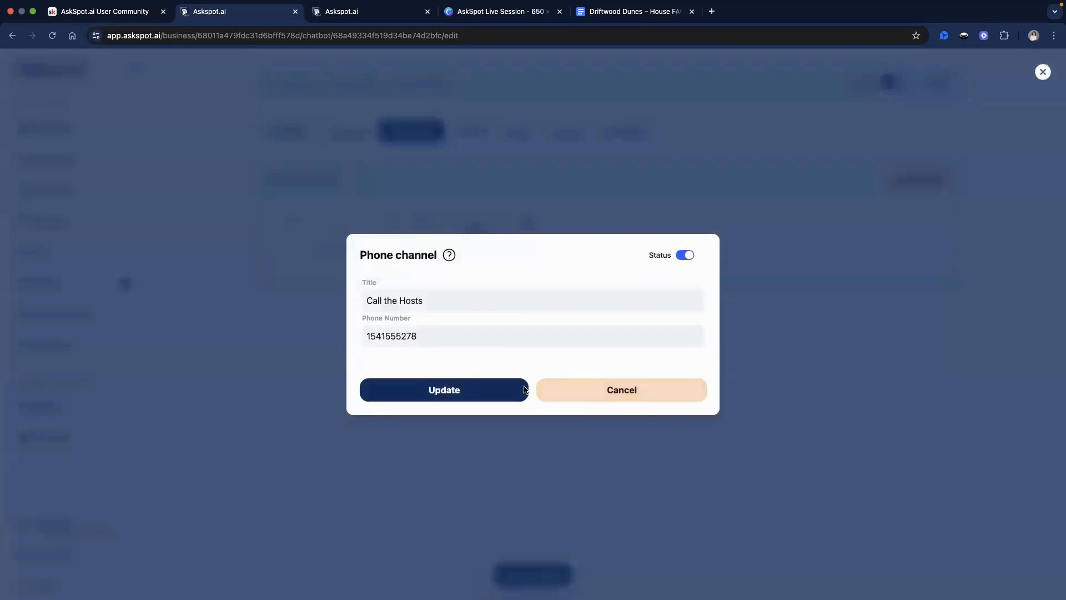
click(554, 391)
drag(356, 245, 437, 308)
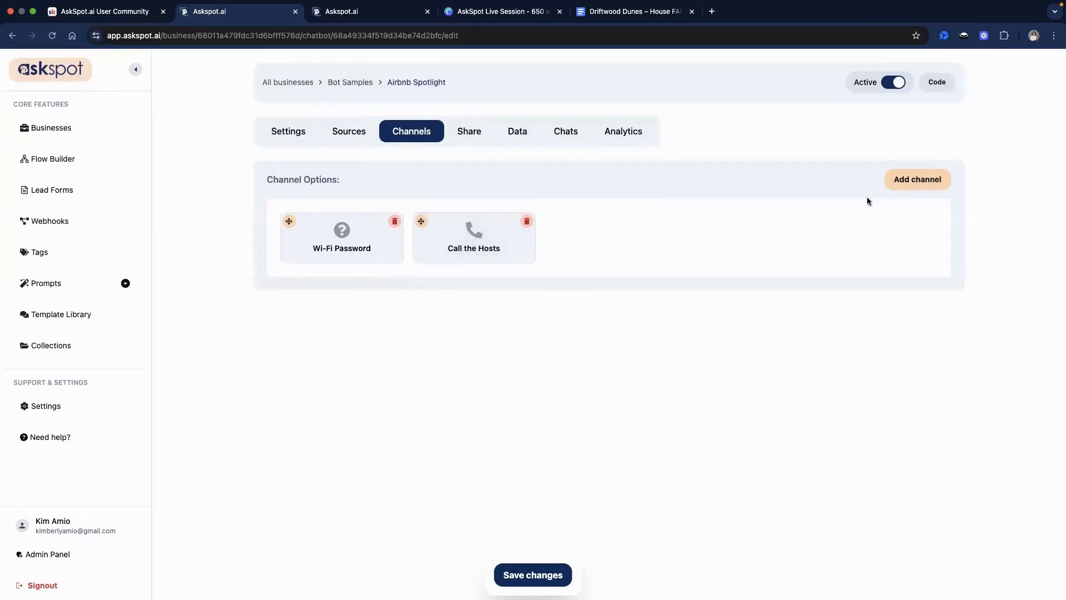
- Start a Form channel titled "Report an Issue"
click(908, 187)
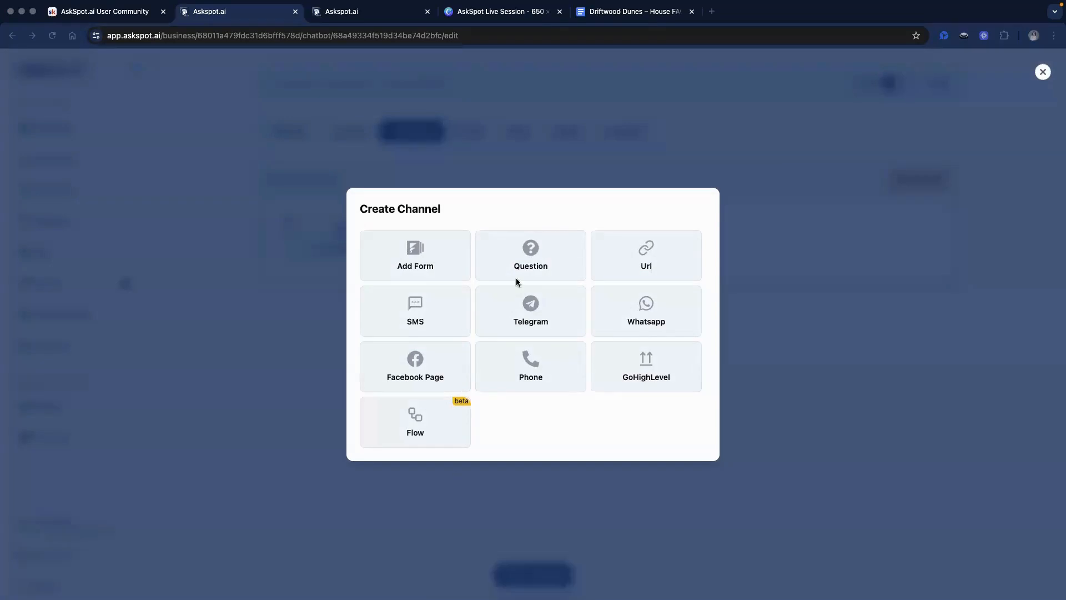
click(441, 262)
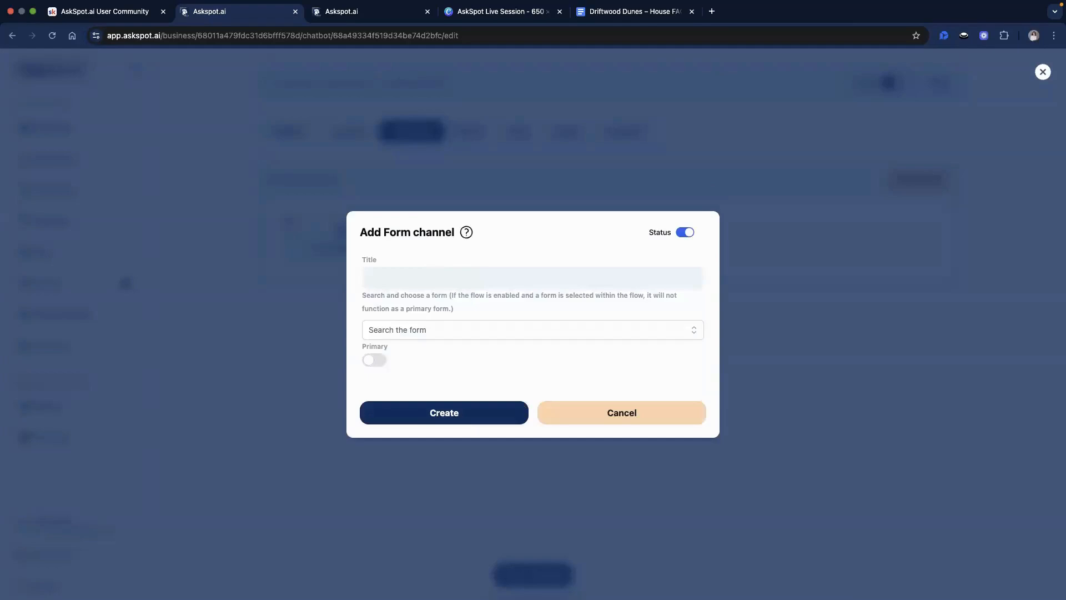
click(491, 282)
text(Report an Issue)
mouse_move(364, 276)
mouse_down()
mouse_move(433, 277)
mouse_move(369, 277)
mouse_up()
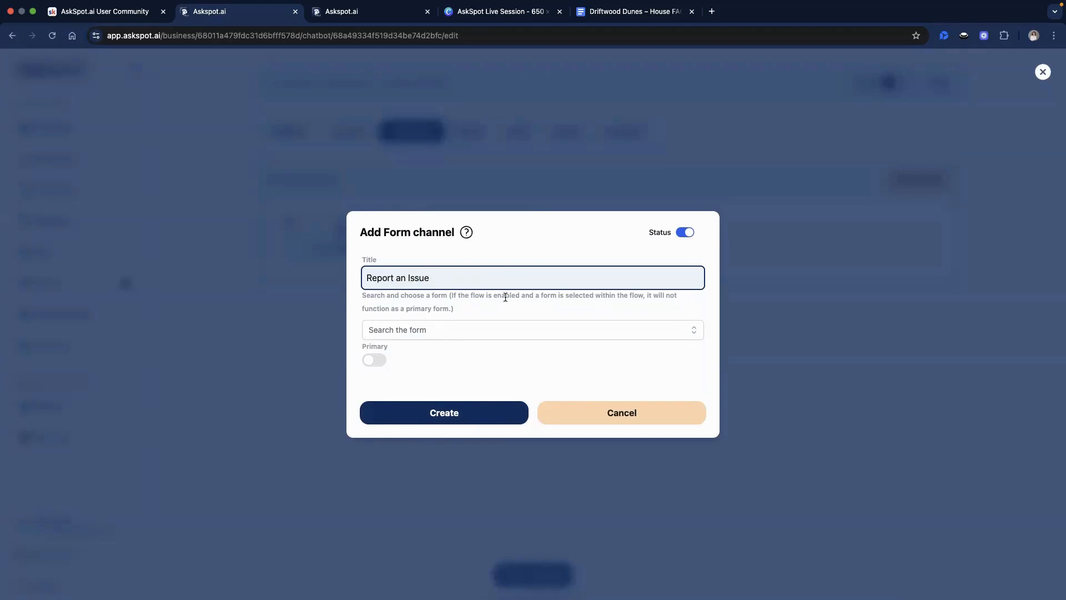
double_click(415, 277)
drag(377, 286, 374, 271)
click(690, 352)
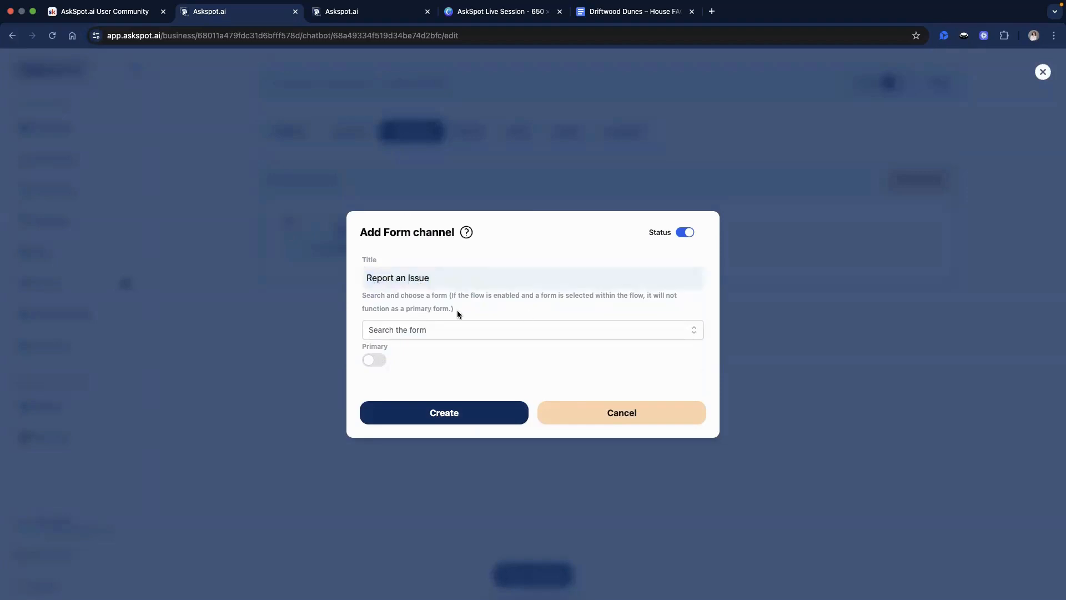
- Choose the "Report an Issue" form for the new channel, create the channel and save the changes
click(691, 330)
scroll(586, 405, down, 3)
scroll(585, 403, down, 5)
click(571, 395)
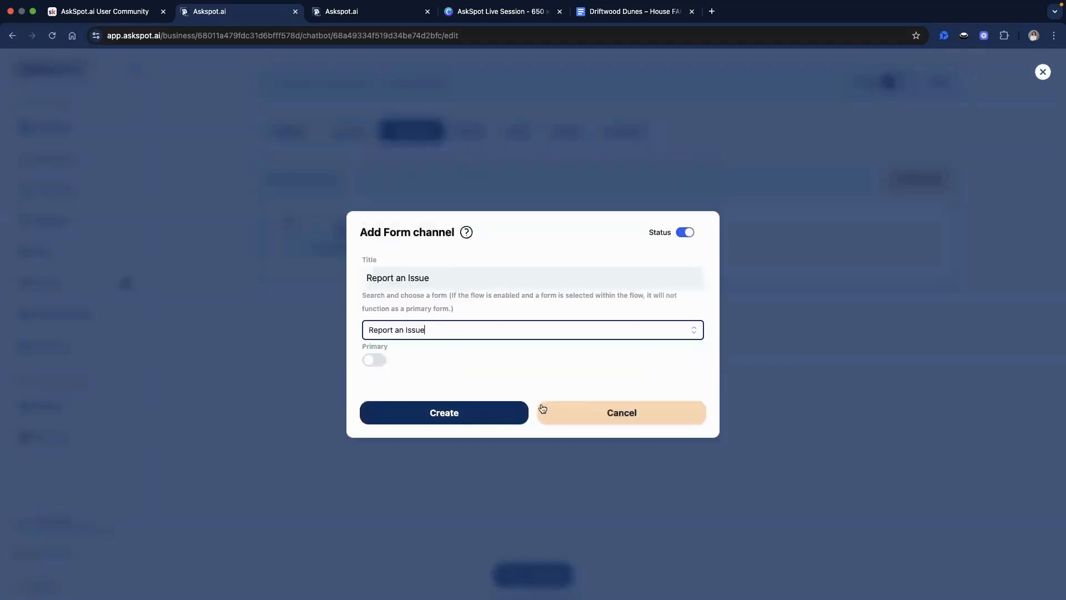
click(477, 417)
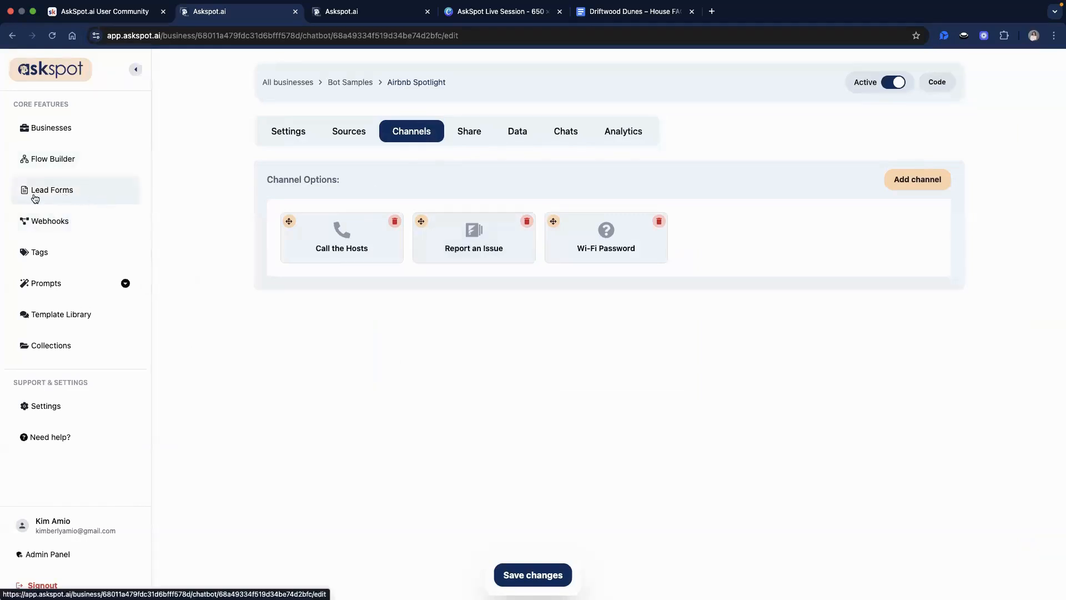
click(562, 574)
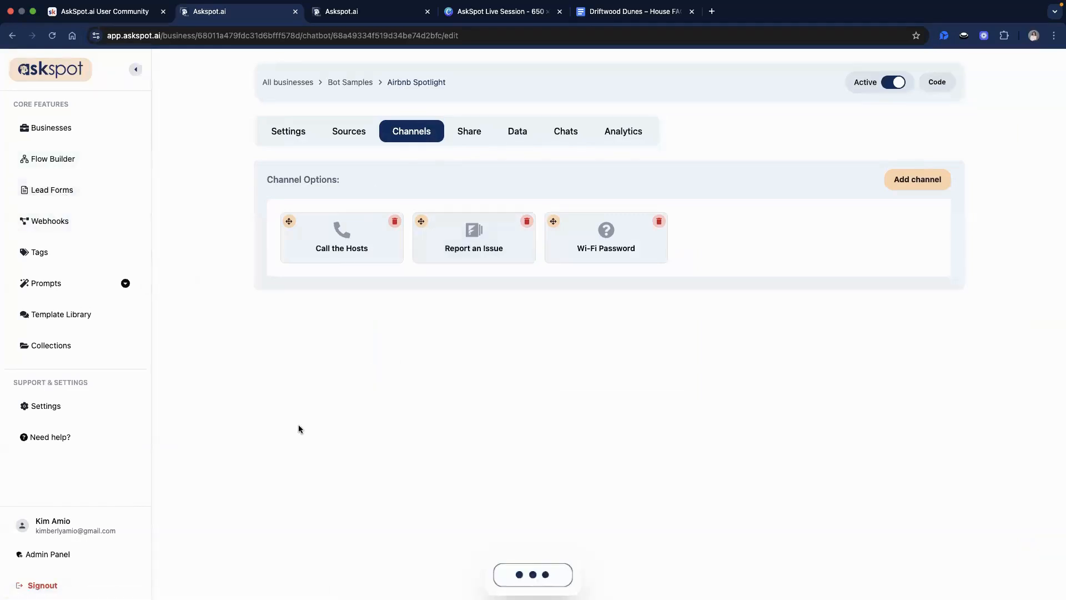
- Open the "Report an Issue" lead form and examine its title, headline, input fields and button settings
click(94, 191)
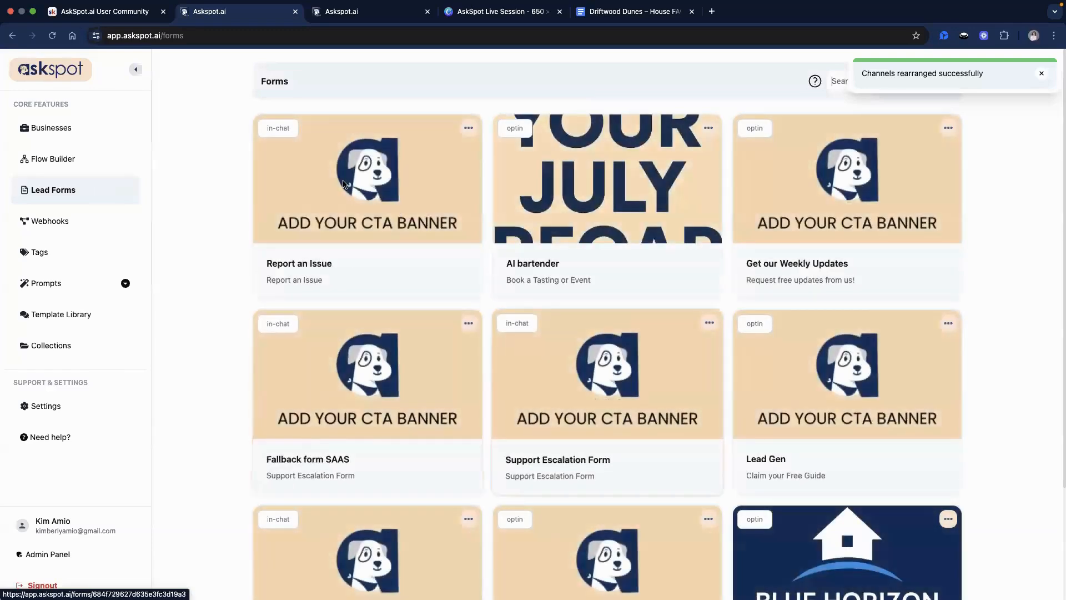
click(376, 289)
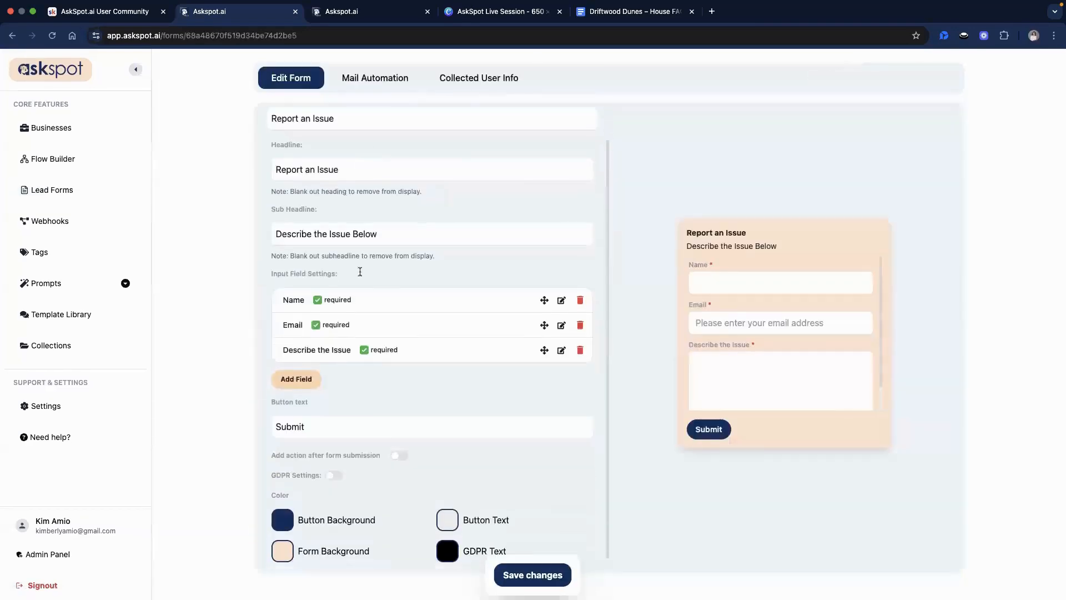
triple_click(319, 158)
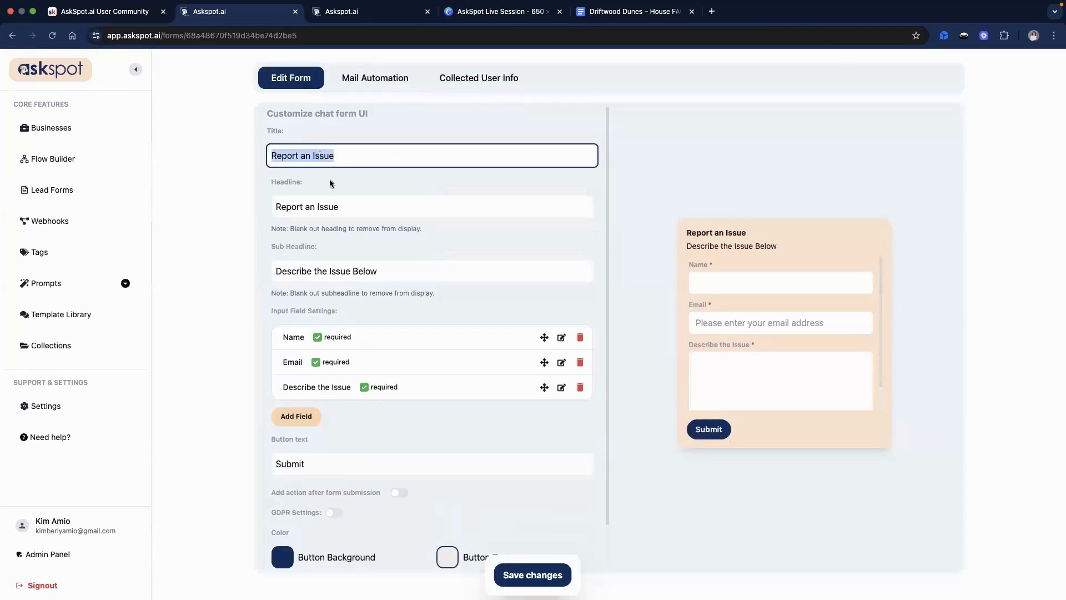
click(329, 180)
double_click(327, 158)
click(328, 181)
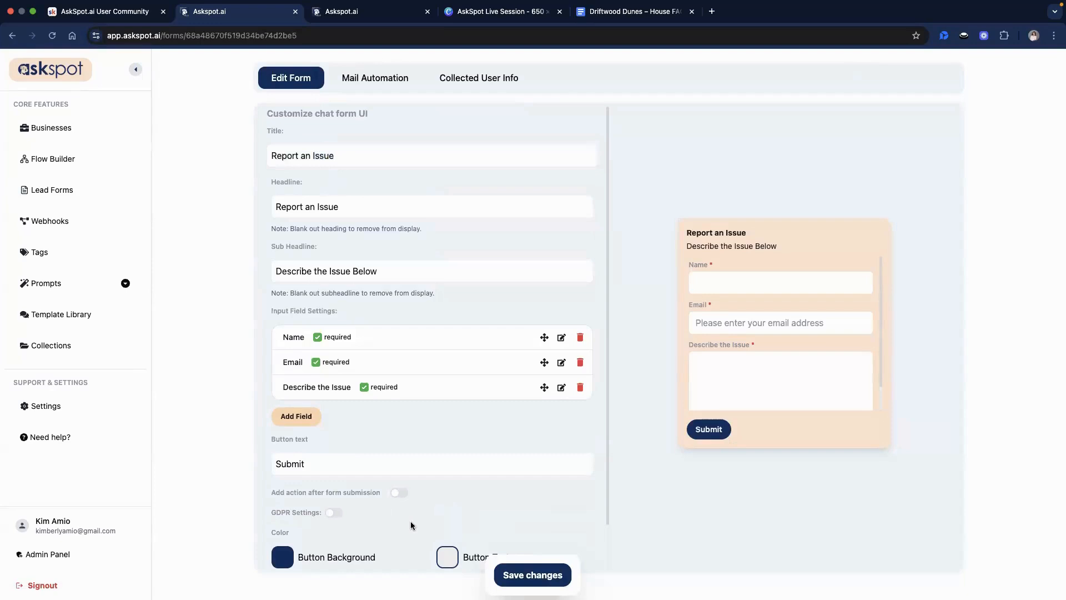
scroll(413, 521, down, 2)
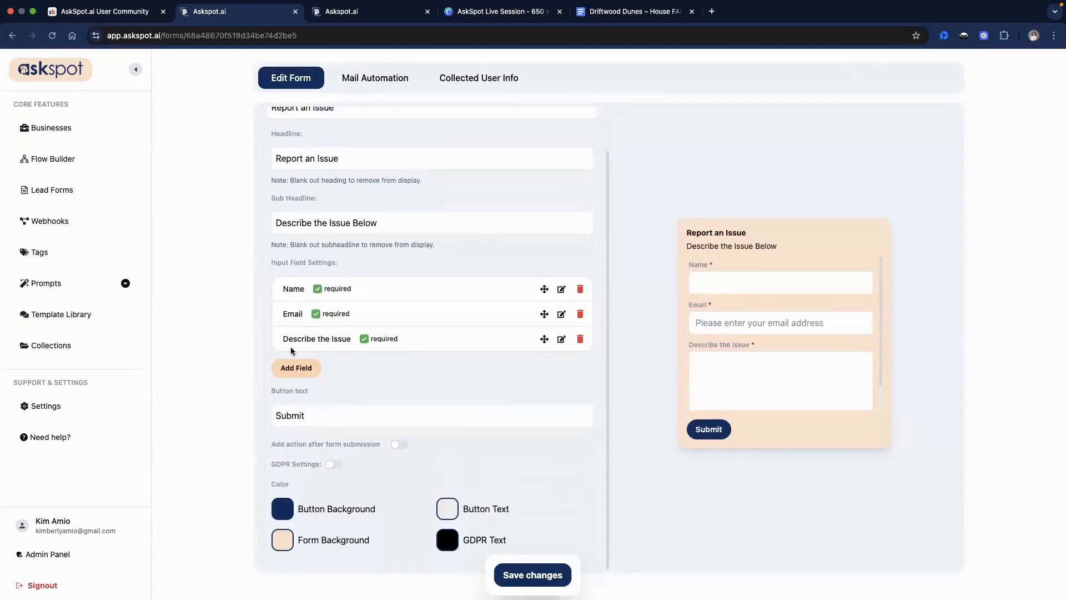
drag(291, 347, 329, 381)
scroll(397, 357, up, 2)
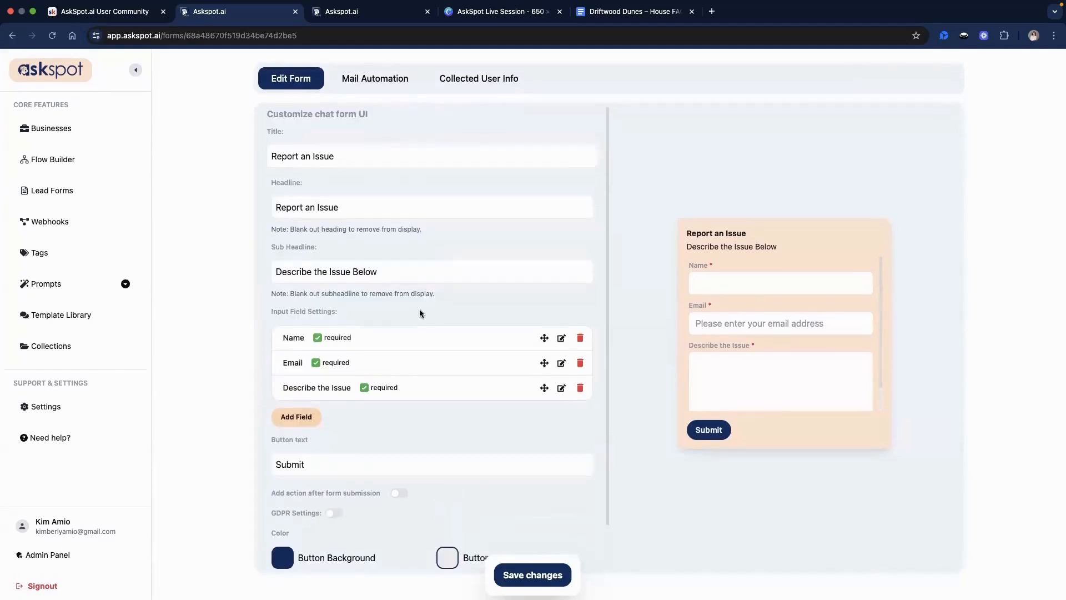
- Check the form's mail automation settings for the owner email and connected chatbots, and save the form
click(364, 84)
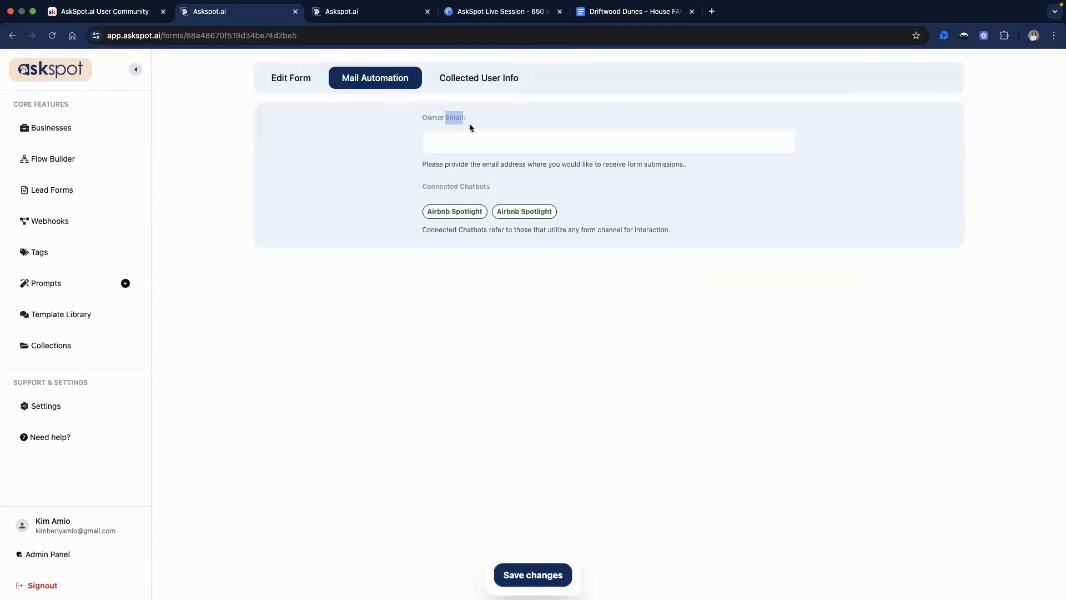
double_click(448, 122)
click(439, 125)
triple_click(451, 183)
click(440, 213)
click(533, 574)
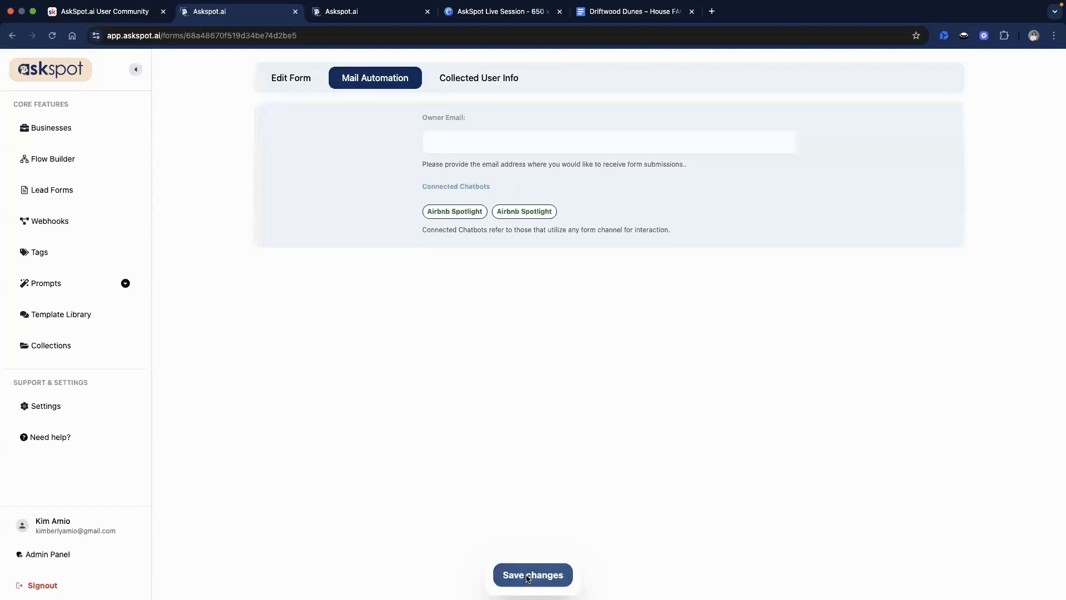
- Return to the Airbnb Spotlight in the Bot Samples business
click(87, 135)
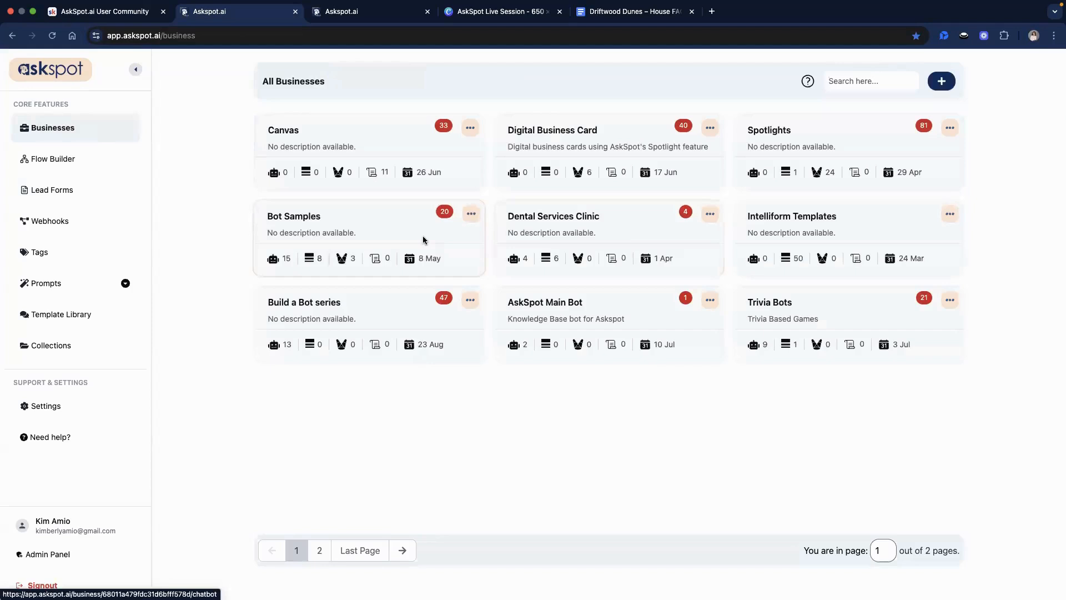
click(422, 244)
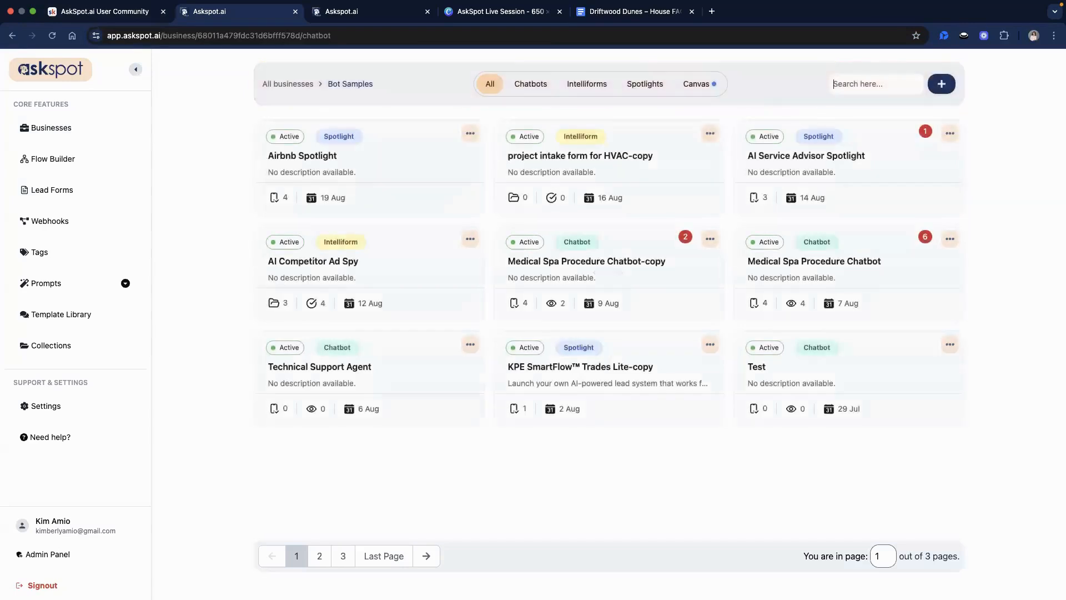
click(303, 156)
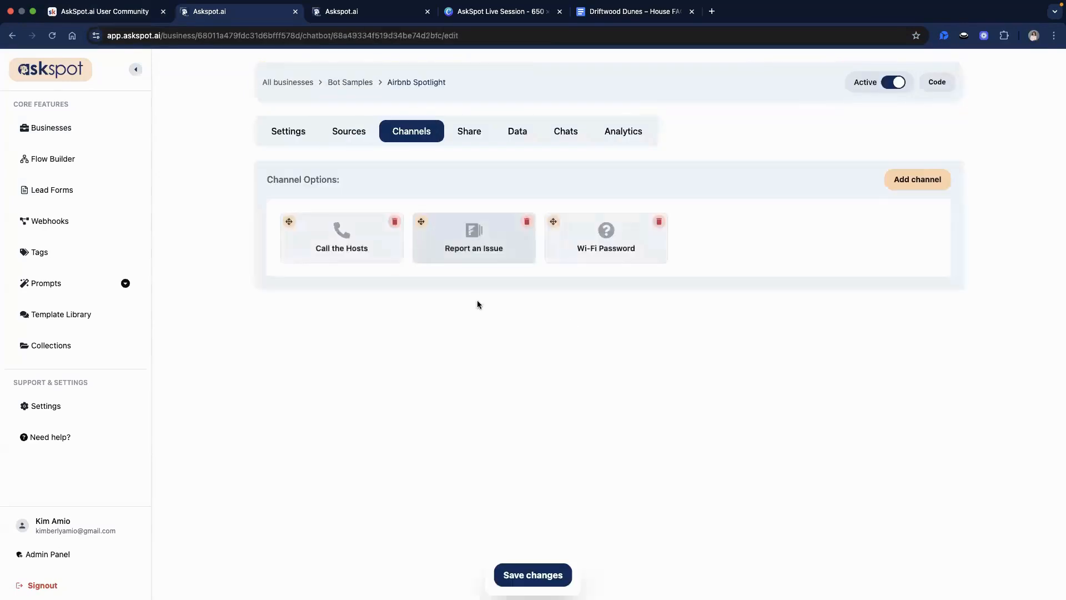
- Examine the "Report an Issue" channel's Primary option and its automatic opening choices, and update the channel with Primary turned off
click(471, 251)
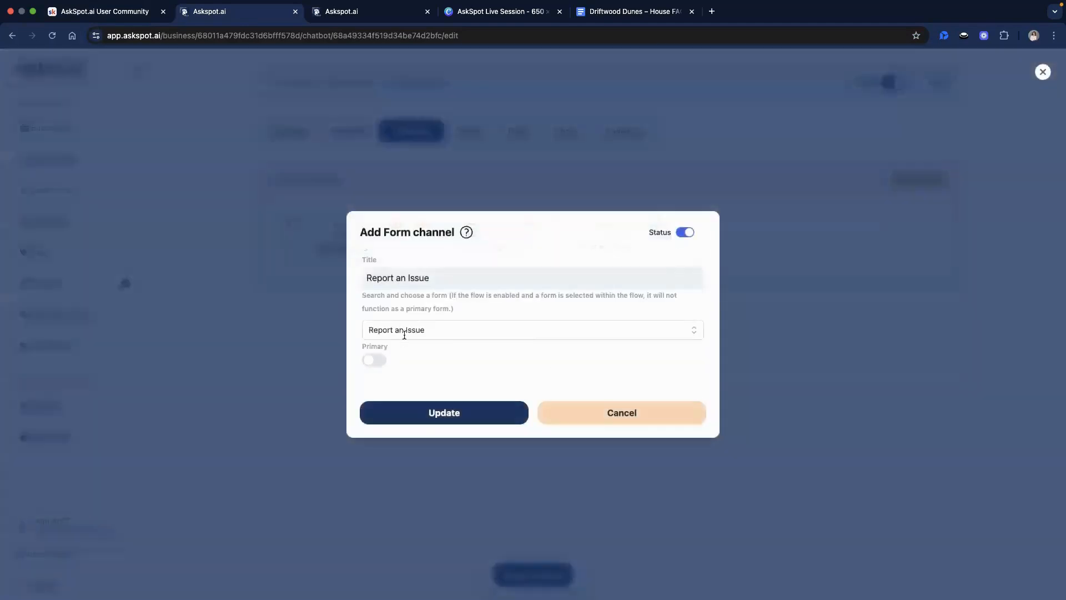
drag(378, 329, 431, 327)
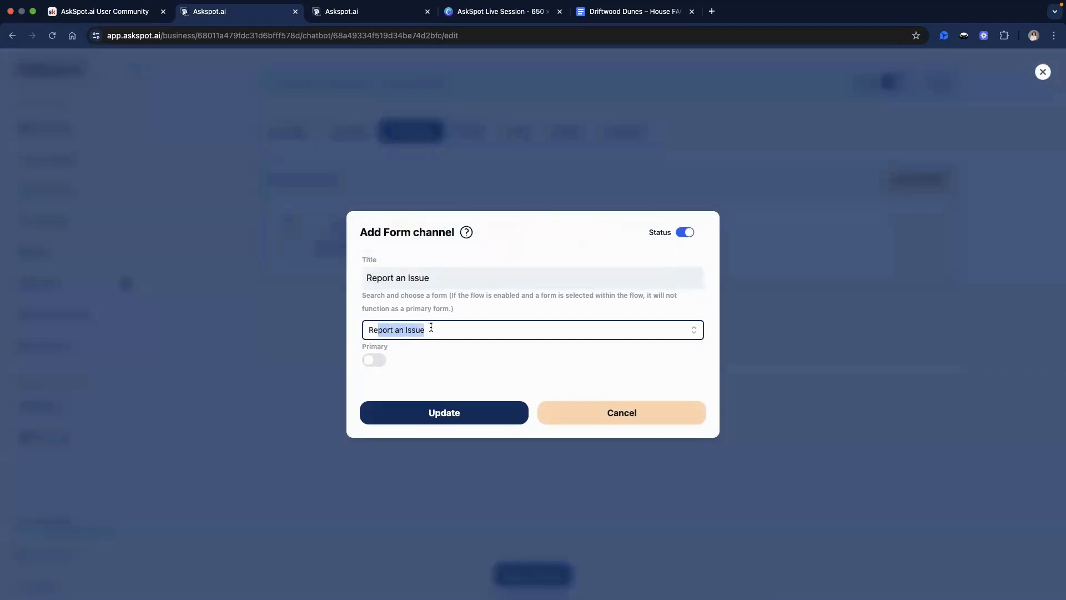
click(431, 357)
click(374, 358)
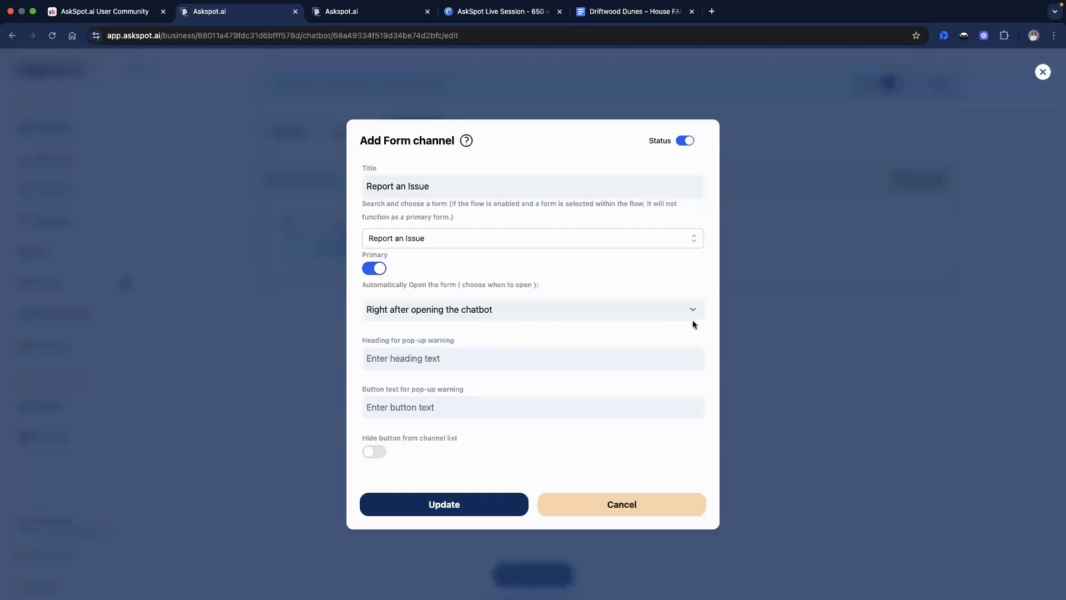
click(682, 302)
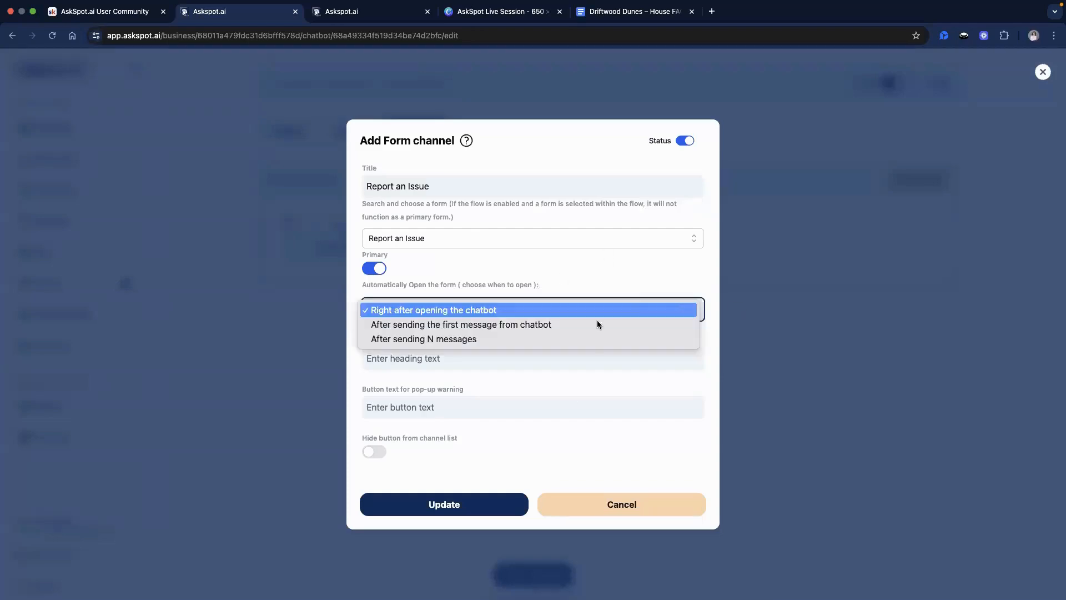
click(611, 274)
click(374, 268)
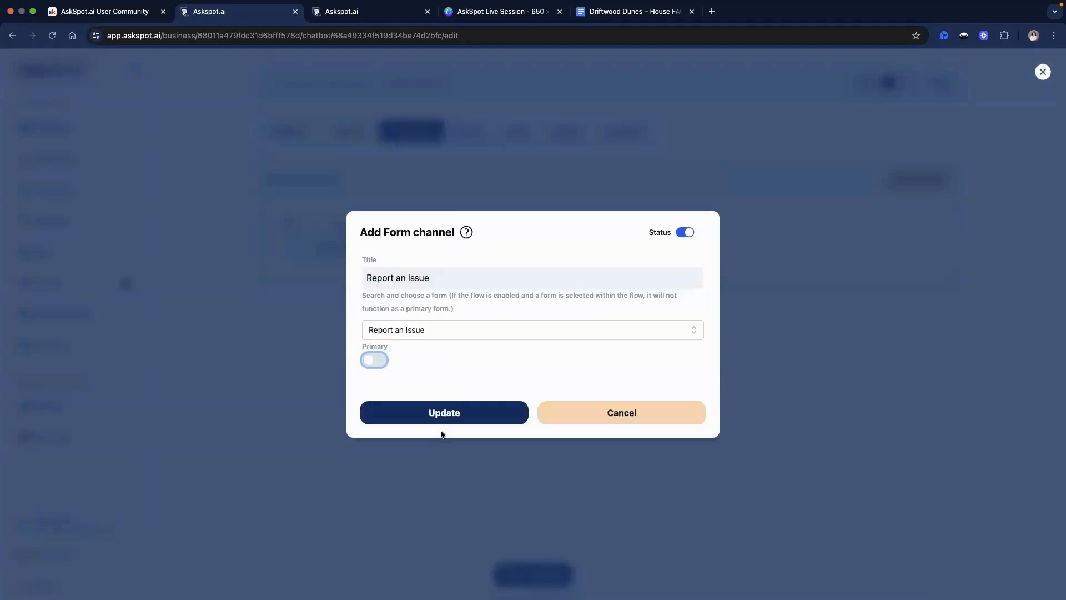
click(451, 419)
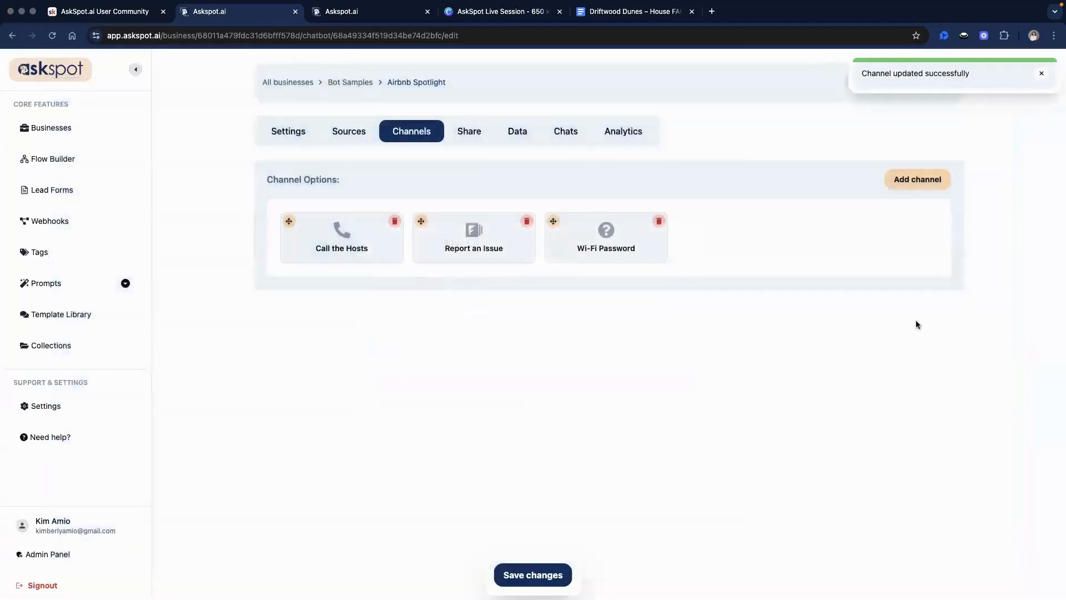
- Create a Question channel titled "Check Out Walkthrough" with the override response left empty
click(911, 181)
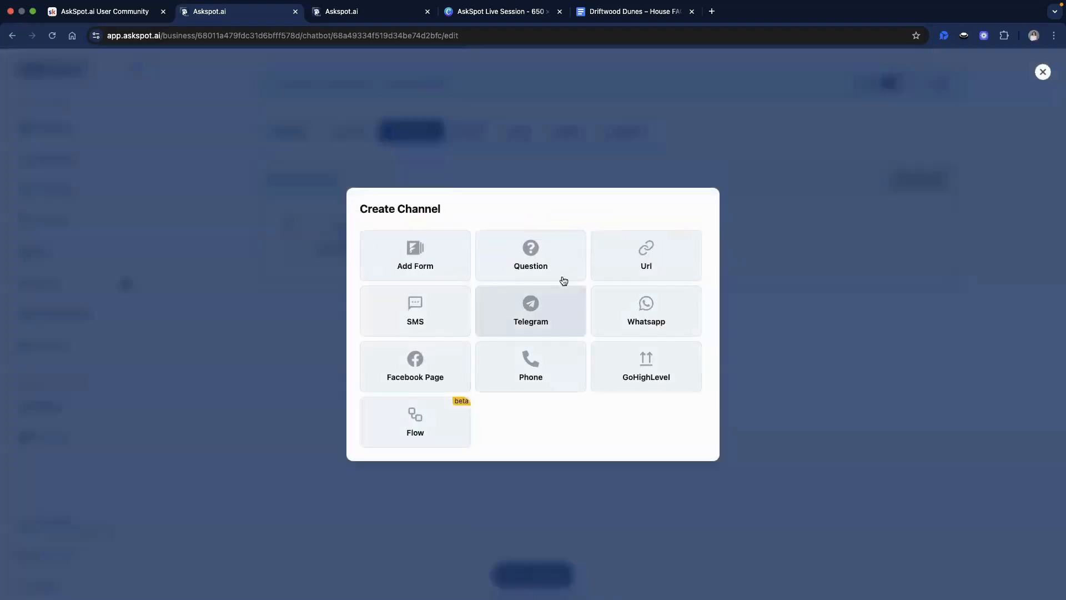
click(548, 264)
click(525, 197)
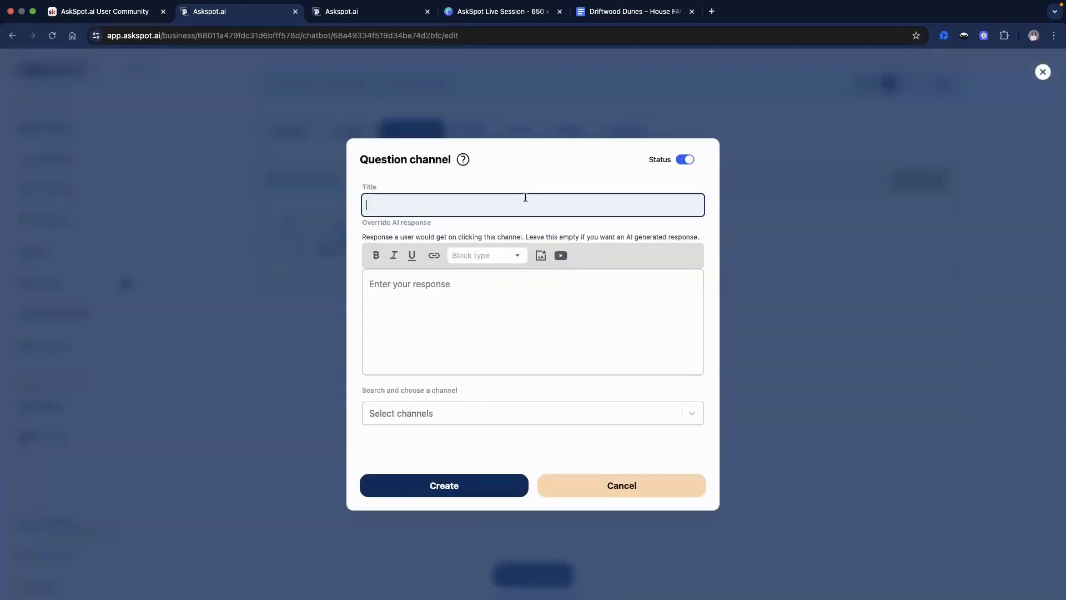
text(Check Out WALkthrough)
click(484, 488)
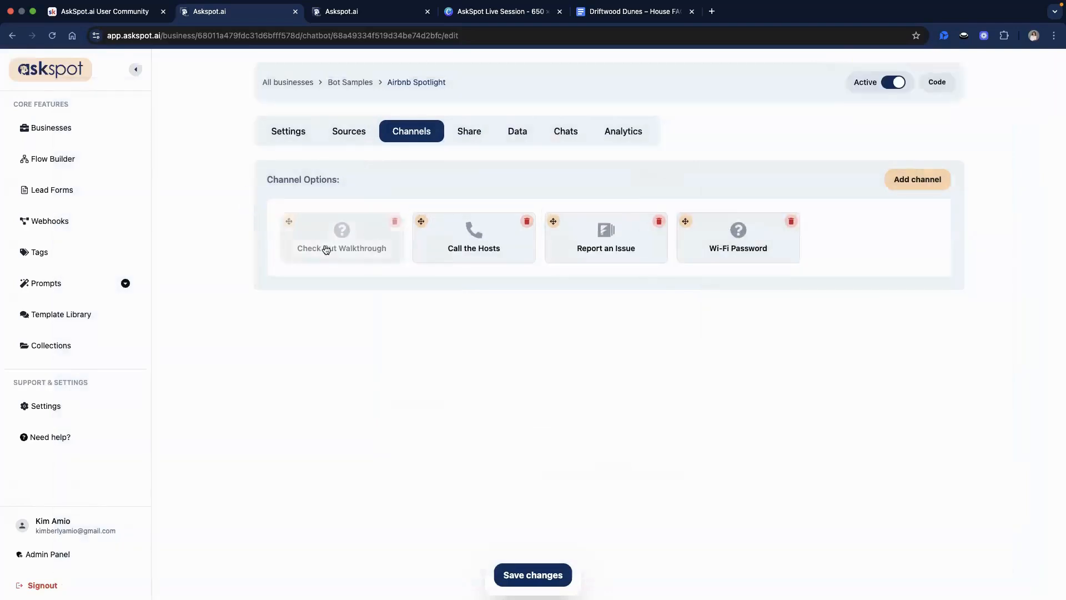
- Review the channel type and title of "Check Out Walkthrough", and close its settings without changes
click(326, 244)
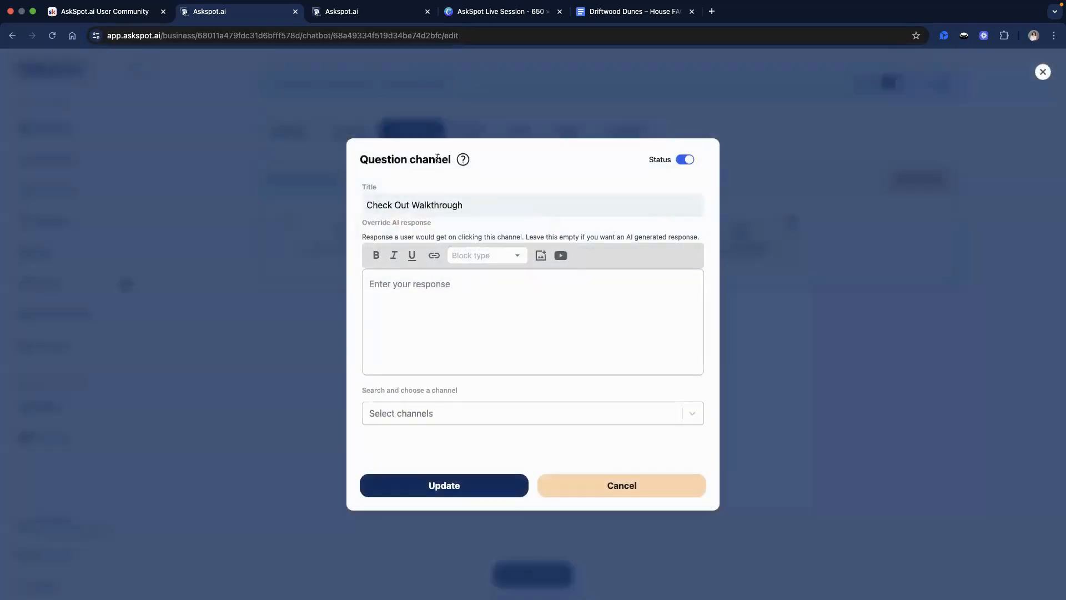
double_click(438, 160)
double_click(400, 159)
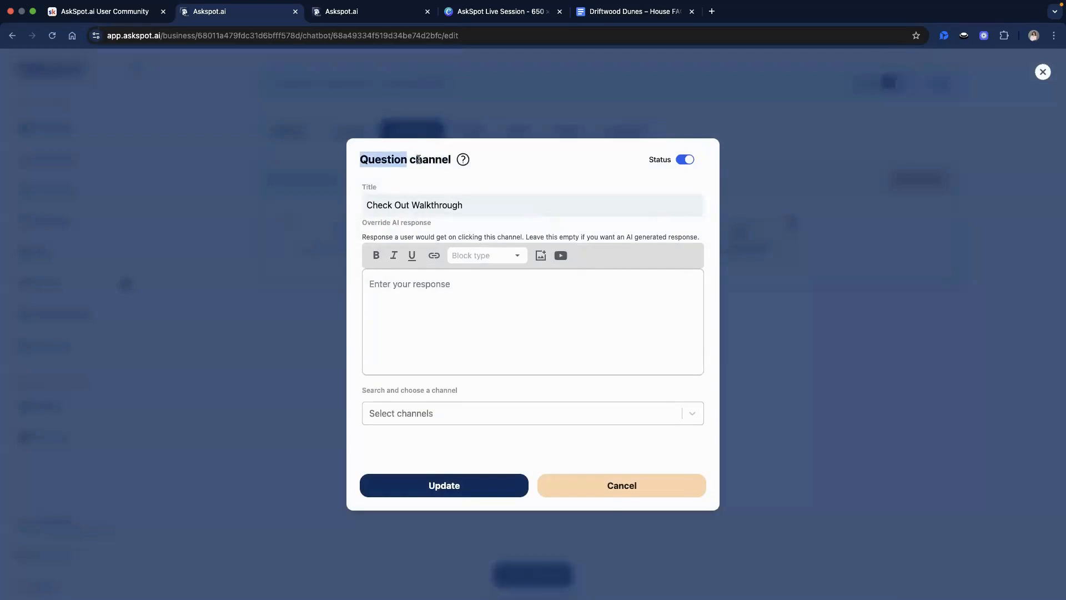
double_click(419, 159)
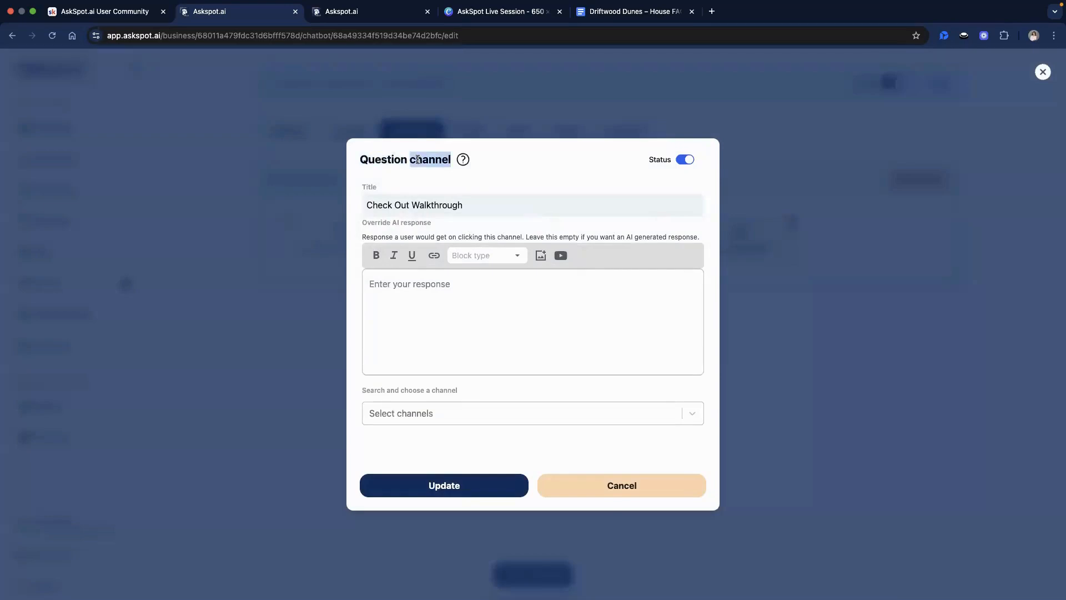
triple_click(408, 203)
double_click(432, 205)
triple_click(431, 205)
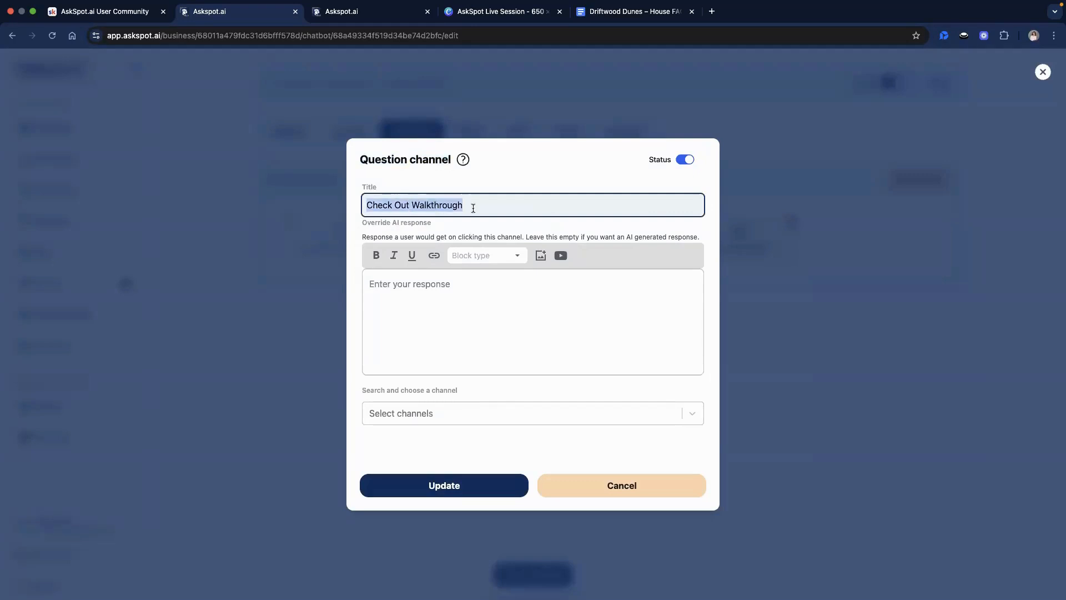
click(473, 206)
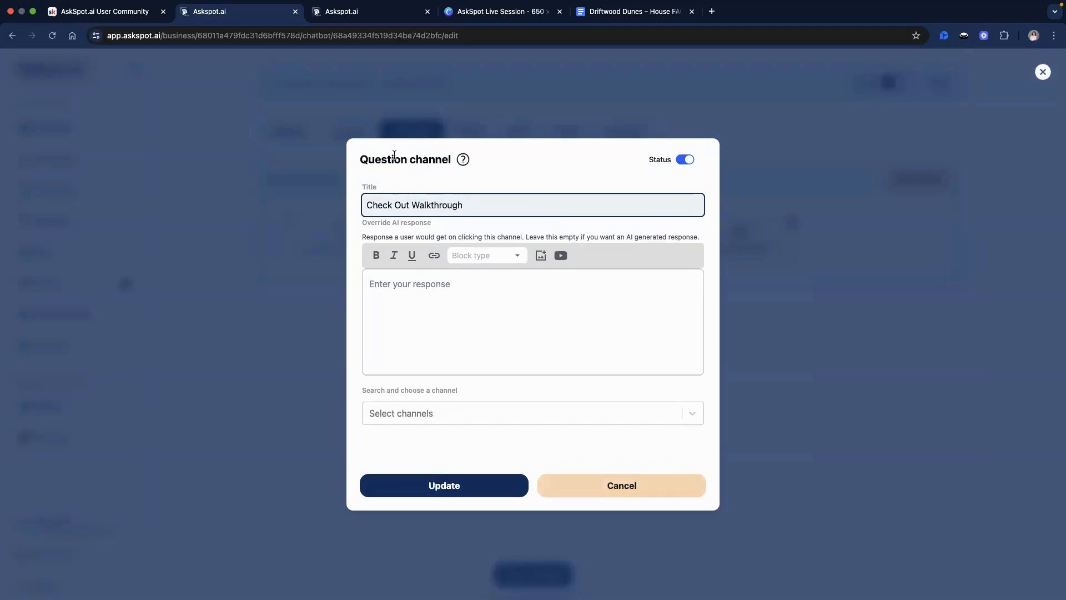
click(534, 437)
click(305, 225)
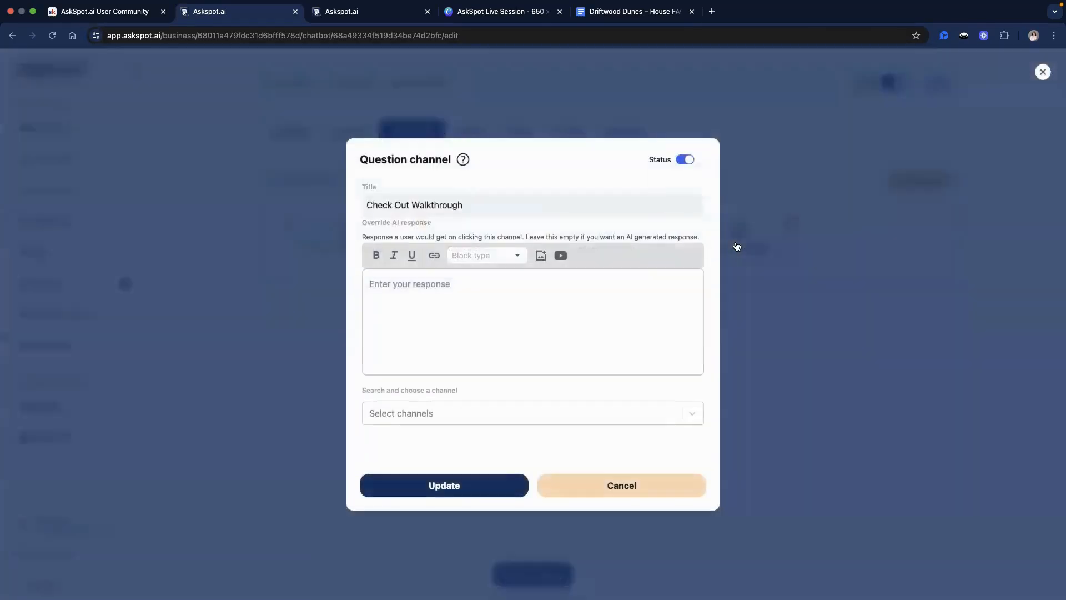
- Reorder the channels so that "Wi-Fi Password" comes first and "Check Out Walkthrough" comes last
drag(734, 242, 360, 237)
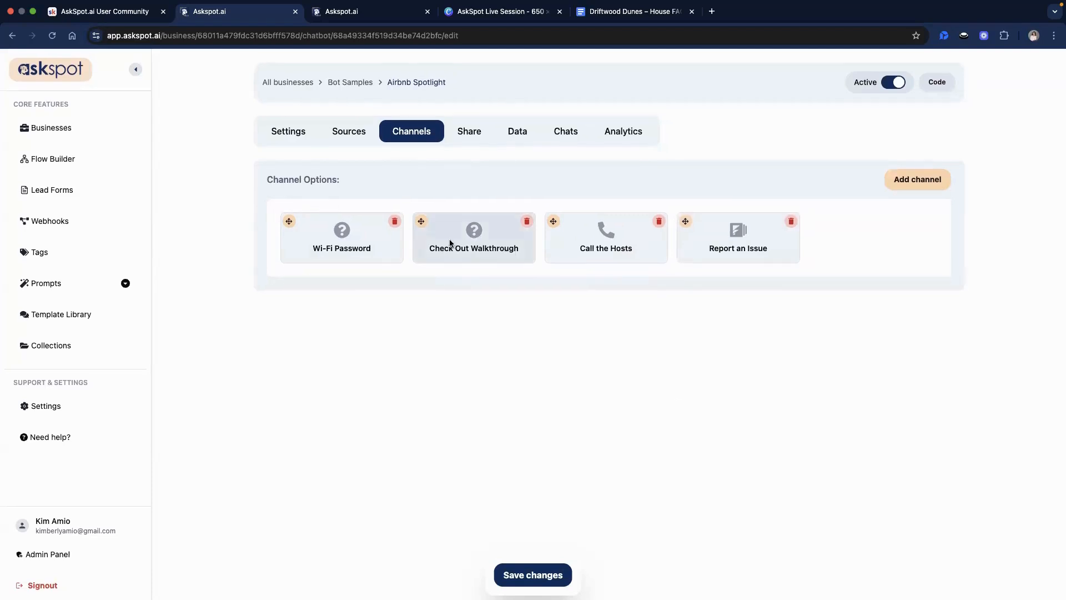
drag(421, 222, 679, 240)
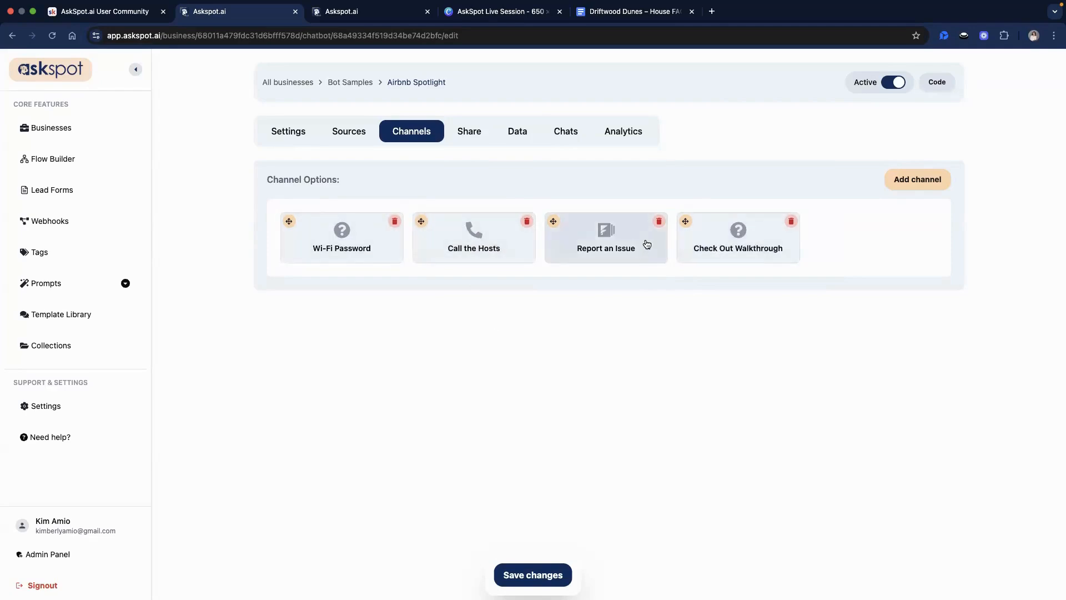
- Save the new channel order and check the channel buttons in the live Spotlight preview
click(555, 575)
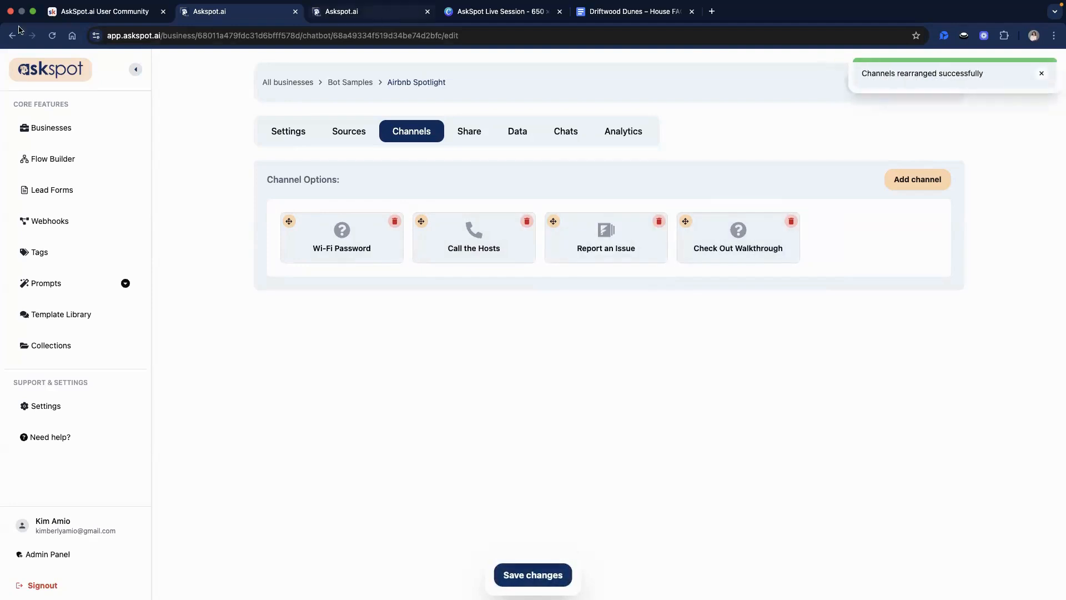
click(388, 11)
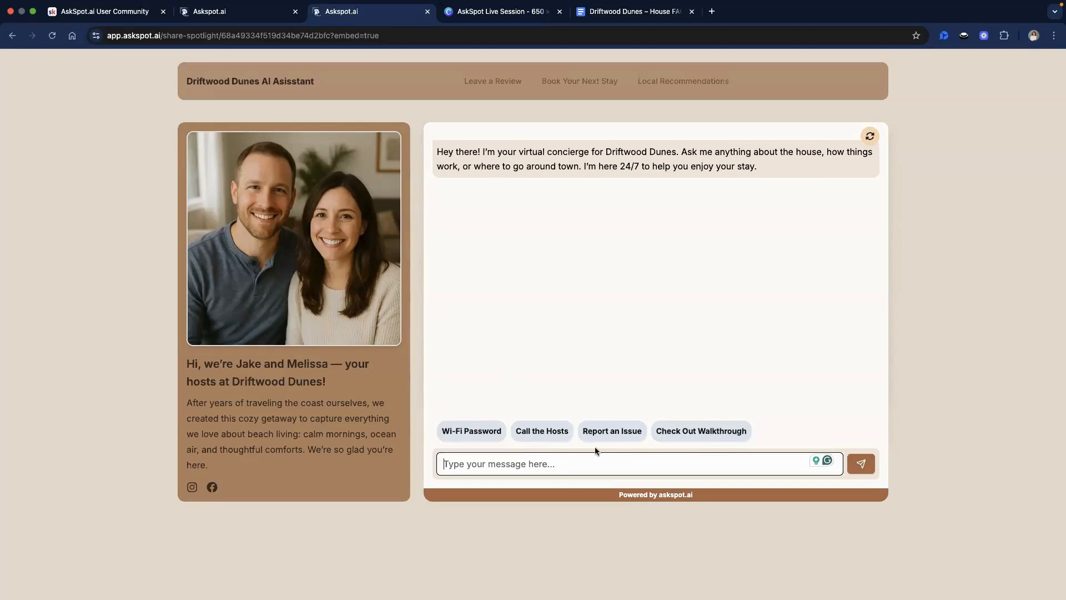
- Return to the channel editor and turn off the status of the "Wi-Fi Password" and "Call the Hosts" channels
click(246, 16)
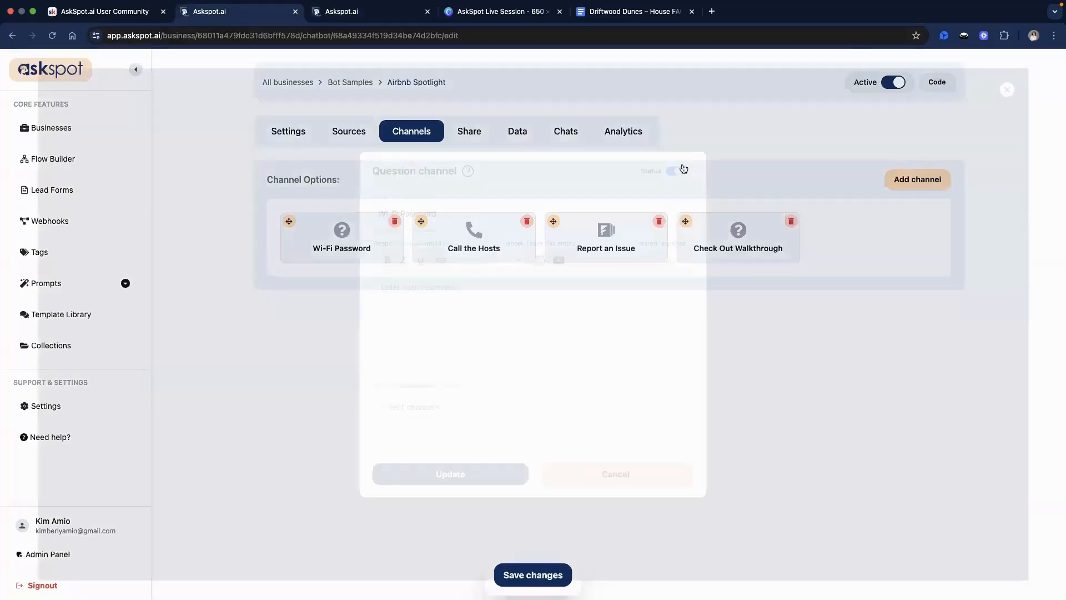
click(683, 160)
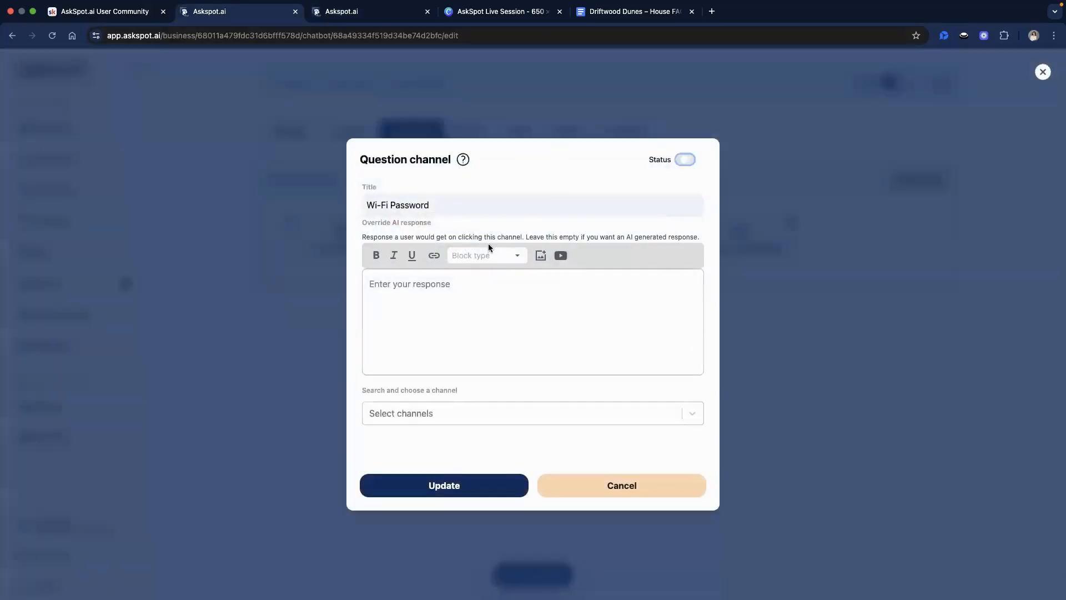
click(457, 482)
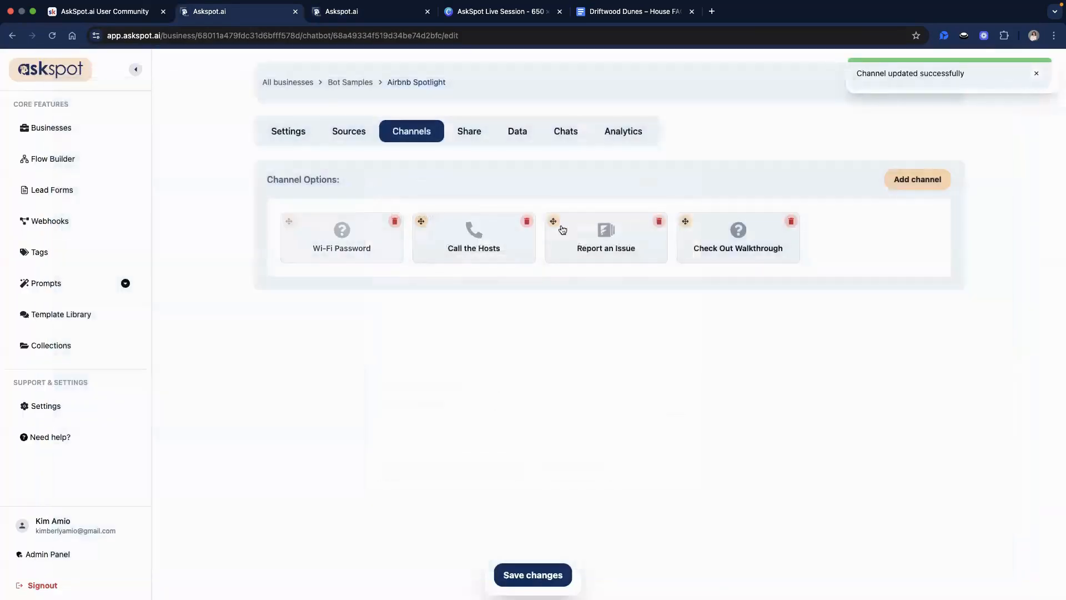
click(474, 239)
click(526, 398)
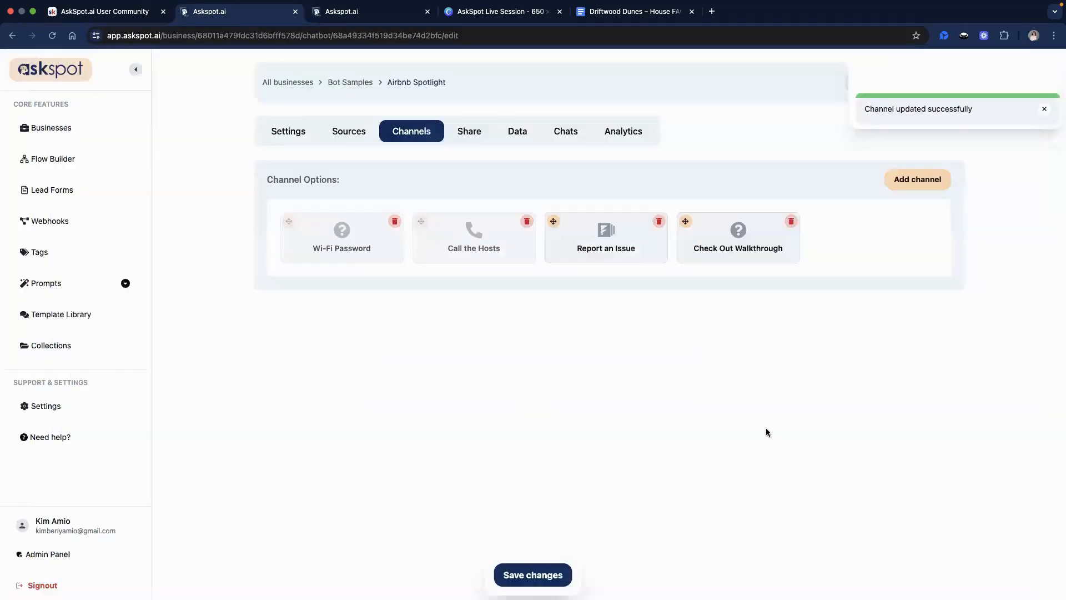
- Turn off the status of the "Report an Issue" and "Check Out Walkthrough" channels
click(606, 239)
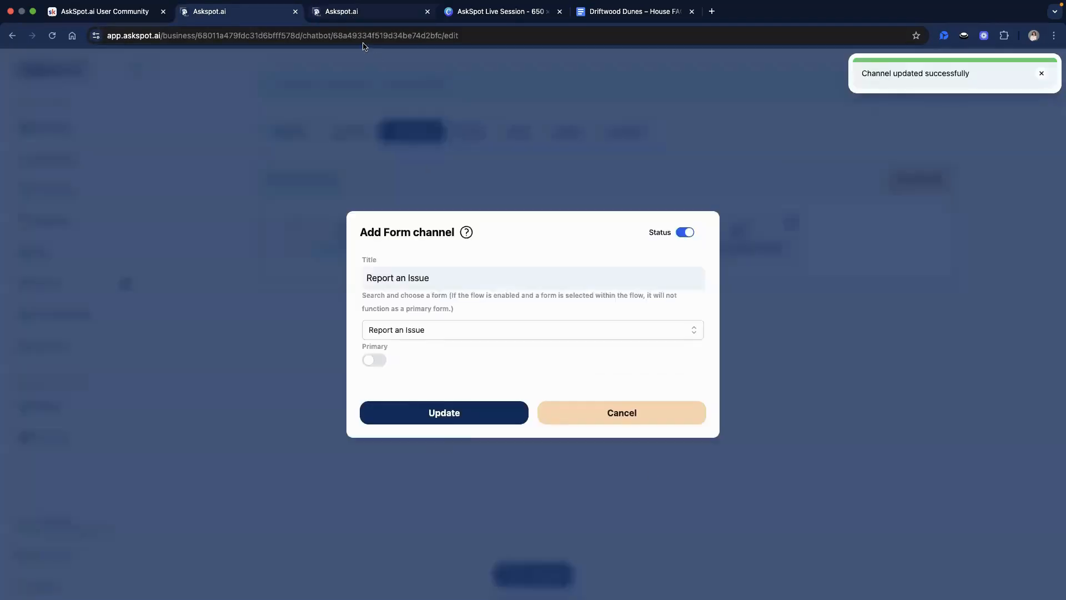
click(337, 16)
click(289, 14)
click(687, 236)
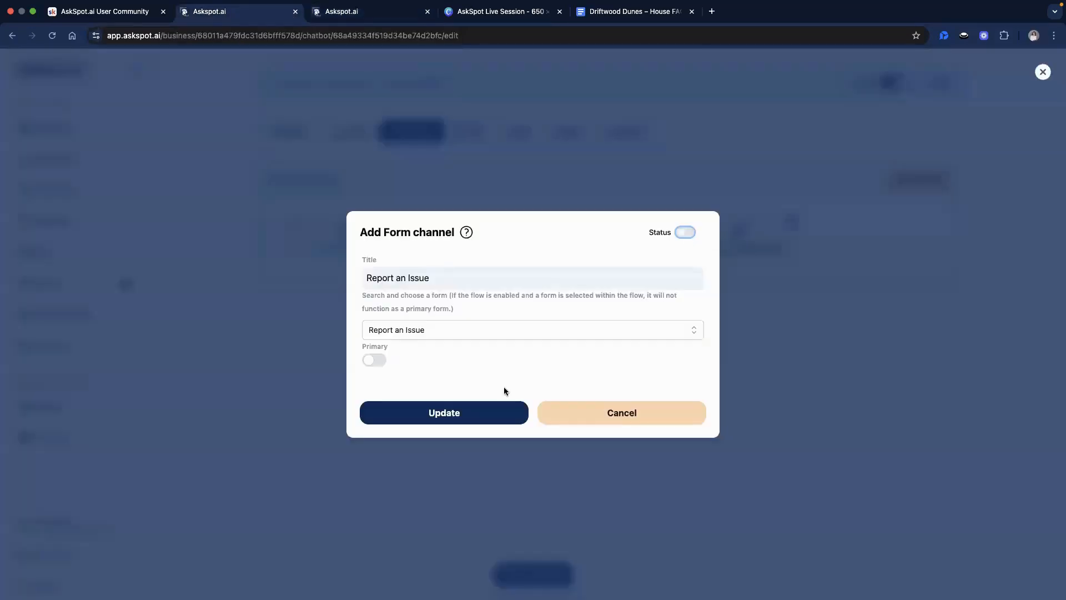
click(501, 408)
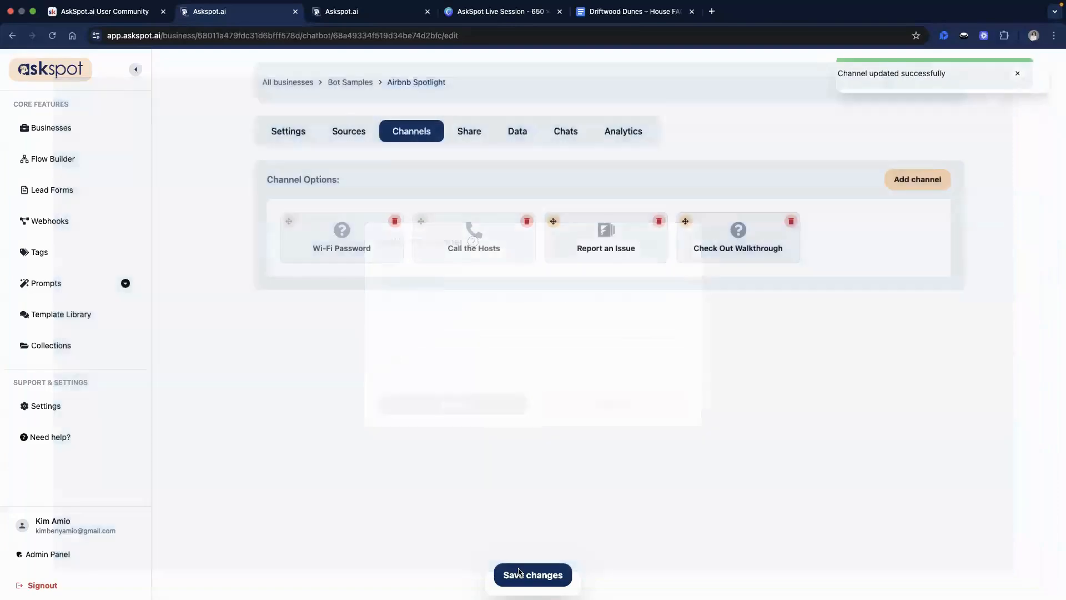
click(722, 244)
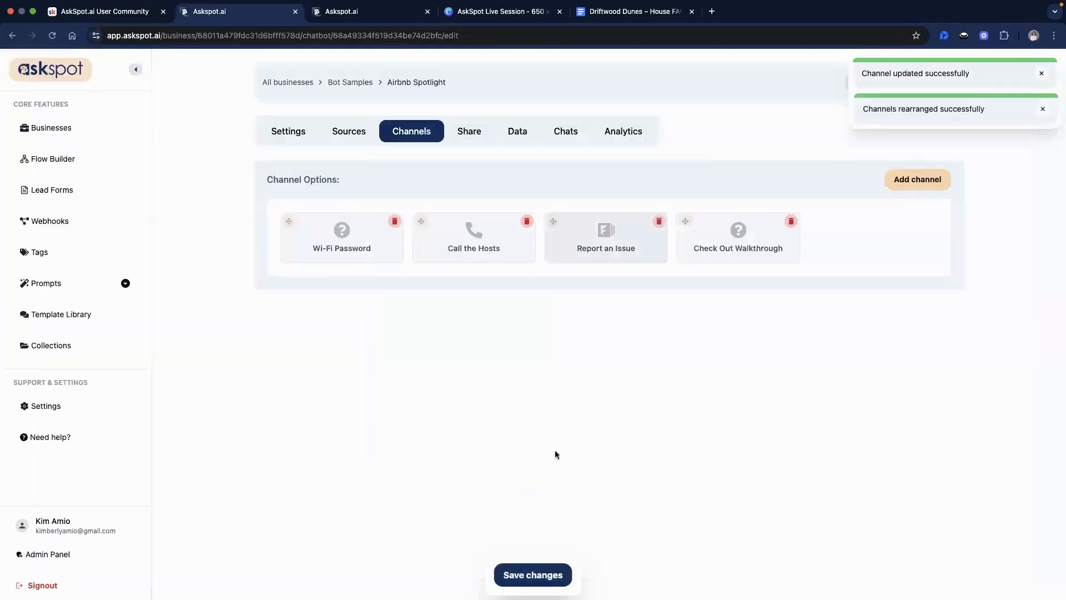
- Reload the live Spotlight preview to check the area above the message box, and return to the editor
key(ctrl+Tab)
key(super+r)
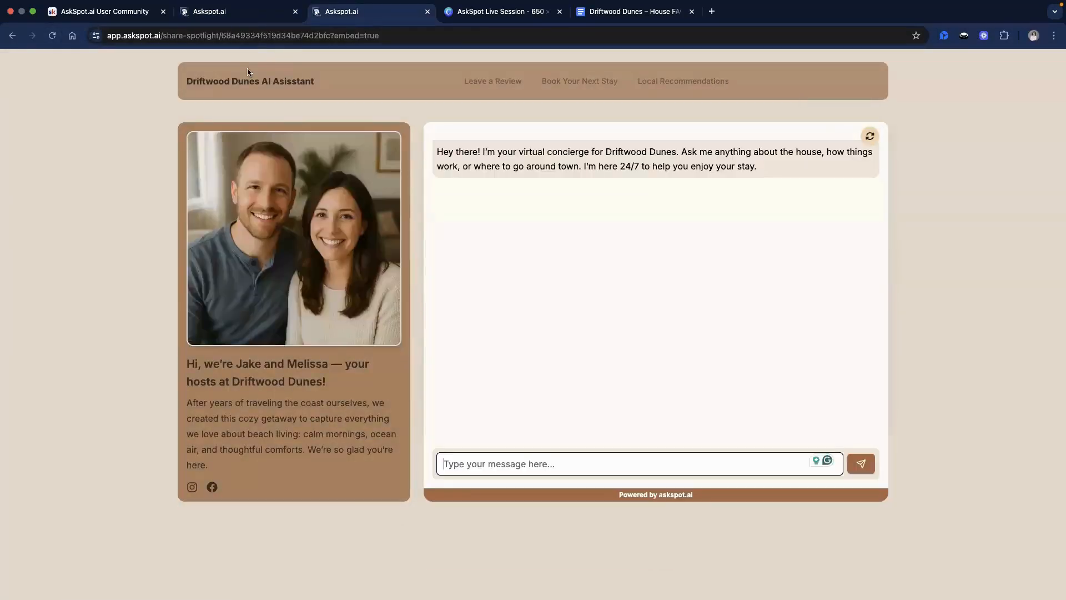
key(ctrl+shift+Tab)
- Attach the Wi-Fi Password, Call the Hosts, Report an Issue and Check Out Walkthrough channels to the chat's initial message
click(292, 133)
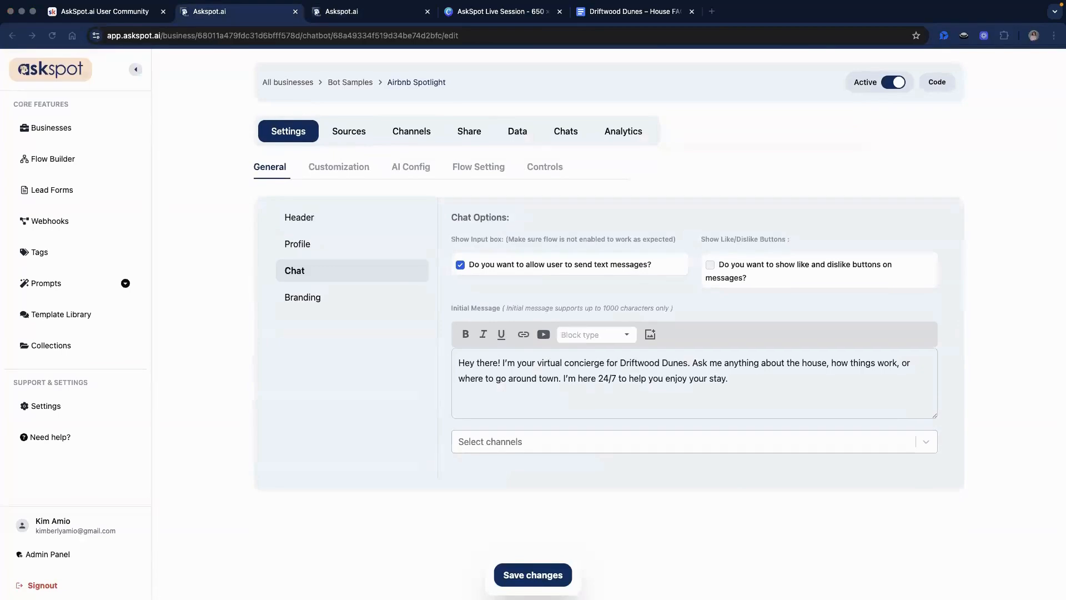
click(518, 442)
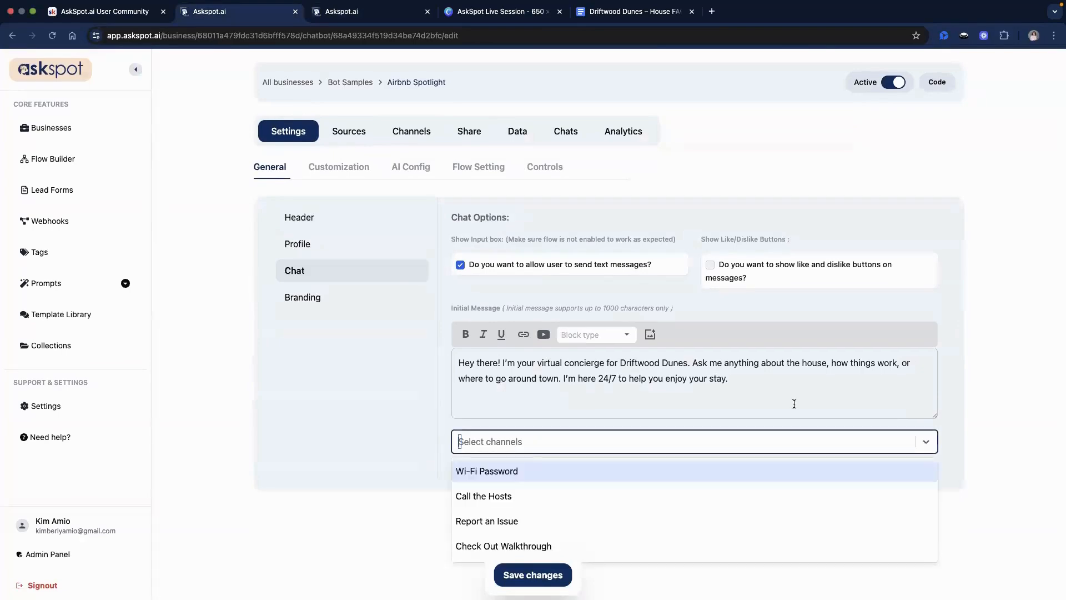
click(575, 473)
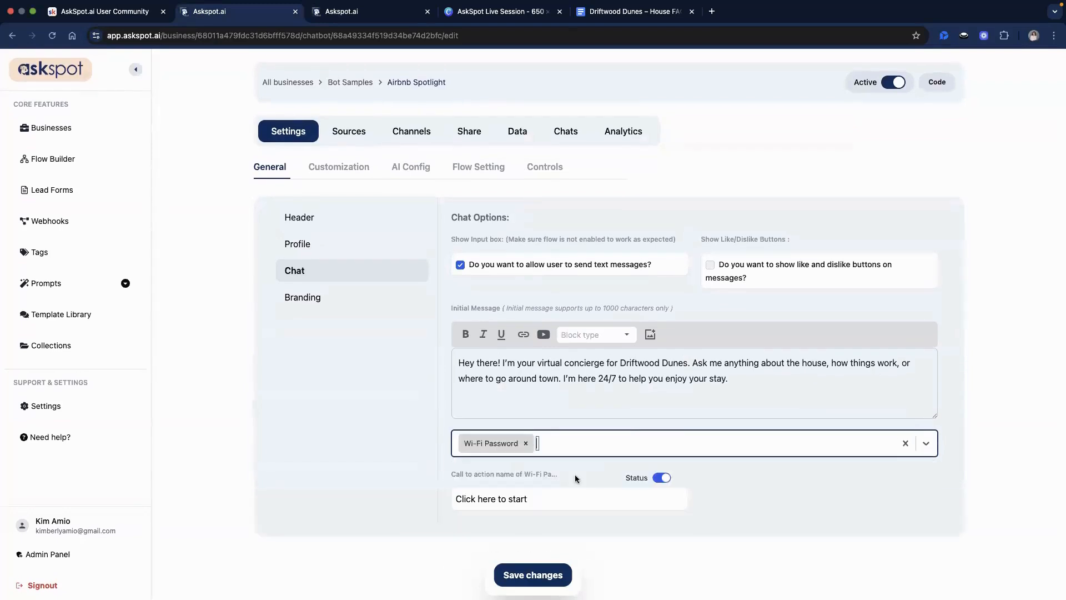
click(574, 451)
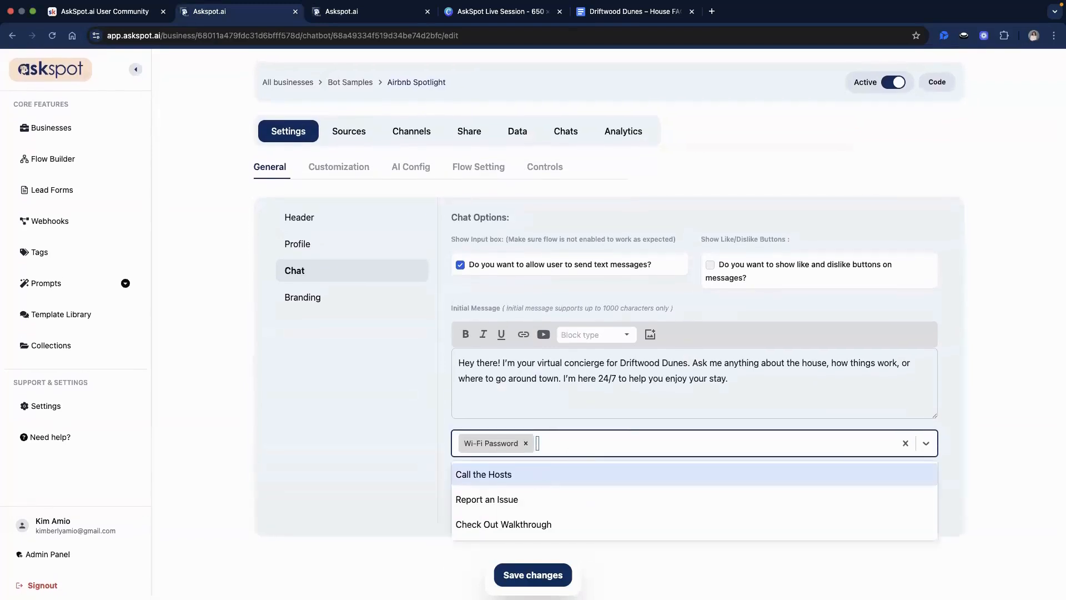
click(541, 472)
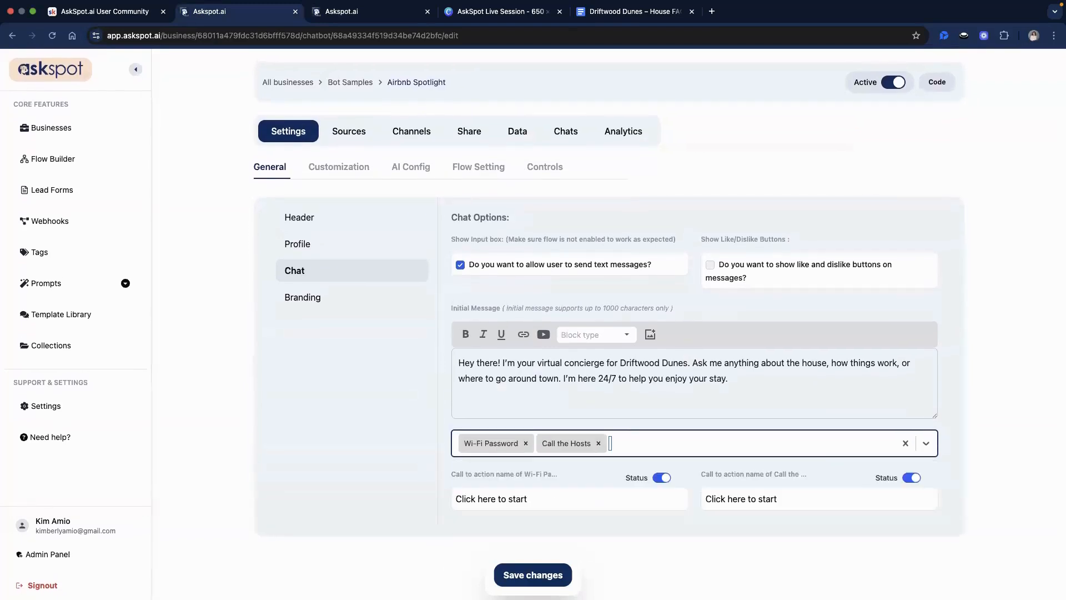
click(644, 450)
click(625, 474)
click(697, 442)
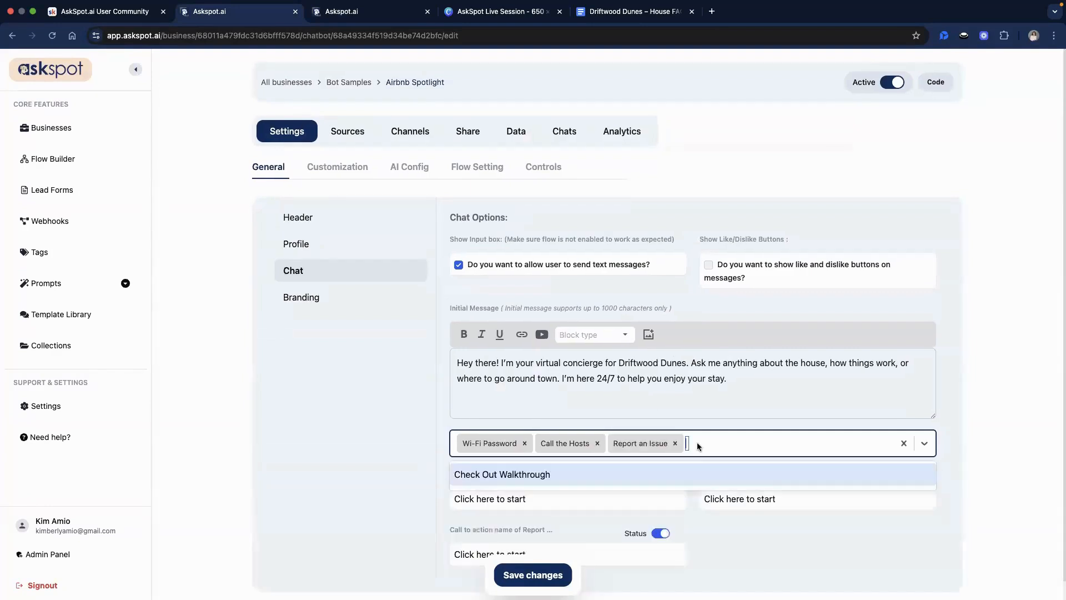
click(665, 472)
- Set the Wi-Fi Password channel's call to action name to "What's the WiFi password?"
scroll(665, 468, down, 1)
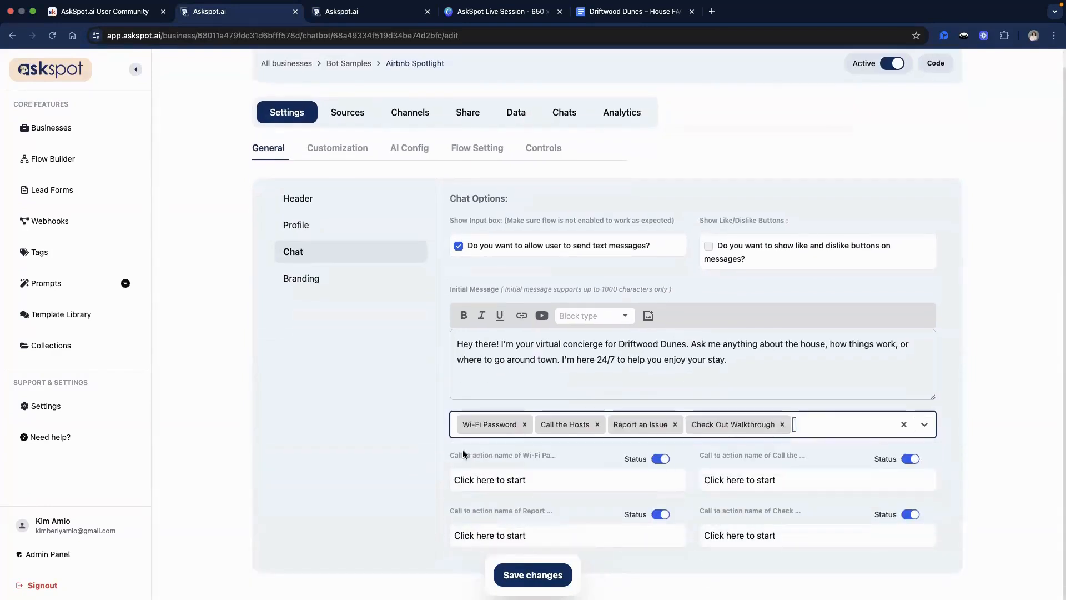
drag(463, 454, 544, 454)
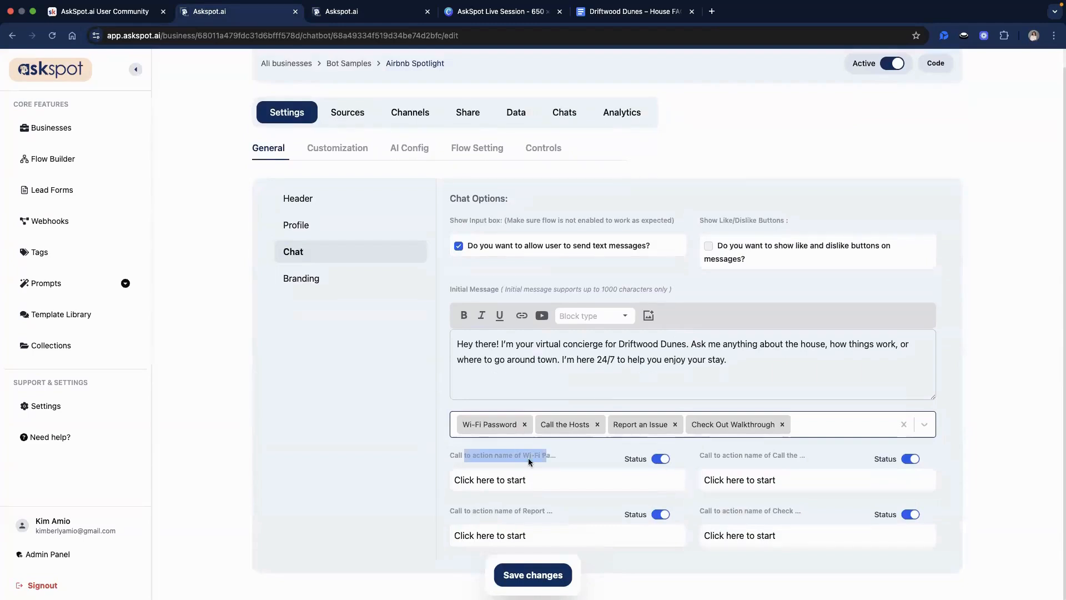
click(539, 481)
triple_click(540, 482)
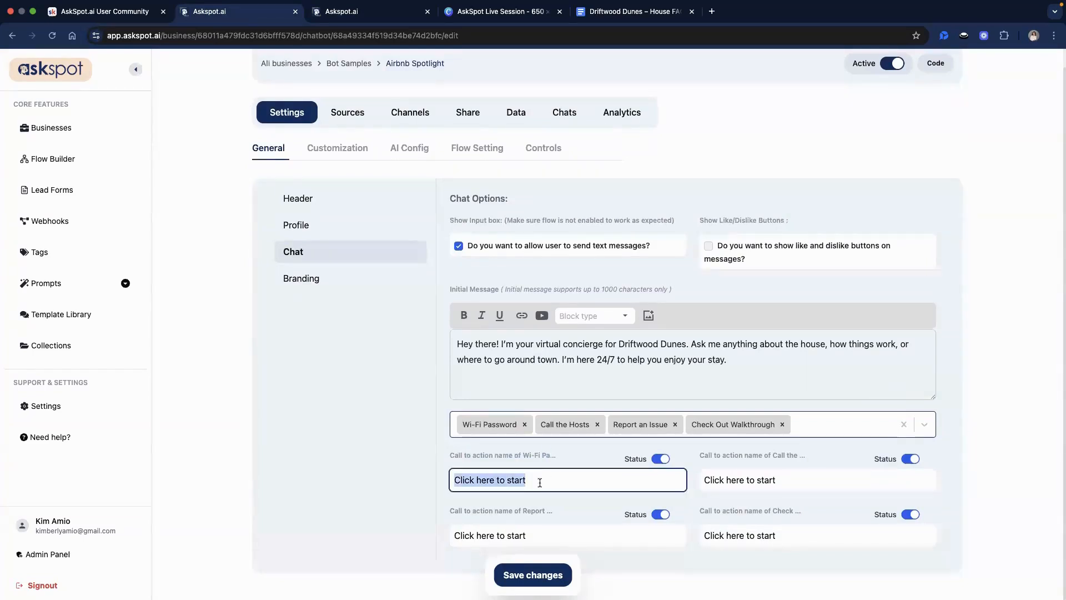
text(What)
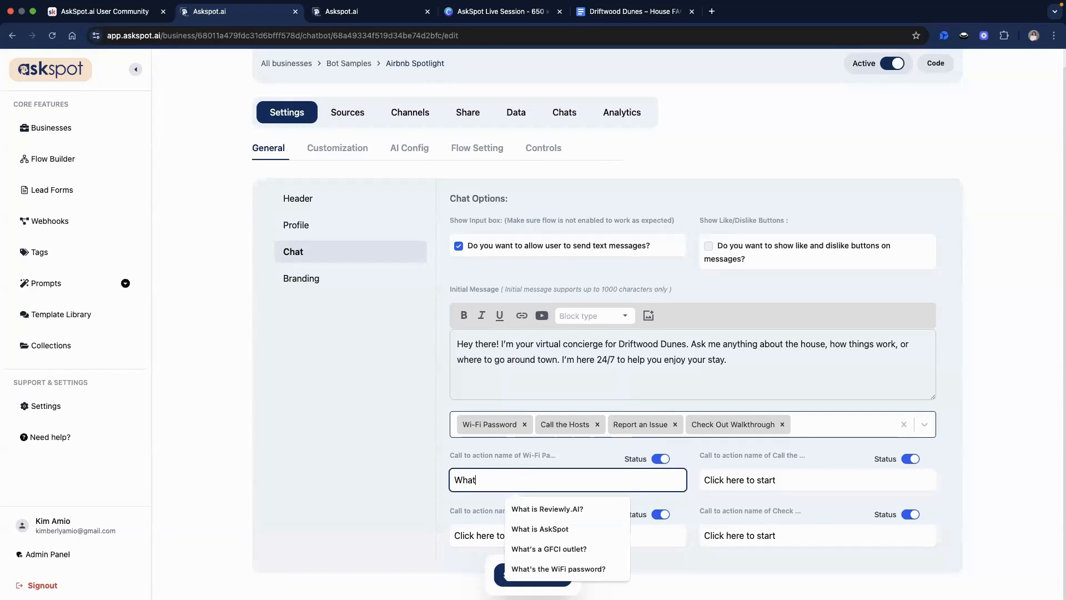
text('s te)
text(e)
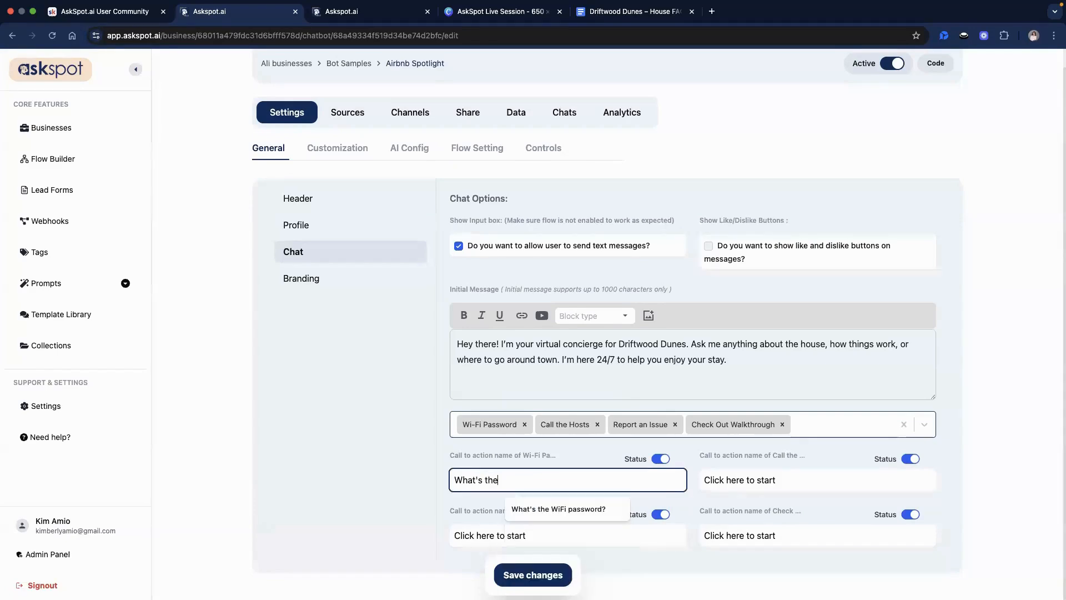
click(557, 507)
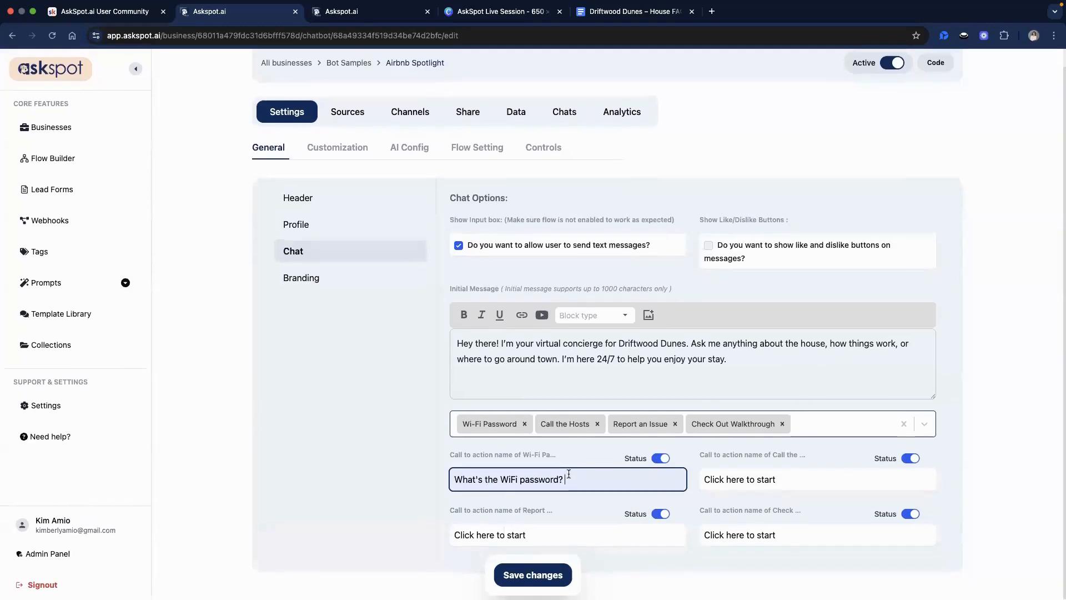
- Set the Report an Issue channel's call to action name to "Report an Issue to the Hosts"
click(569, 537)
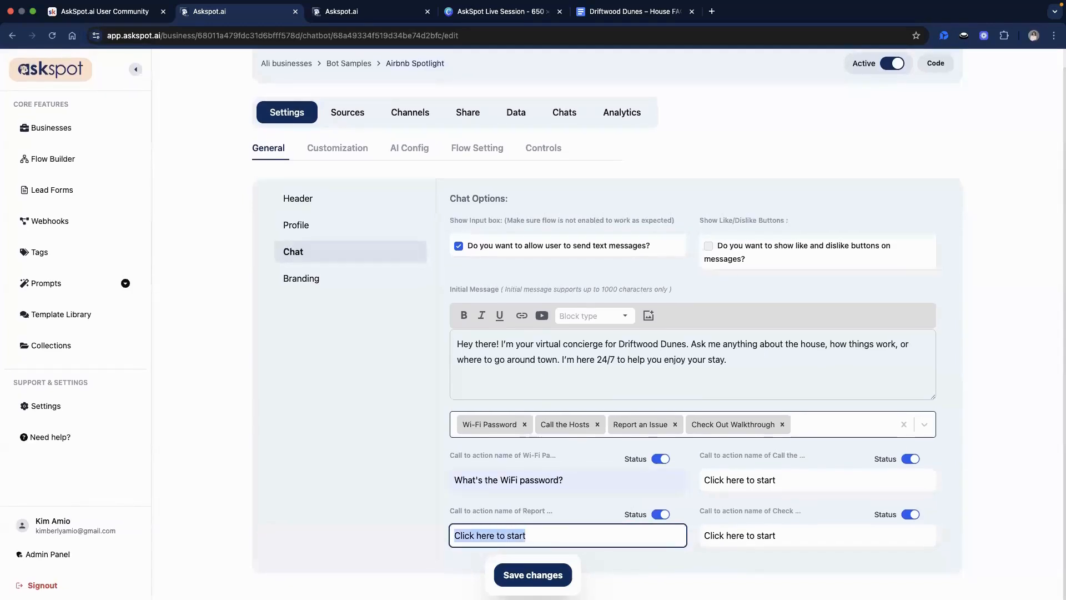
text(Repos)
key(BackSpace)
key(BackSpace)
key(BackSpace)
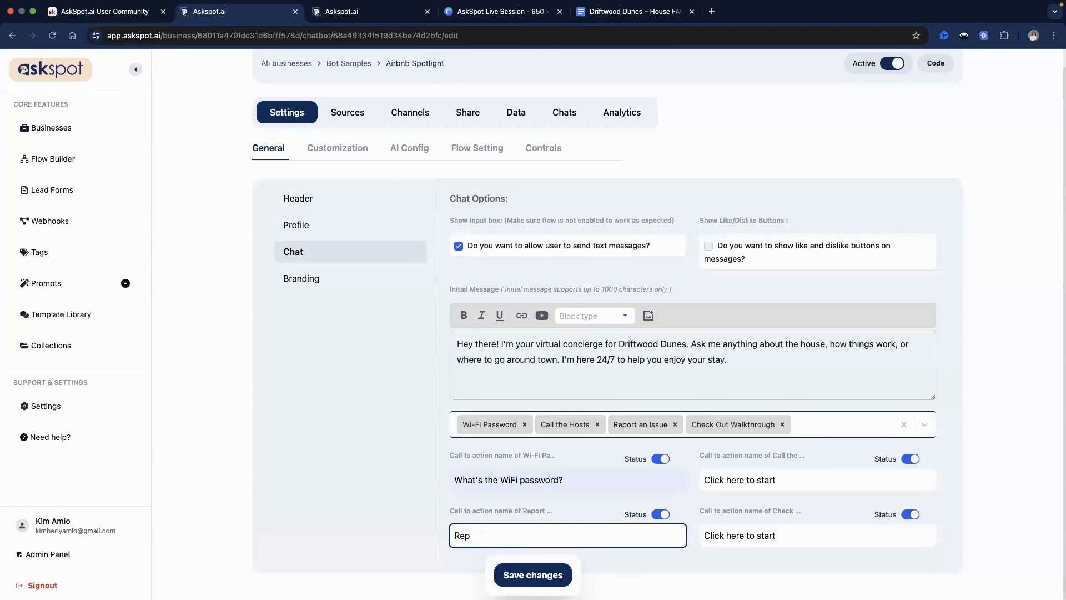
text(ort an Issue to the Hosts)
- Set the Call the Hosts channel's call to action name to "Call The Hosts"
click(758, 481)
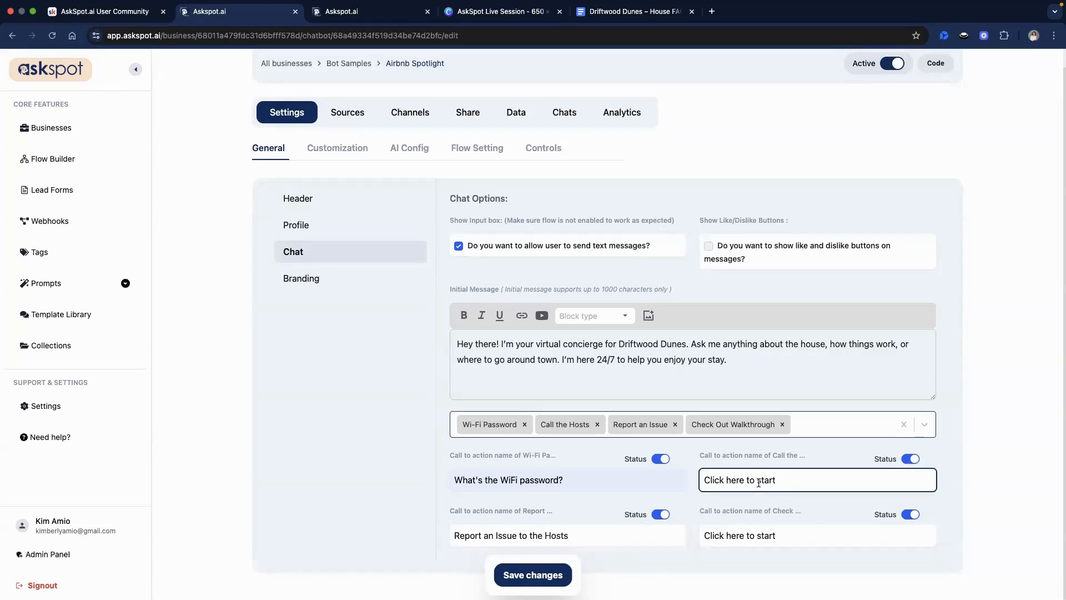
triple_click(758, 482)
key(BackSpace)
text(Ca)
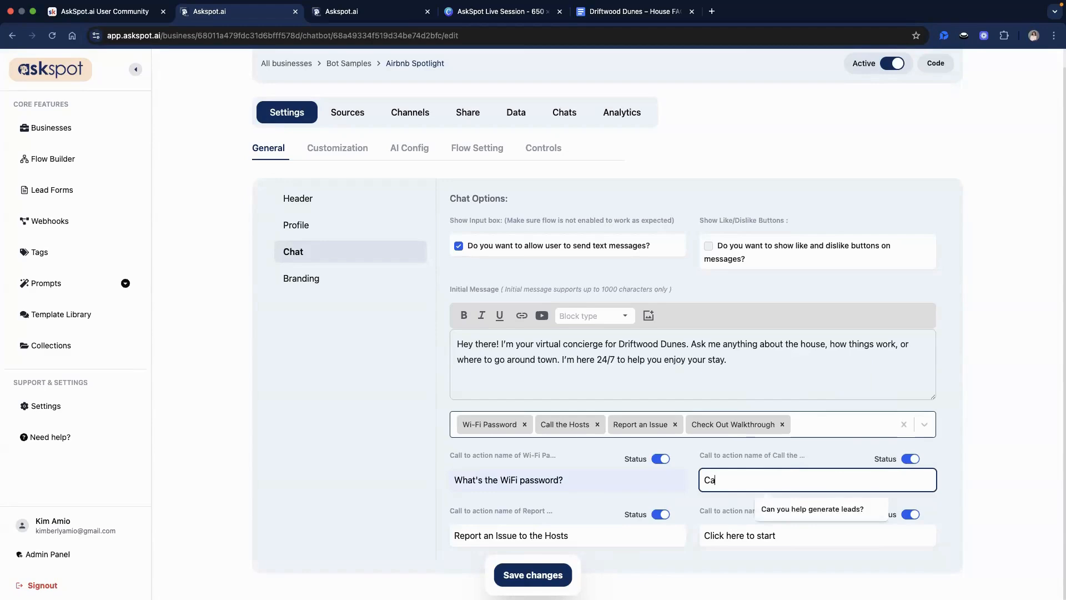
text(ll The Hosts)
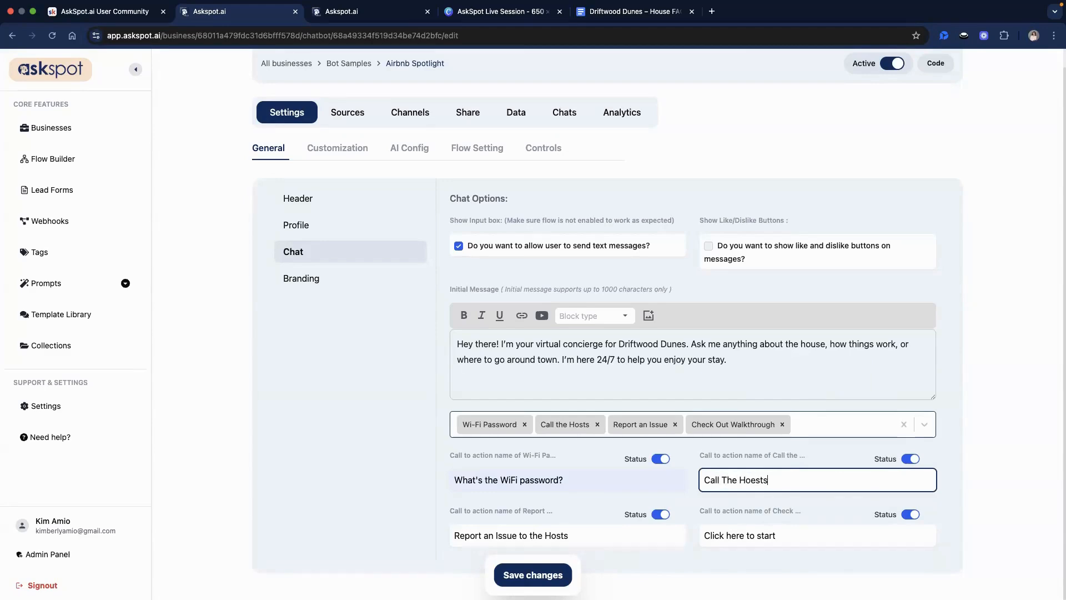
key(BackSpace)
key(BackSpace)
key(BackSpace)
text(sts)
- Set the Check Out Walkthrough channel's call to action name to "Check Out Walkthrough"
triple_click(791, 535)
text(Check Out)
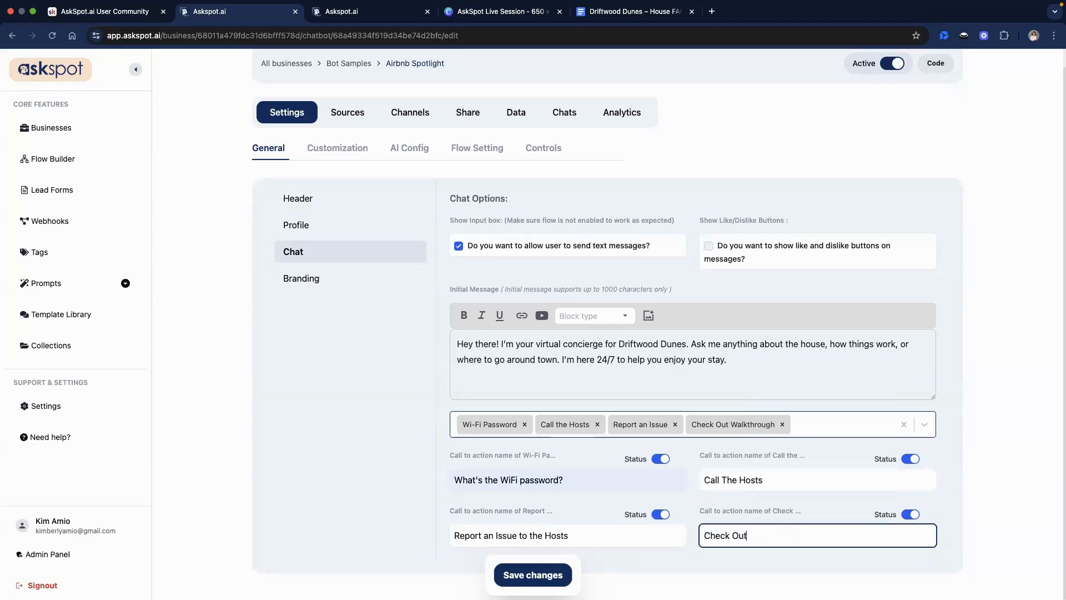
text( Walkthrough)
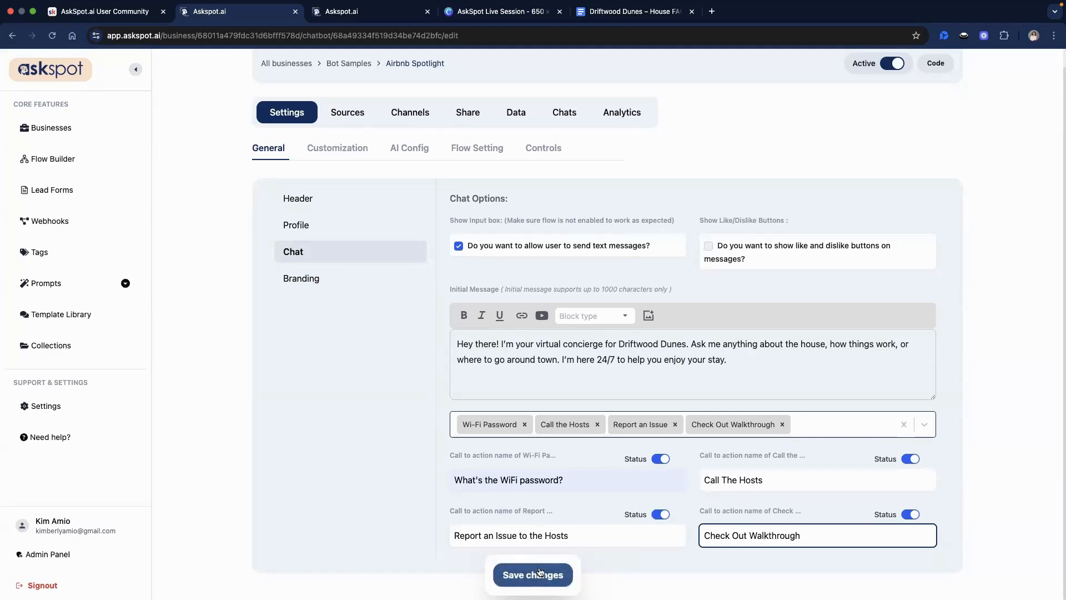
- Change the Report an Issue channel's call to action name to "Report an Issue Form" and save the chat settings
drag(519, 537, 613, 537)
text(Form)
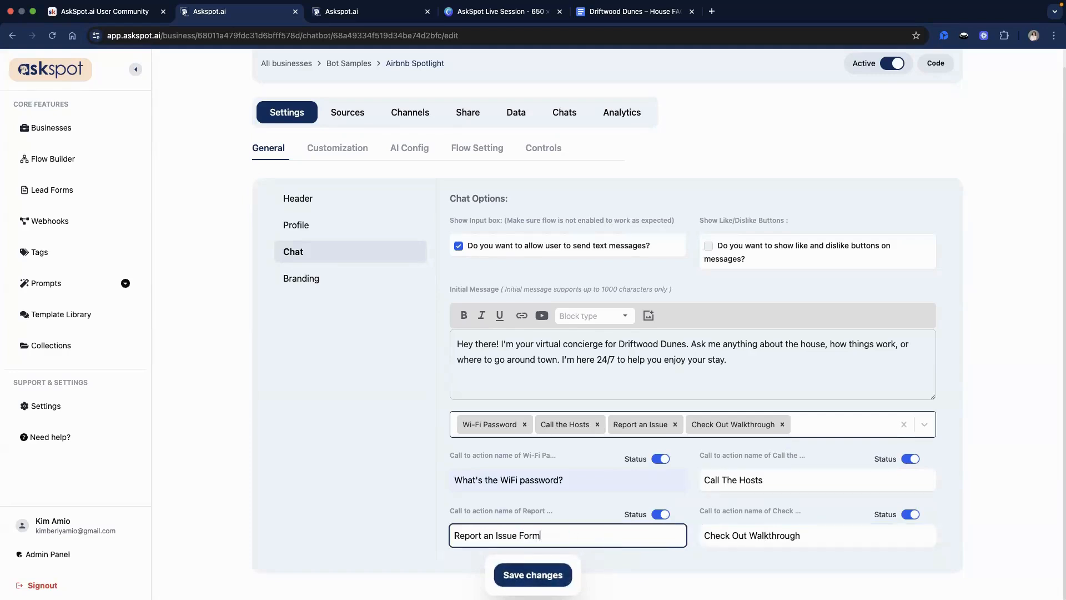
click(555, 569)
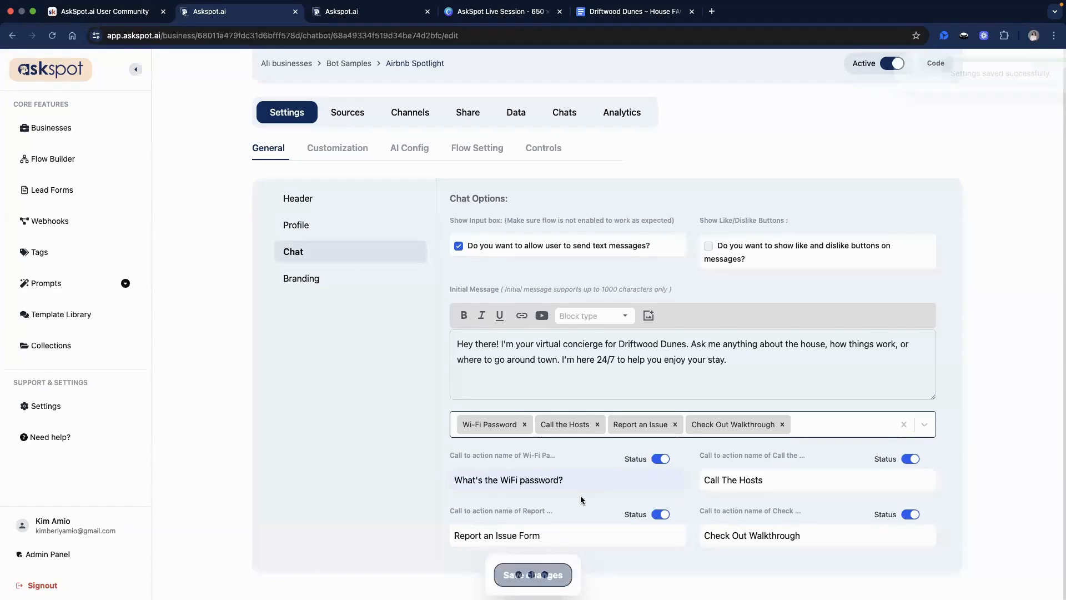
click(1041, 76)
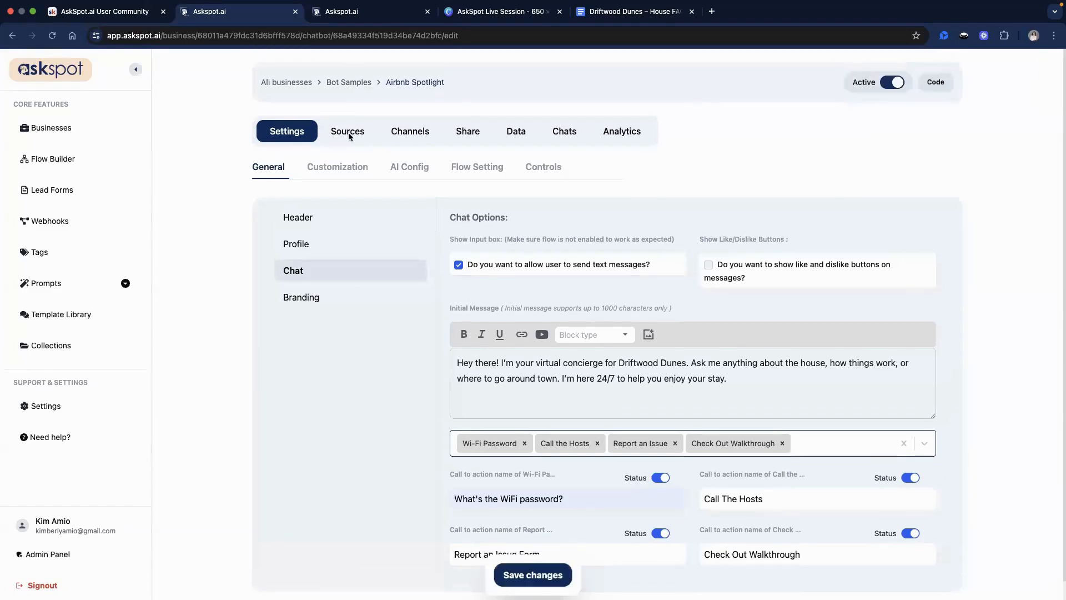
- Reload the live Spotlight preview to check the call to action buttons under the initial message
click(352, 15)
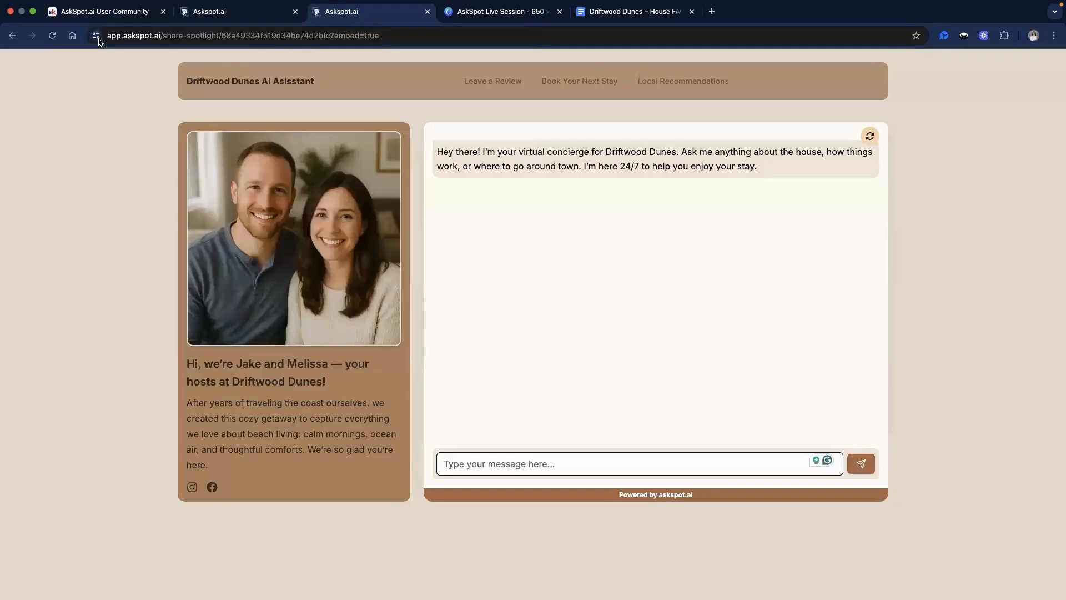
click(51, 40)
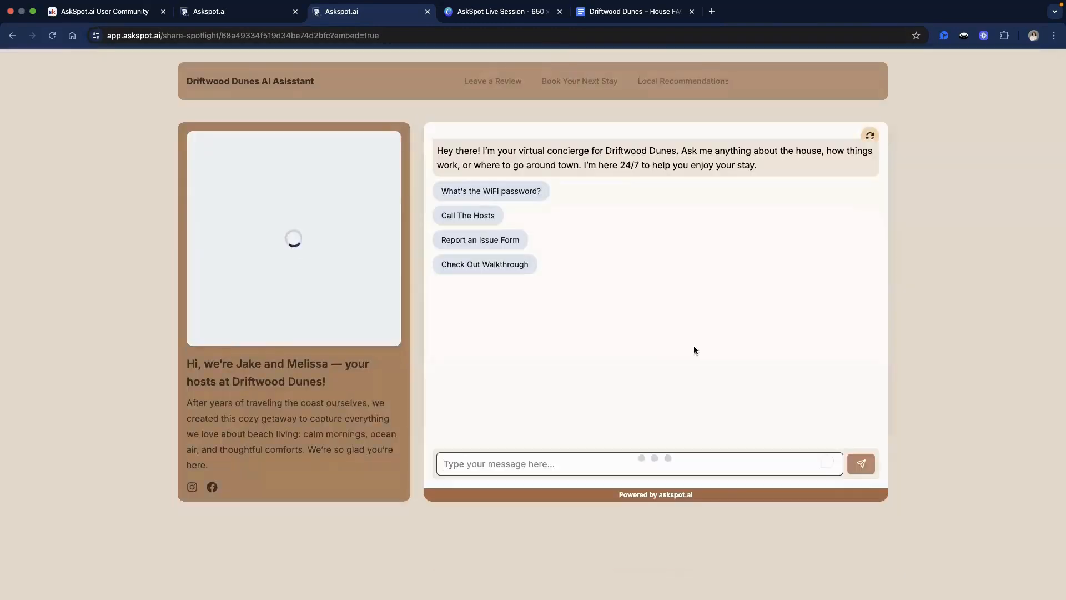
- Test the "What's the WiFi password?" call to action in the live Spotlight, then reset the chat and reload the preview
click(520, 191)
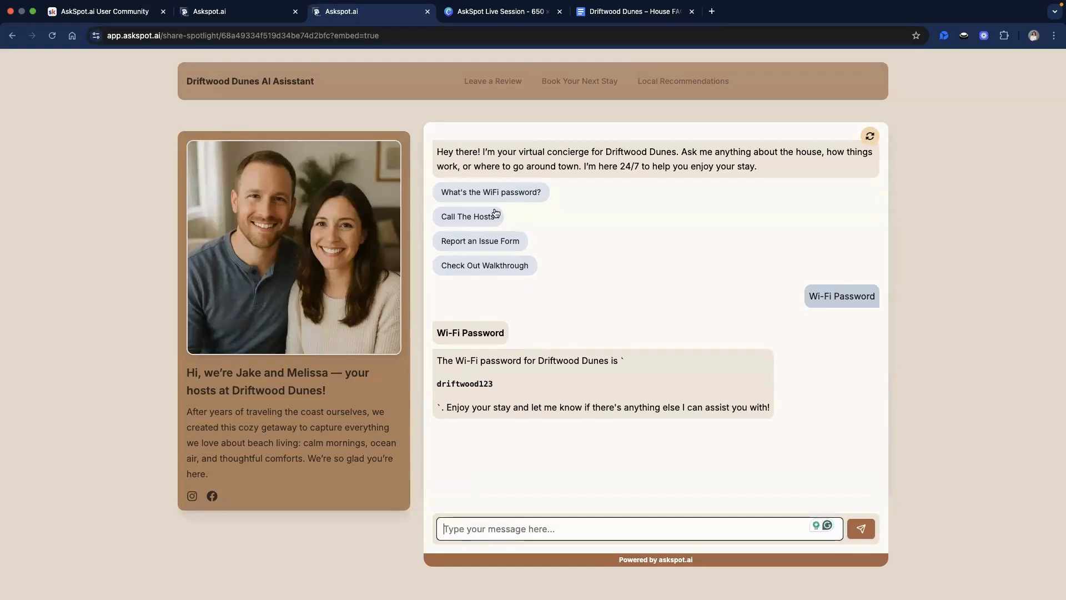
click(484, 247)
click(869, 137)
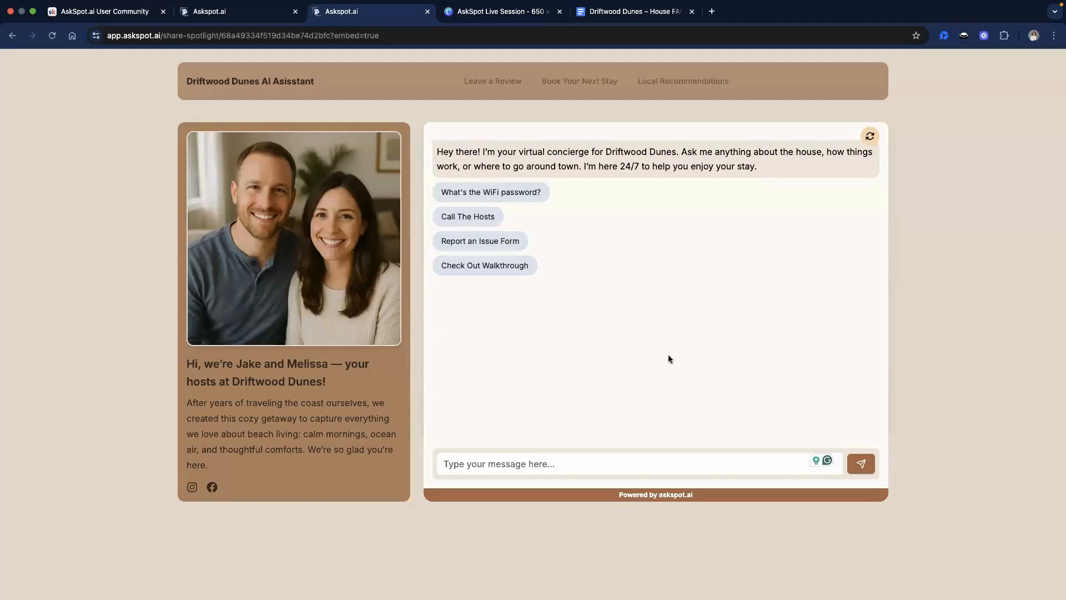
click(53, 36)
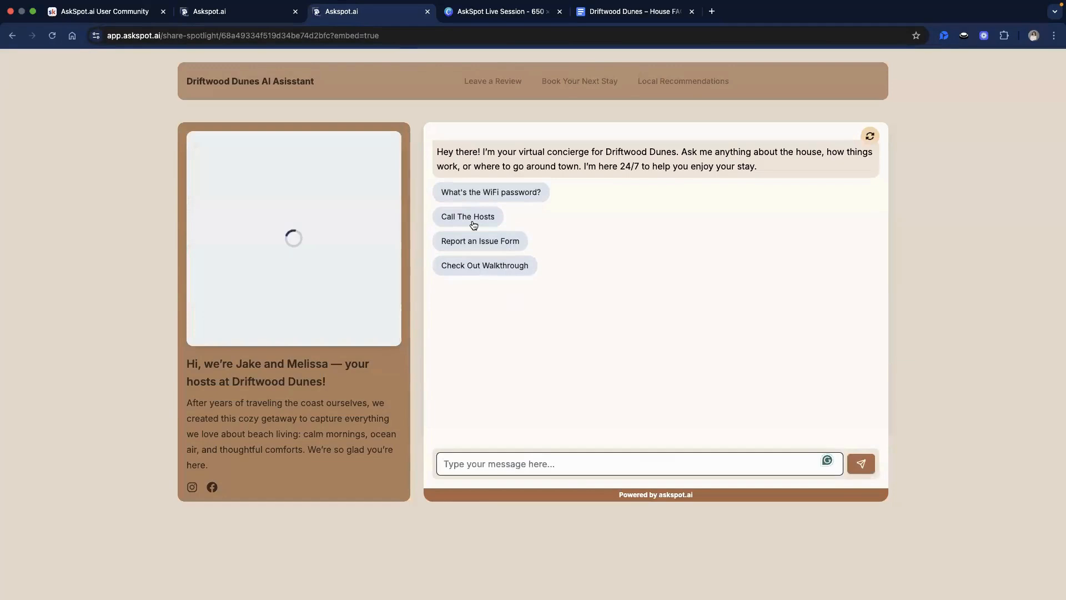
- Test the "Report an Issue Form" call to action by opening its form, reviewing the fields and closing it unsubmitted
click(489, 241)
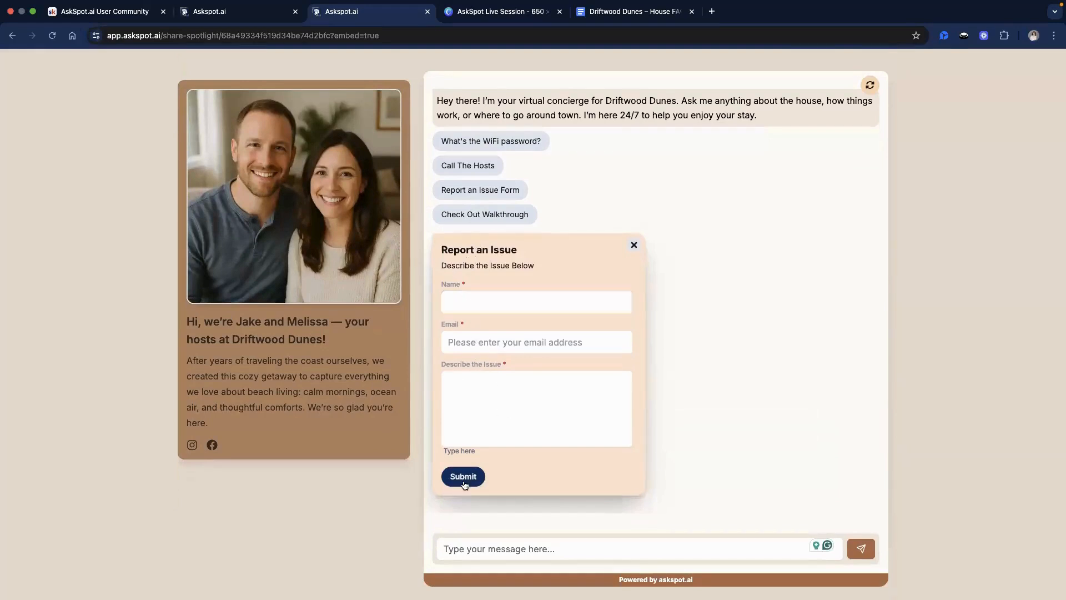
scroll(485, 455, up, 2)
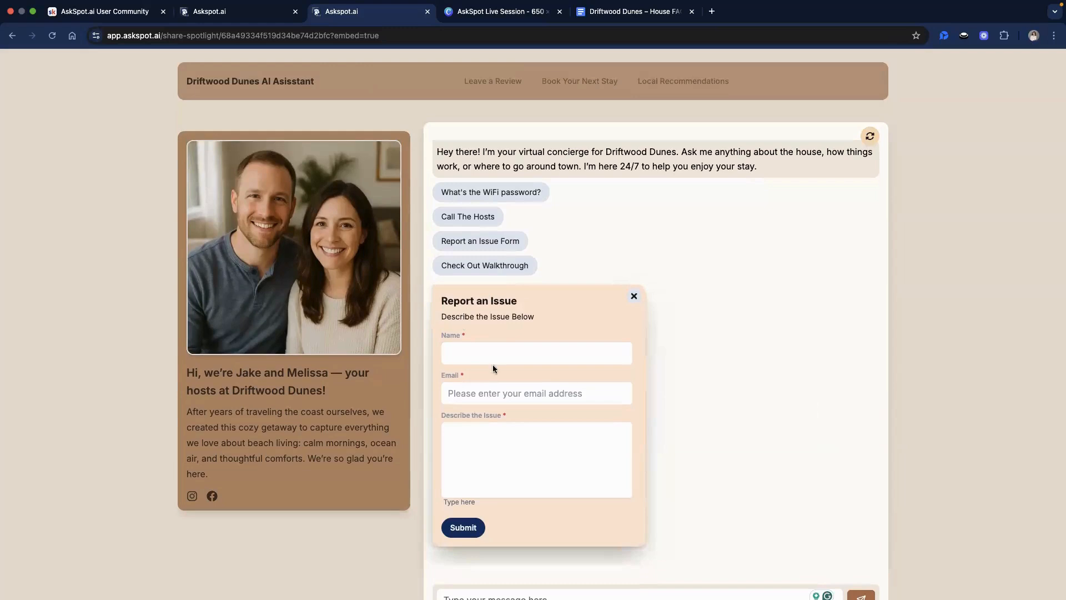
click(633, 294)
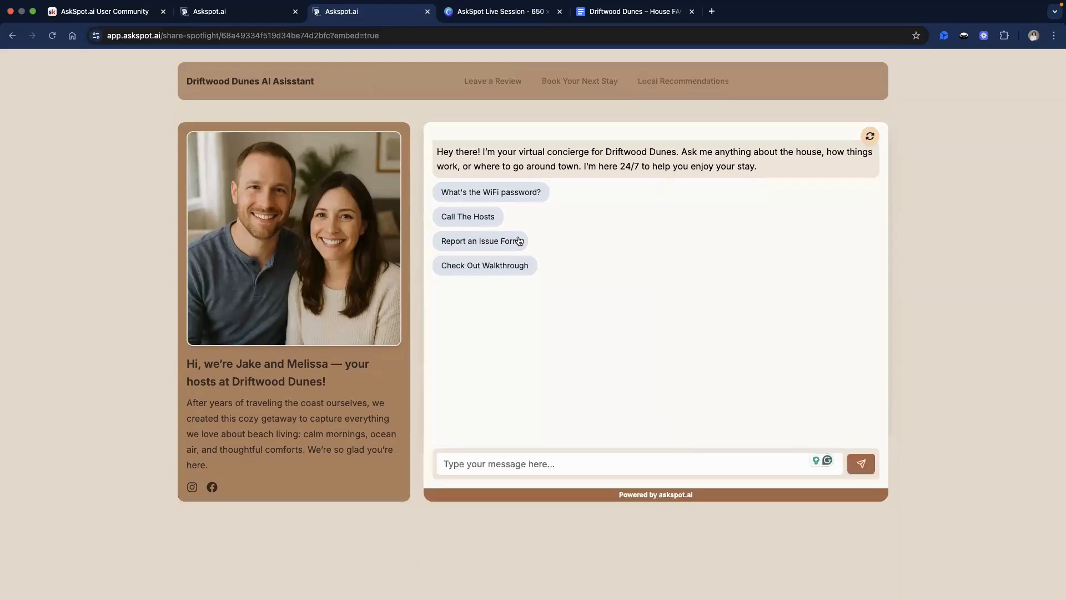
- Test the "Check Out Walkthrough" call to action, read through the check-out instructions and reset the conversation
click(520, 270)
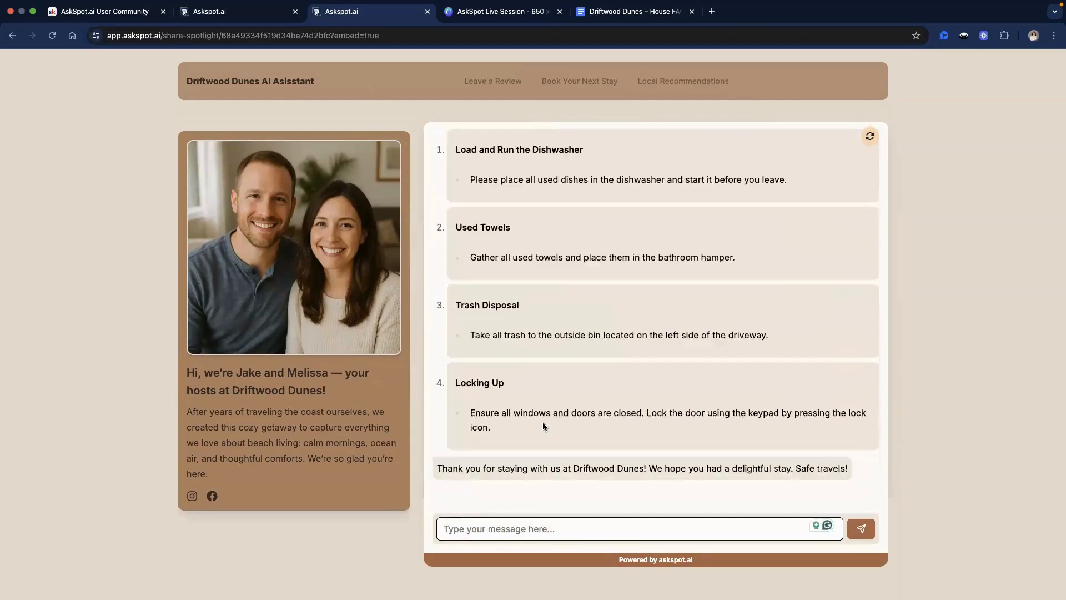
scroll(804, 277, up, 6)
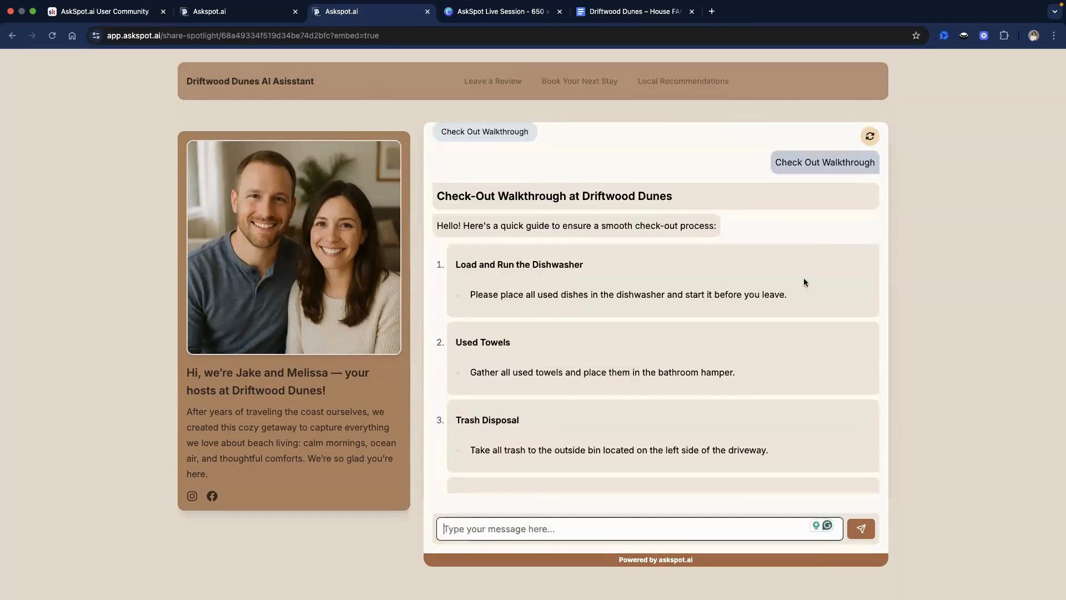
click(869, 136)
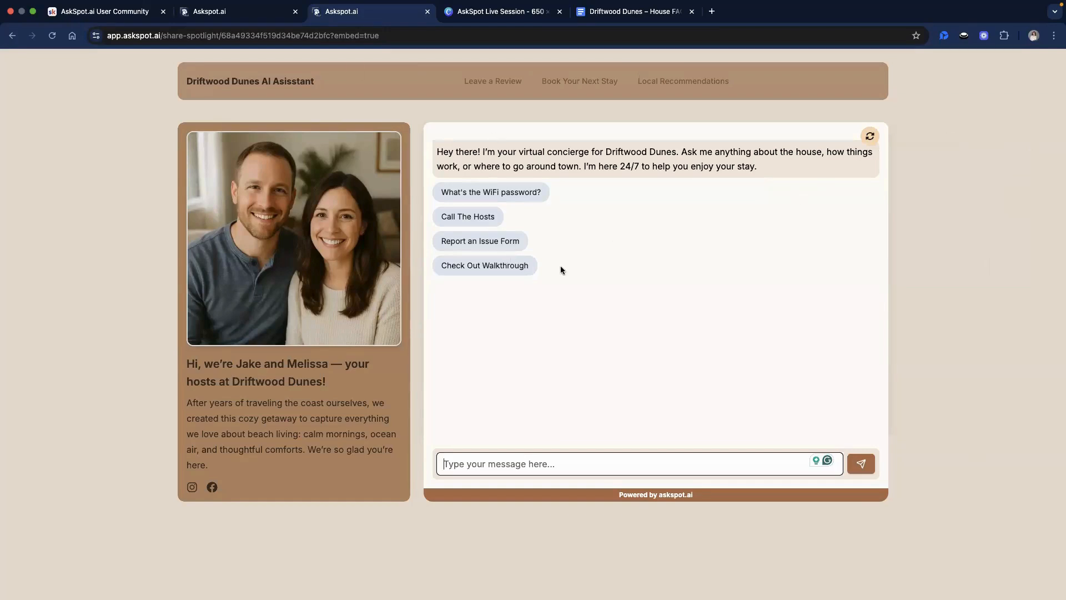
- Return to the Airbnb Spotlight's editor and open its knowledge sources
click(271, 15)
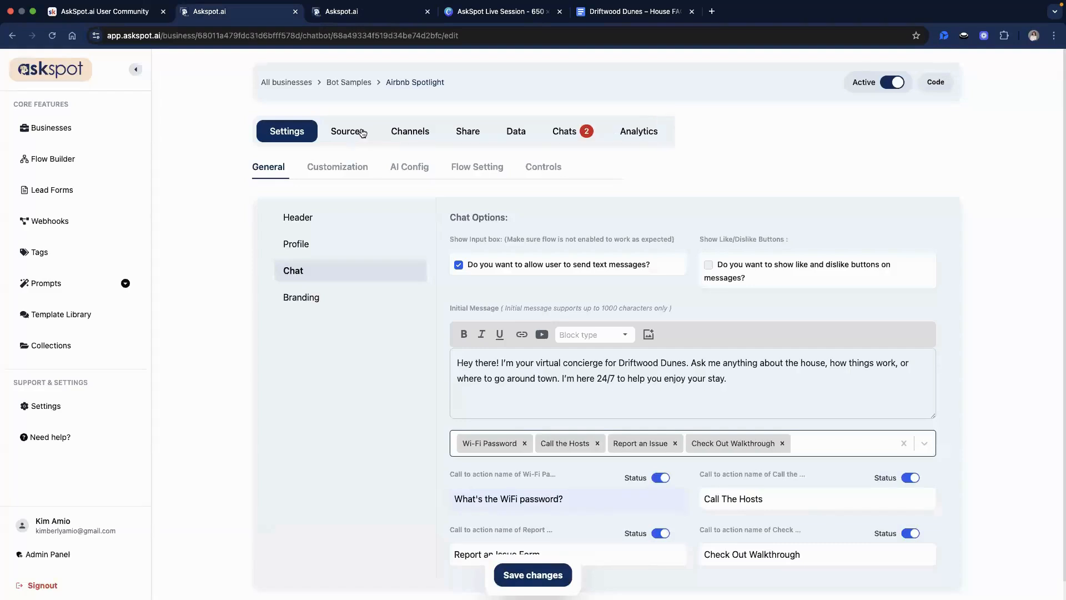
click(361, 132)
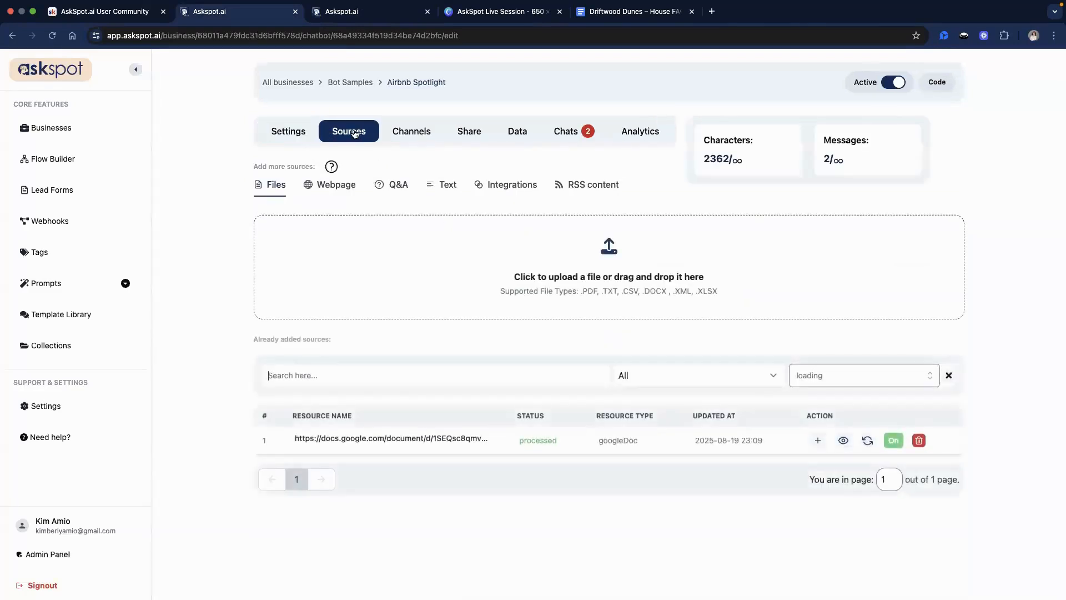
drag(354, 133, 368, 172)
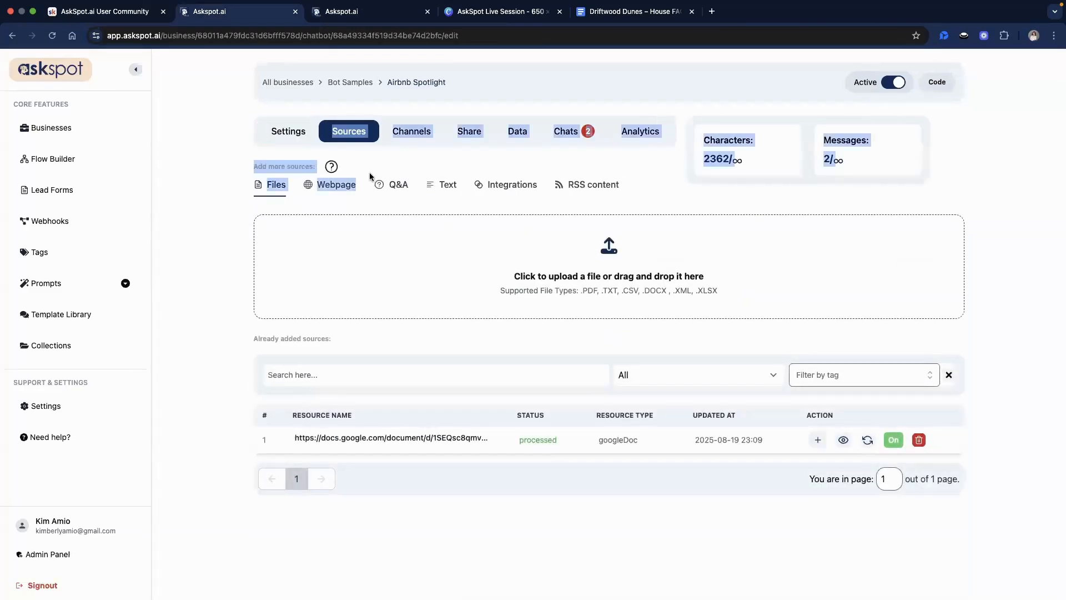
click(368, 172)
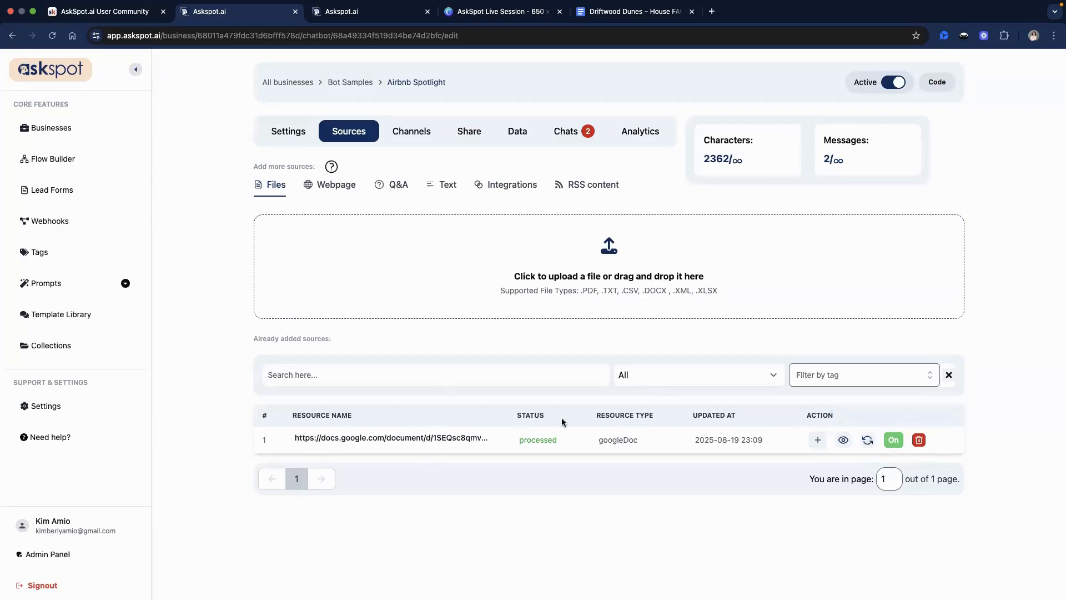
- Examine the added Google Doc source's resource name, resource type and available update actions
double_click(399, 435)
triple_click(398, 435)
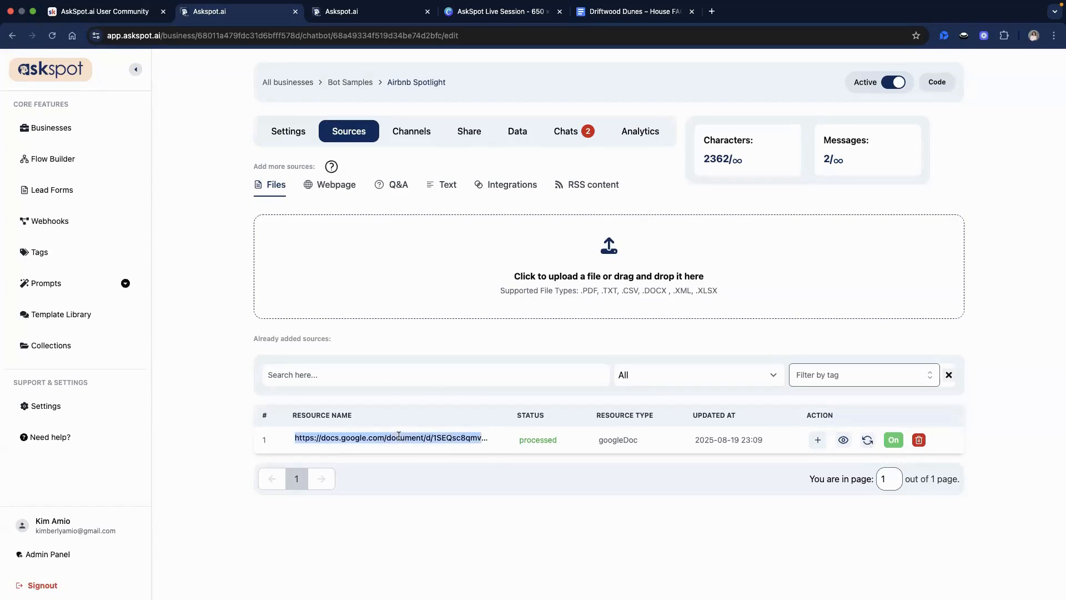
double_click(399, 435)
click(399, 435)
triple_click(399, 436)
click(720, 474)
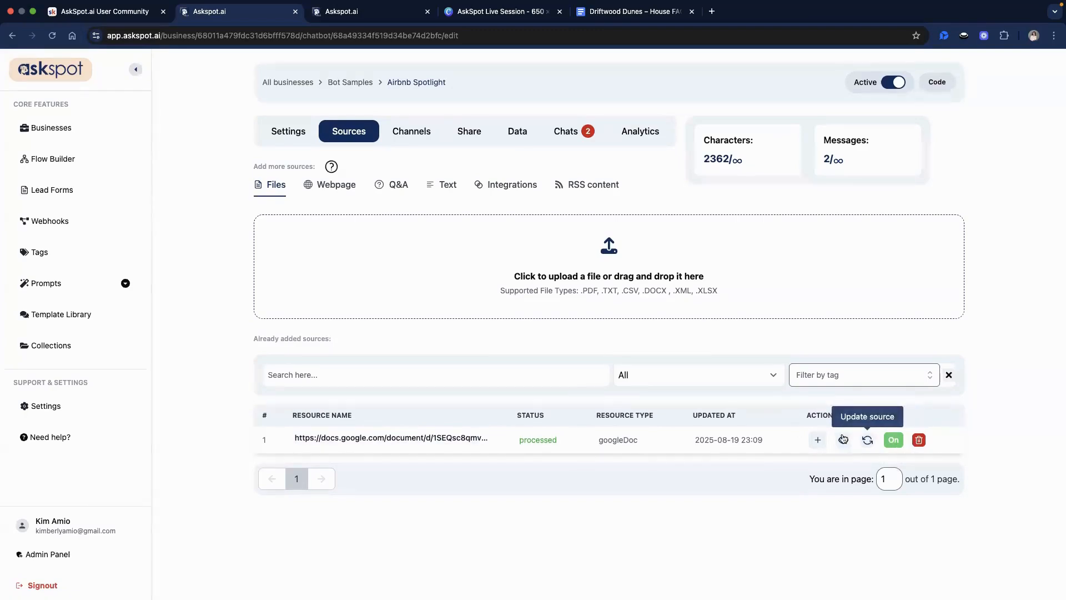
double_click(616, 441)
click(638, 418)
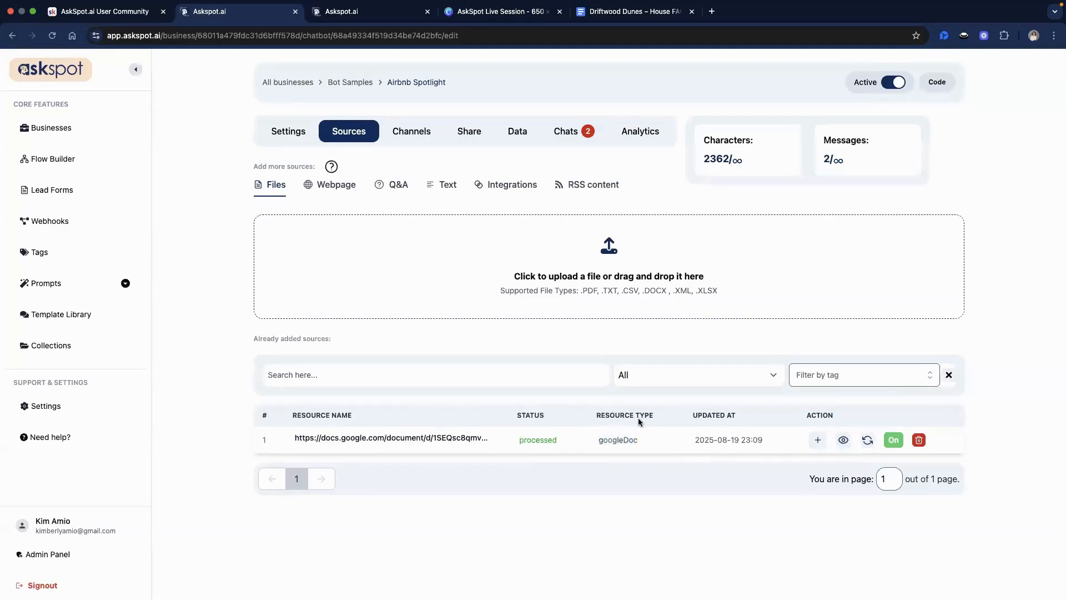
drag(597, 415, 637, 440)
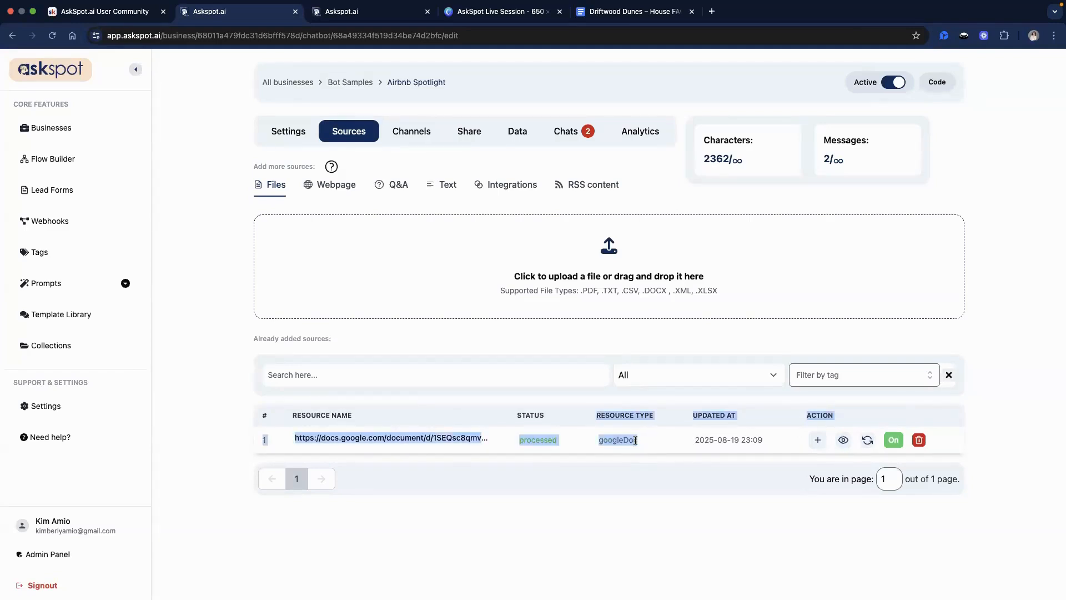
click(637, 440)
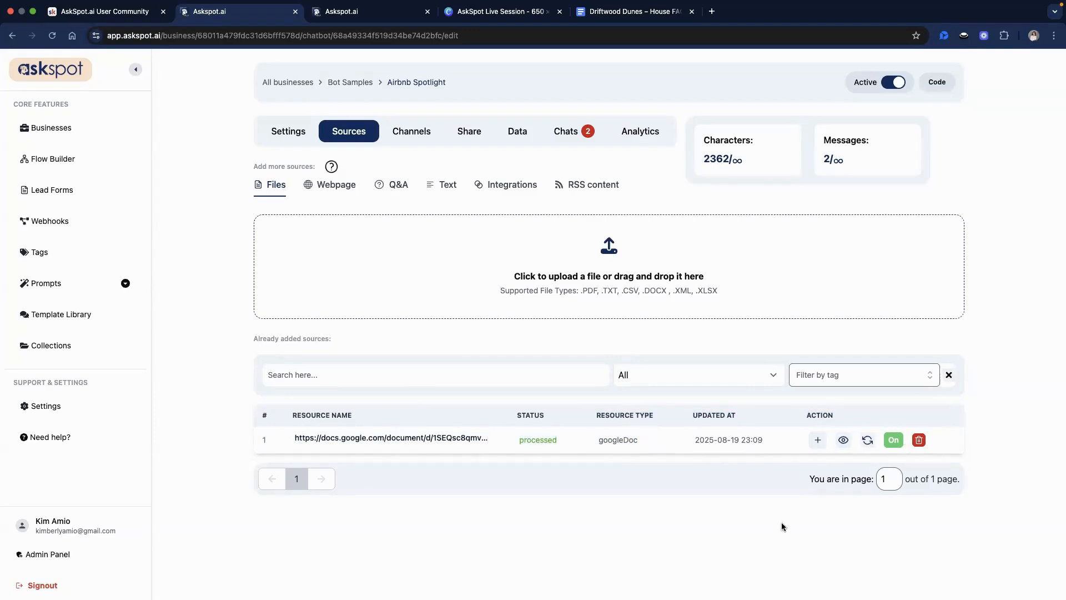
scroll(783, 527, up, 1)
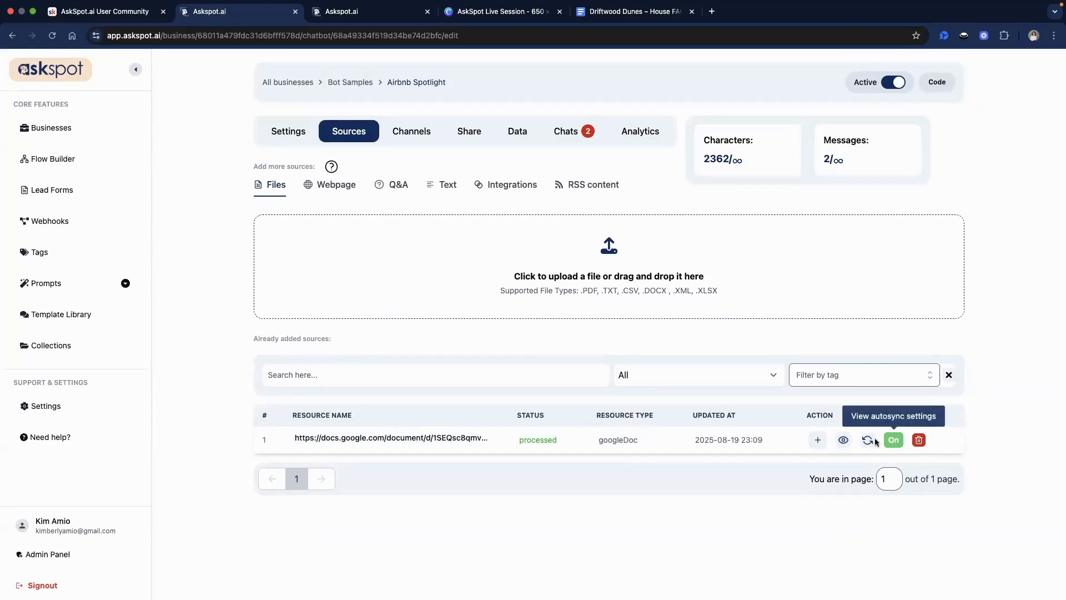
- Review the Integrations, Webpage and RSS content options for adding more sources
click(505, 185)
click(528, 262)
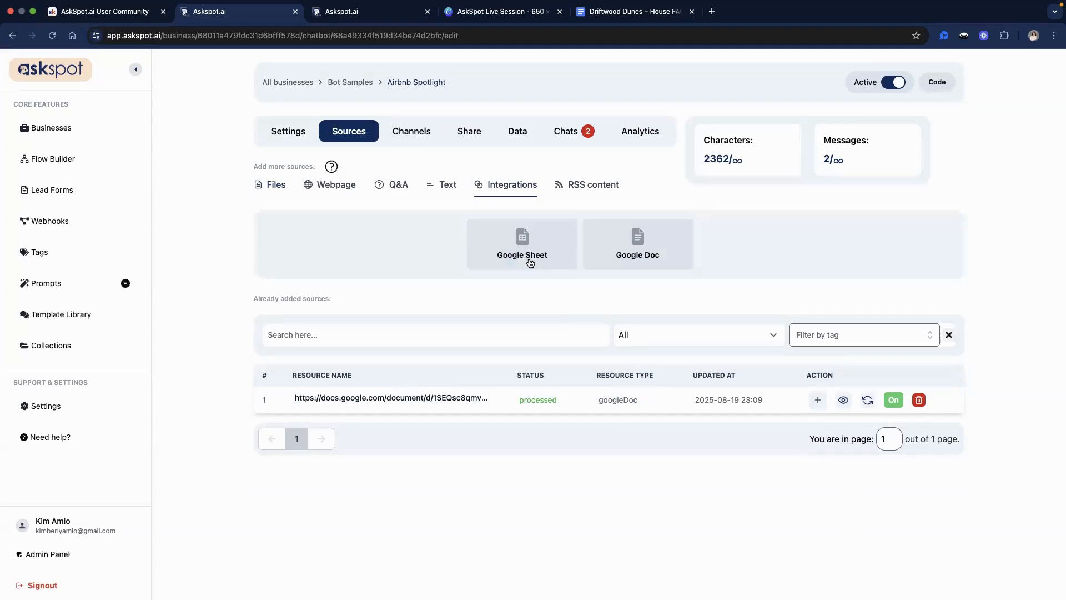
click(335, 186)
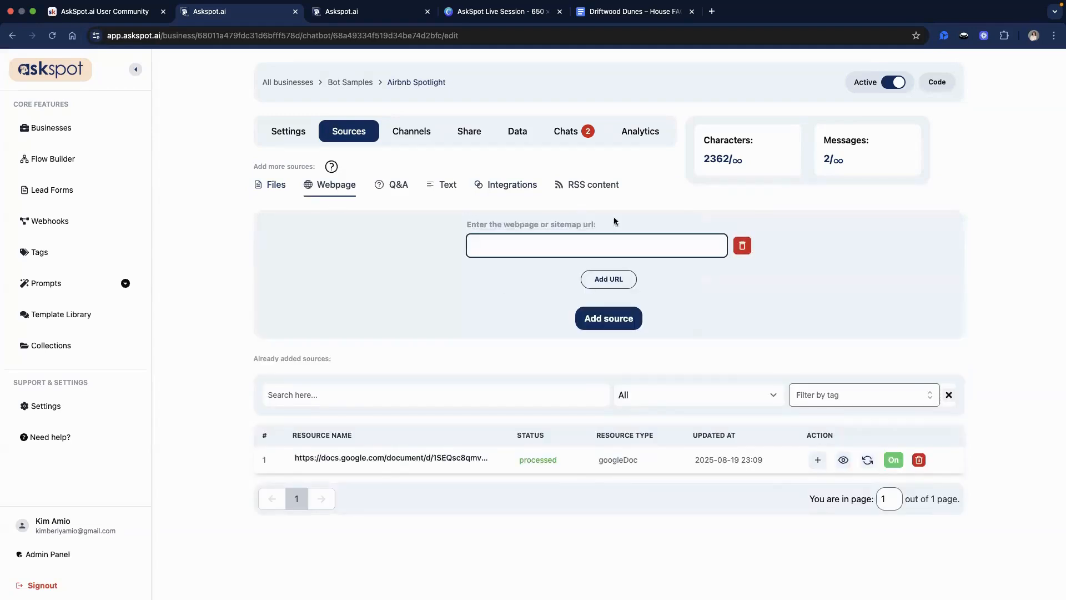
click(587, 184)
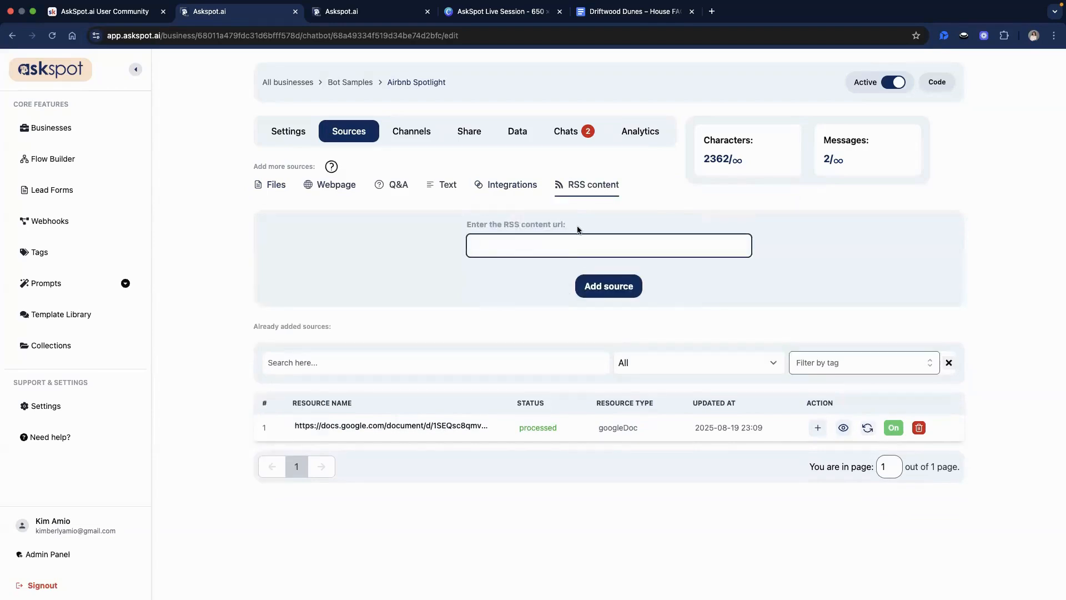
click(334, 189)
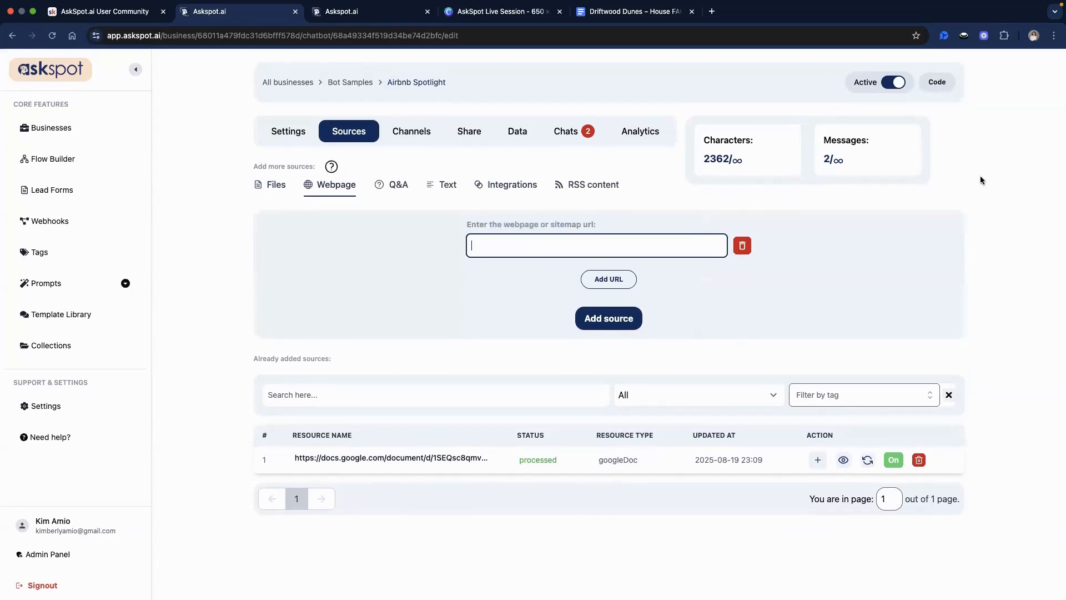
- Check which tags can be assigned to the Google Doc source, then cancel without adding one
click(813, 461)
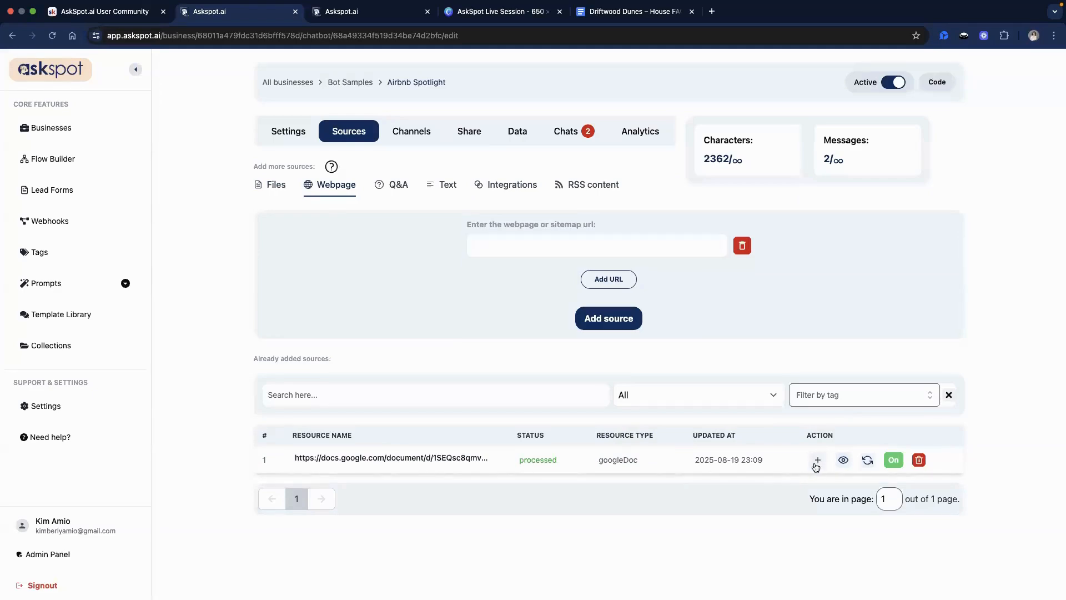
click(817, 460)
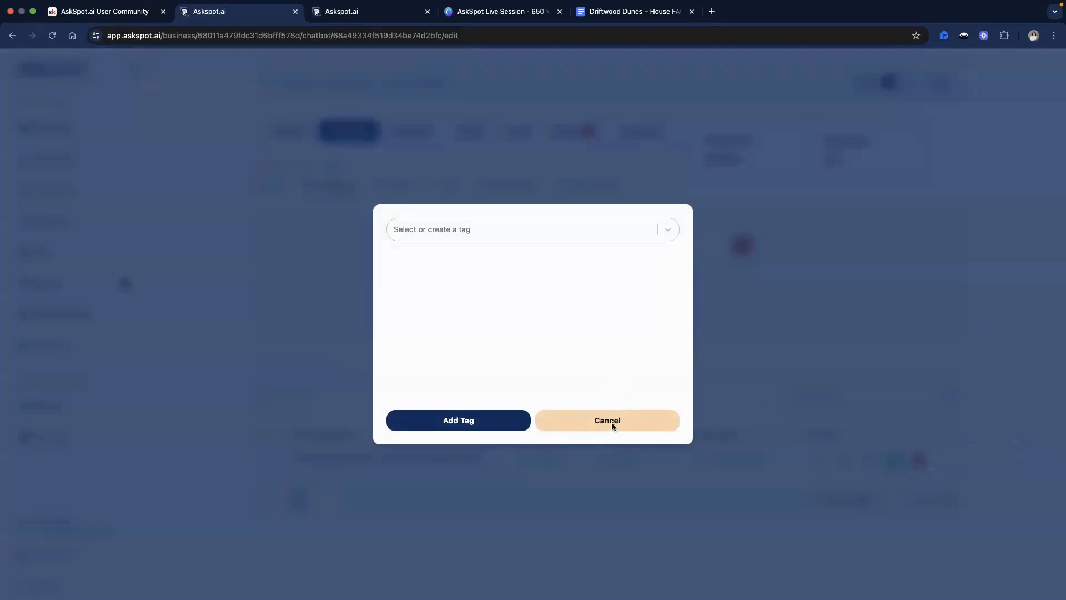
click(612, 229)
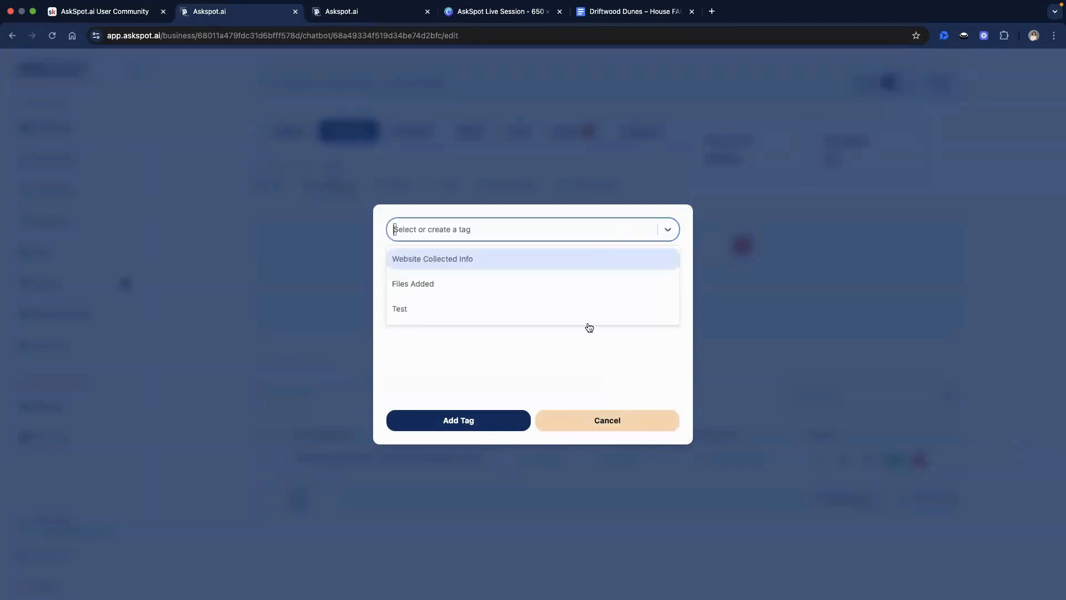
click(601, 422)
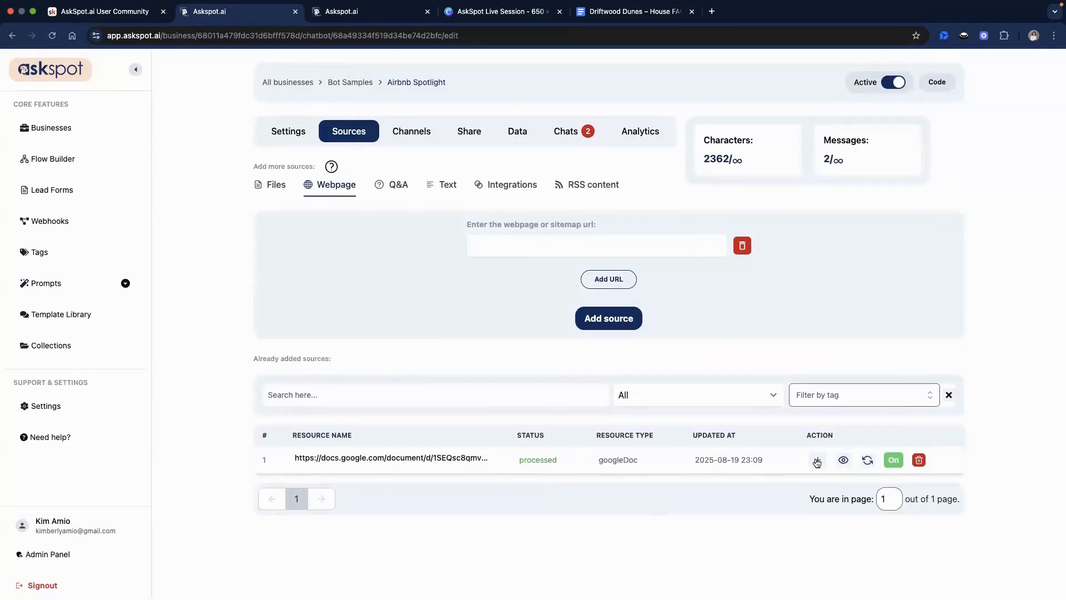
- Visit the Tags page, then open the Bot Samples business and check the Airbnb Spotlight's management options
click(82, 257)
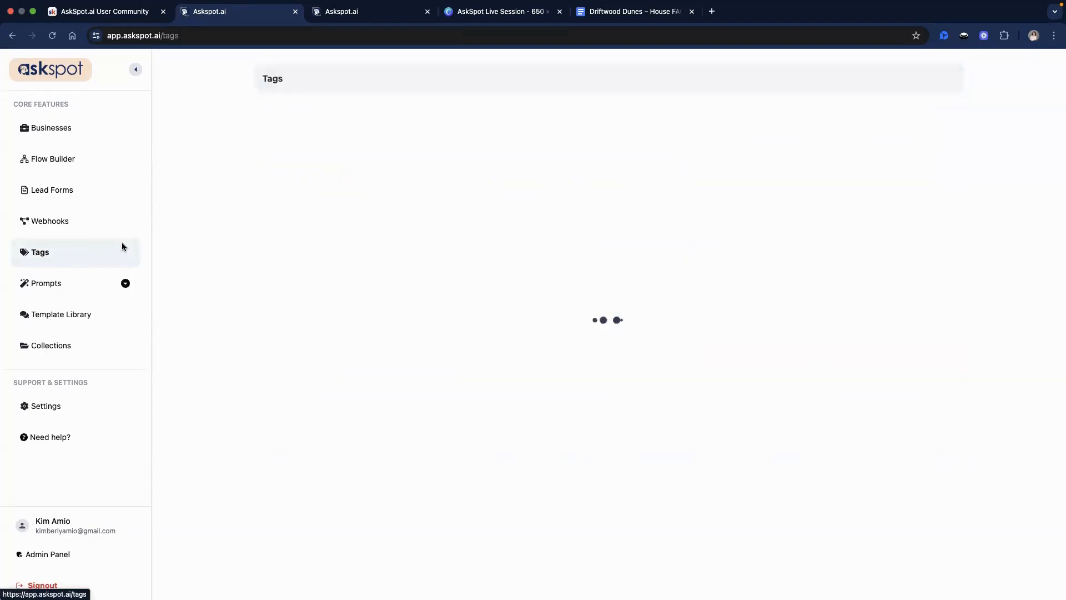
click(102, 135)
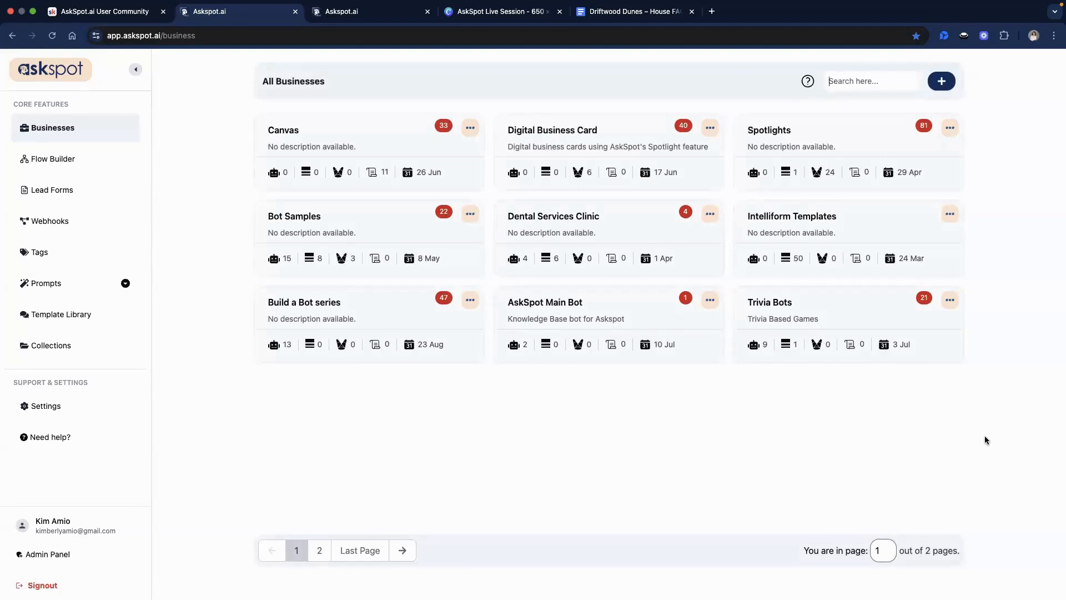
click(350, 224)
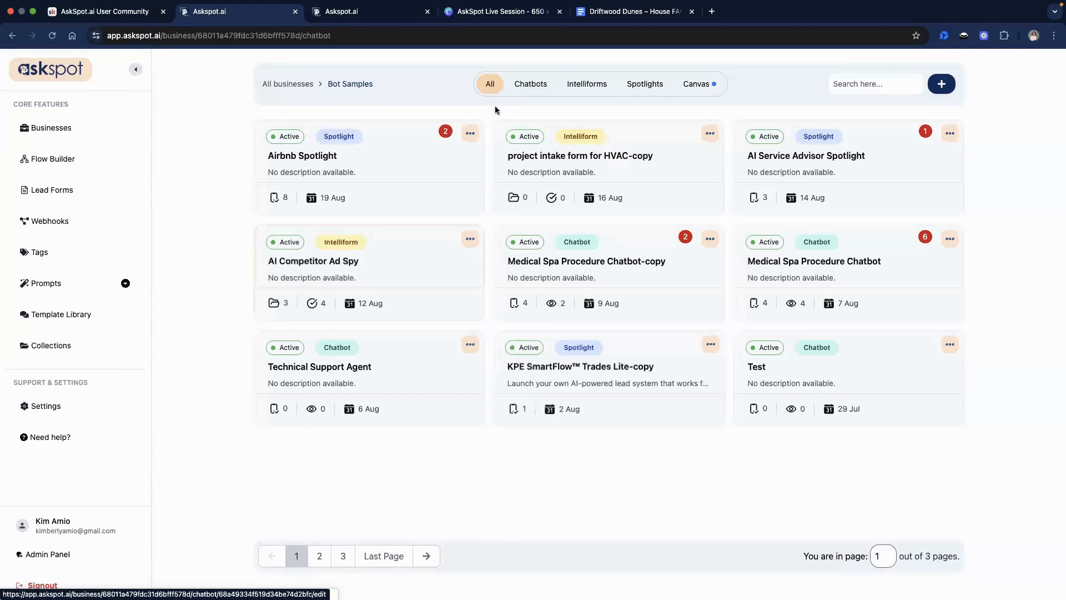
click(470, 133)
click(173, 272)
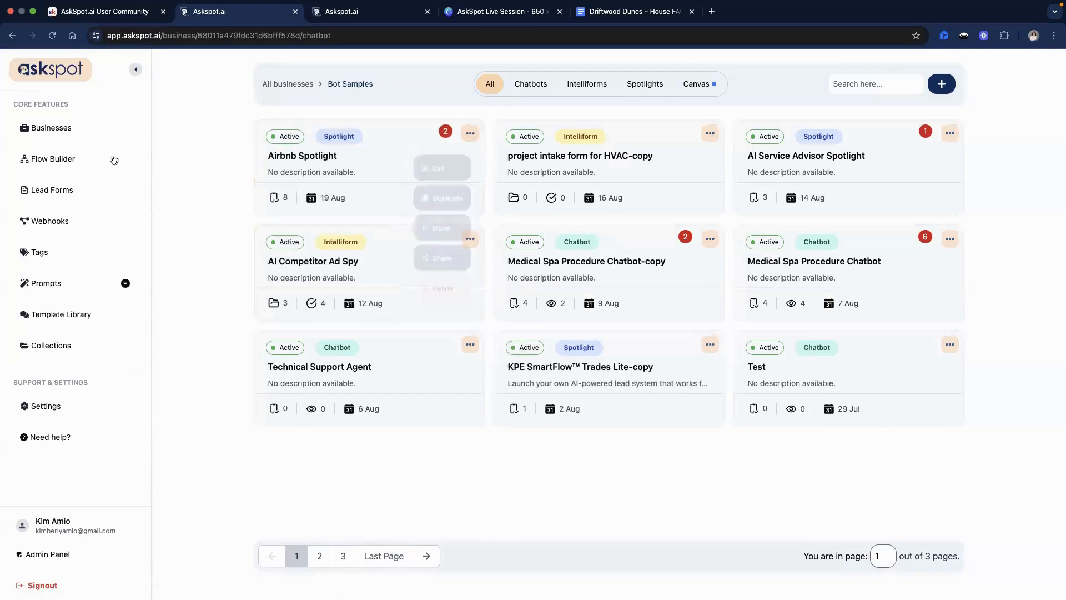
- Check the tag filter options for the flows in Flow Builder, then return to the All Businesses overview
click(114, 160)
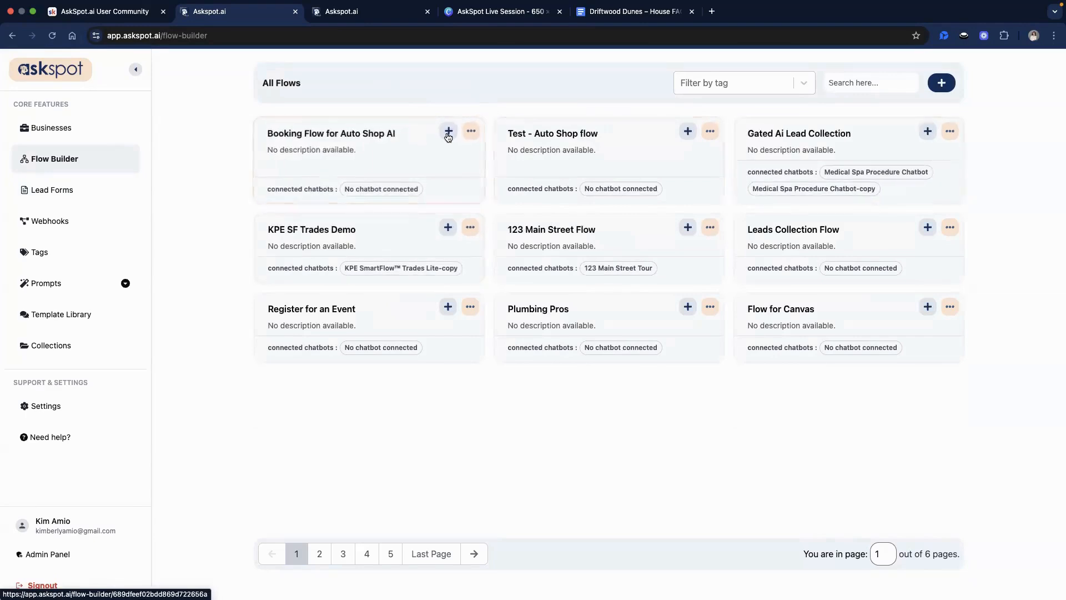
click(750, 74)
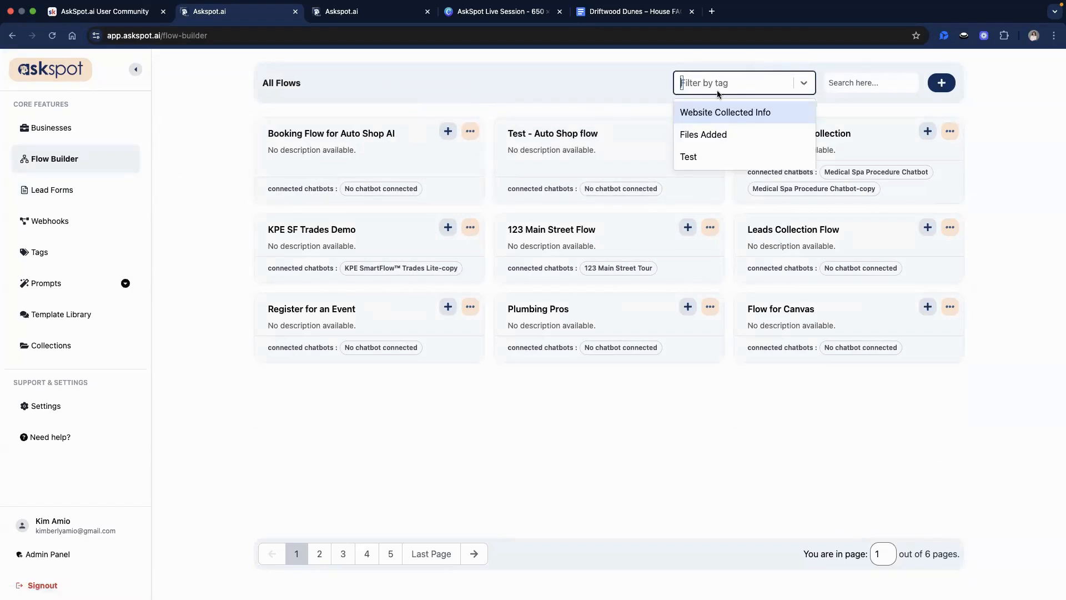
click(615, 81)
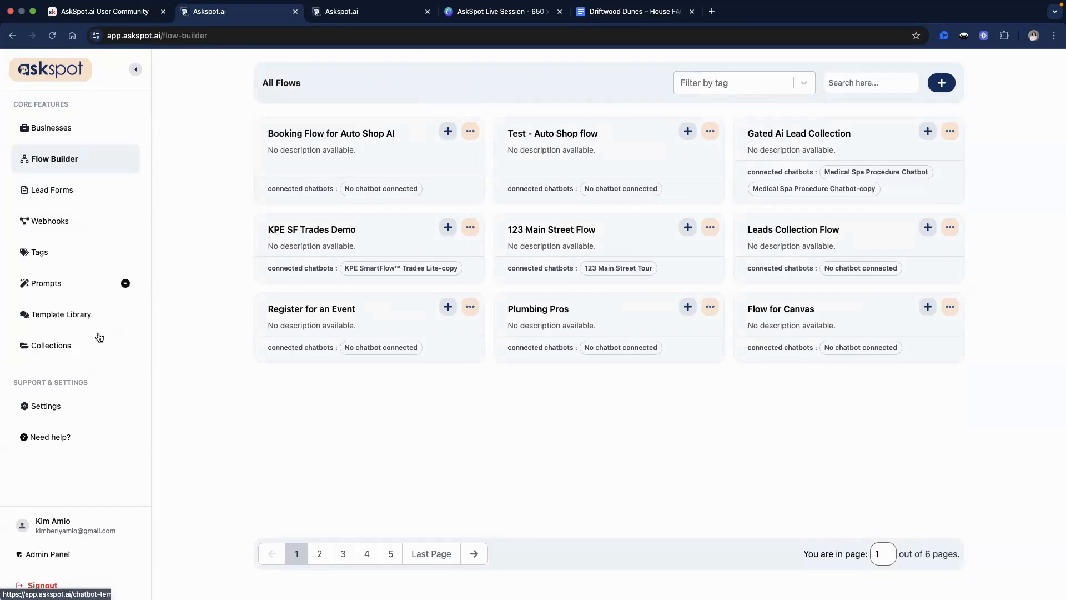
click(93, 271)
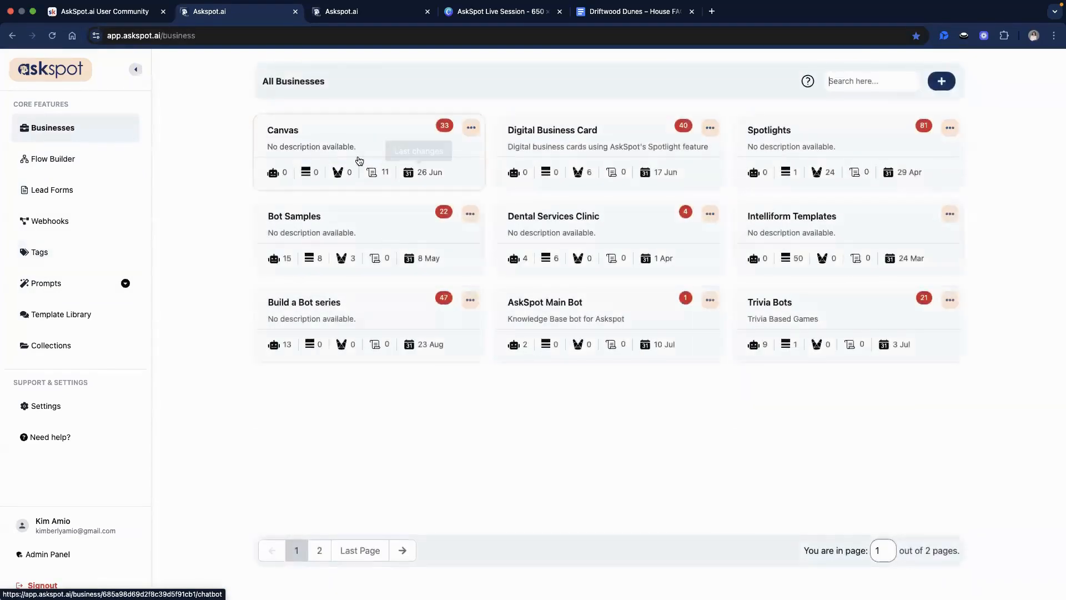
- Open the Airbnb Spotlight in the Bot Samples business, enable its copy share spotlight option and save the changes
click(411, 231)
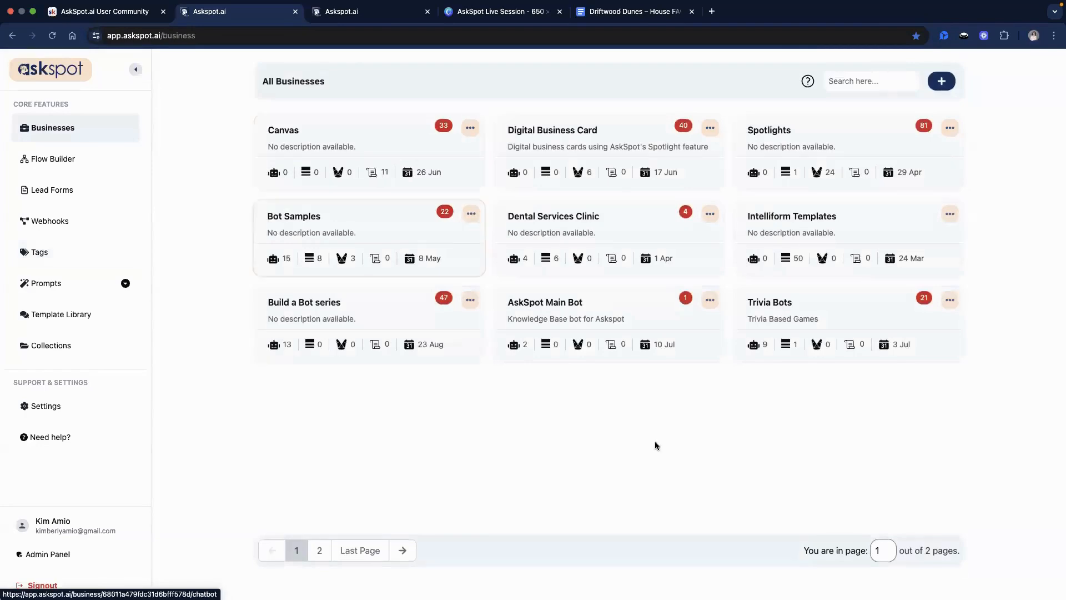
click(405, 158)
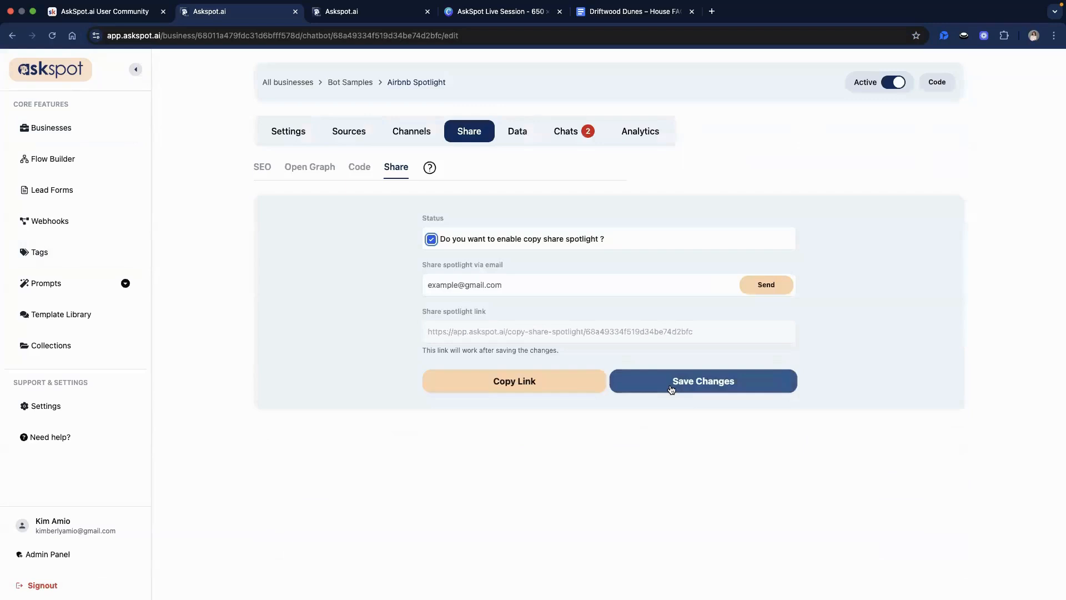
click(671, 389)
click(590, 388)
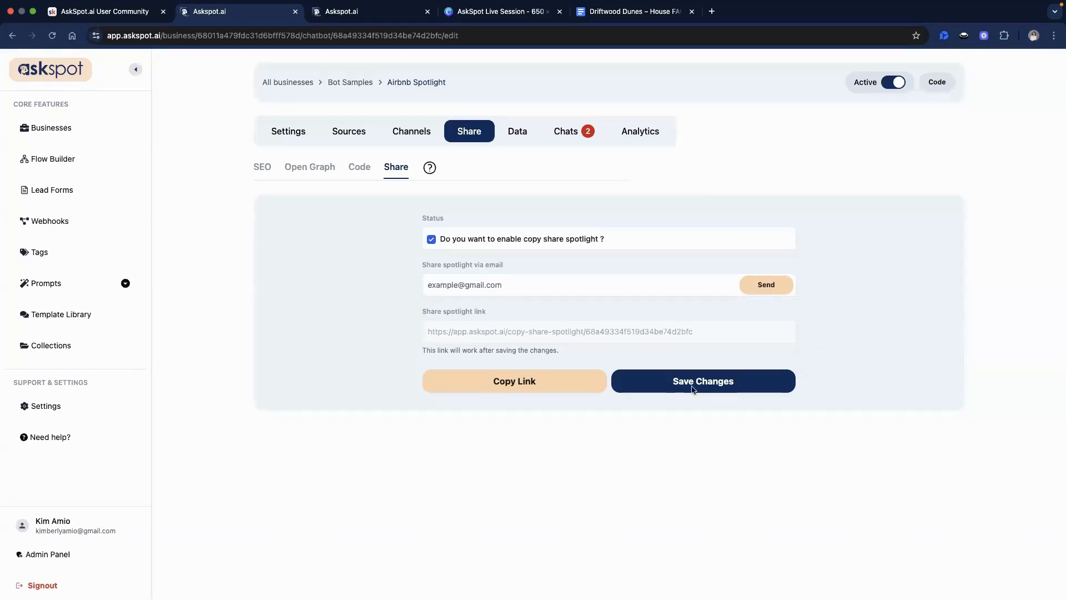
- Switch to the AskSpot.ai User Community on Skool and read the pinned post about the $100M Money Models custom GPT, then close it
click(96, 17)
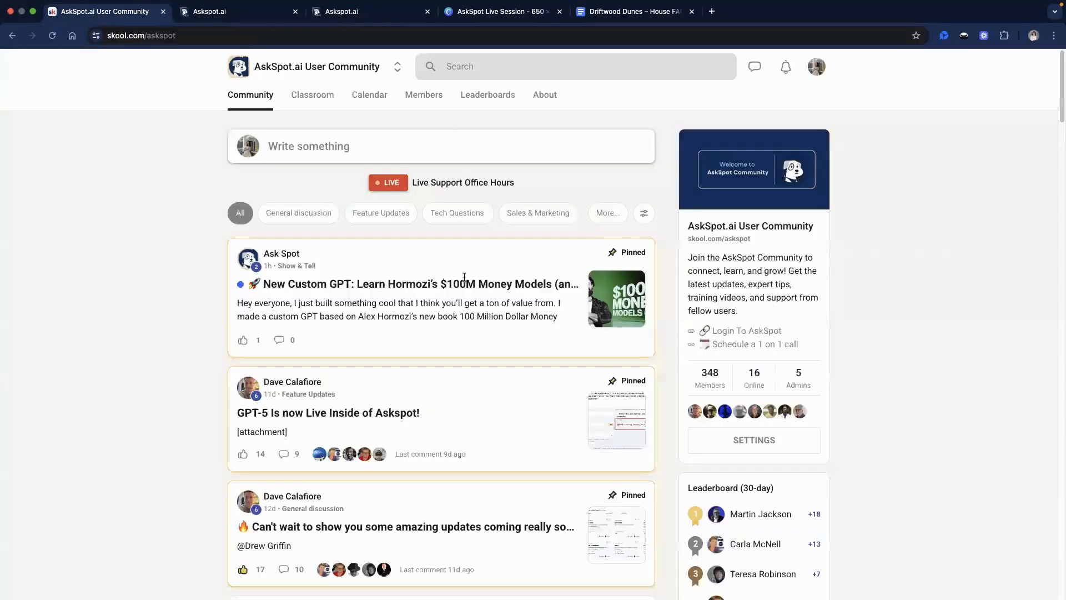
click(209, 17)
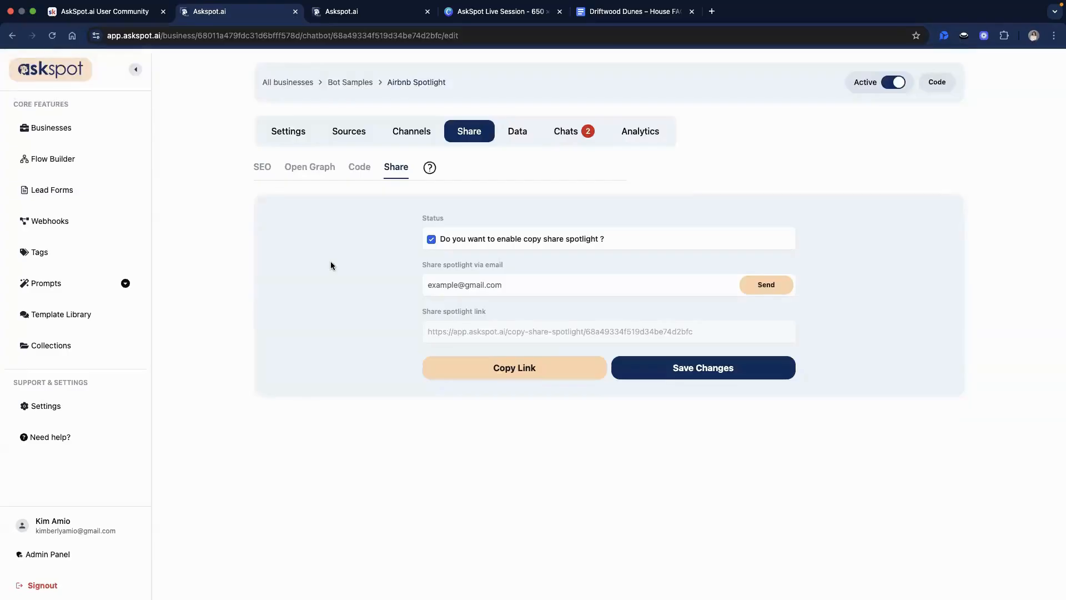
click(99, 12)
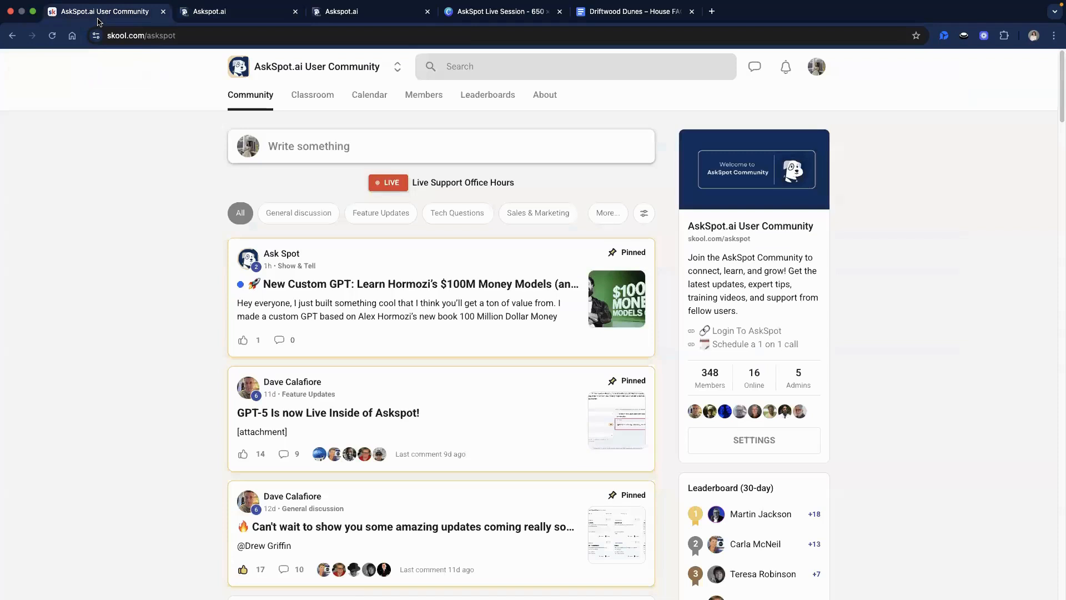
click(435, 255)
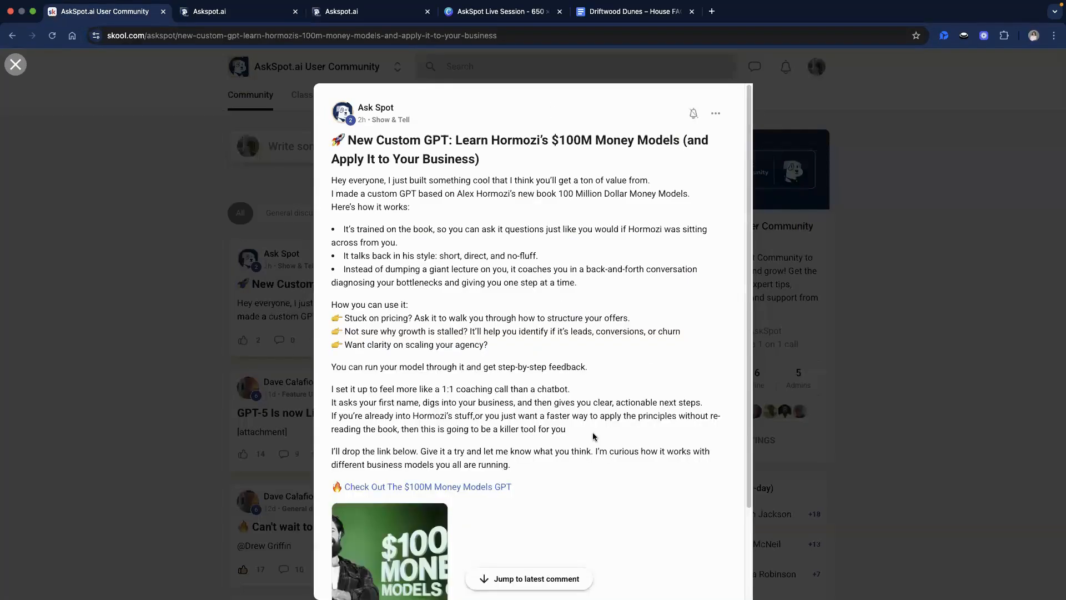
scroll(549, 422, down, 3)
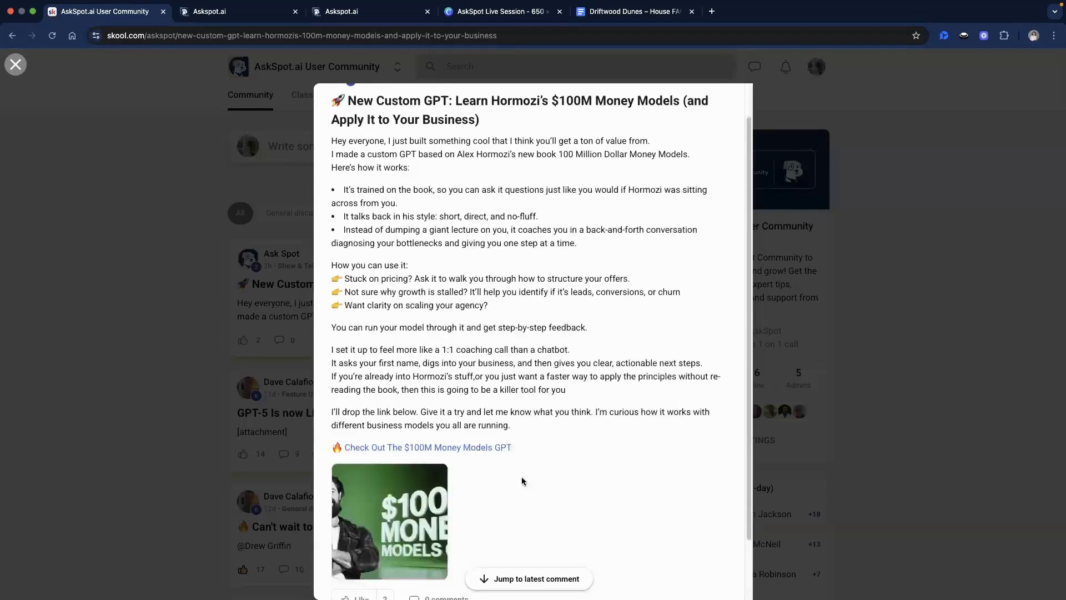
scroll(451, 496, up, 3)
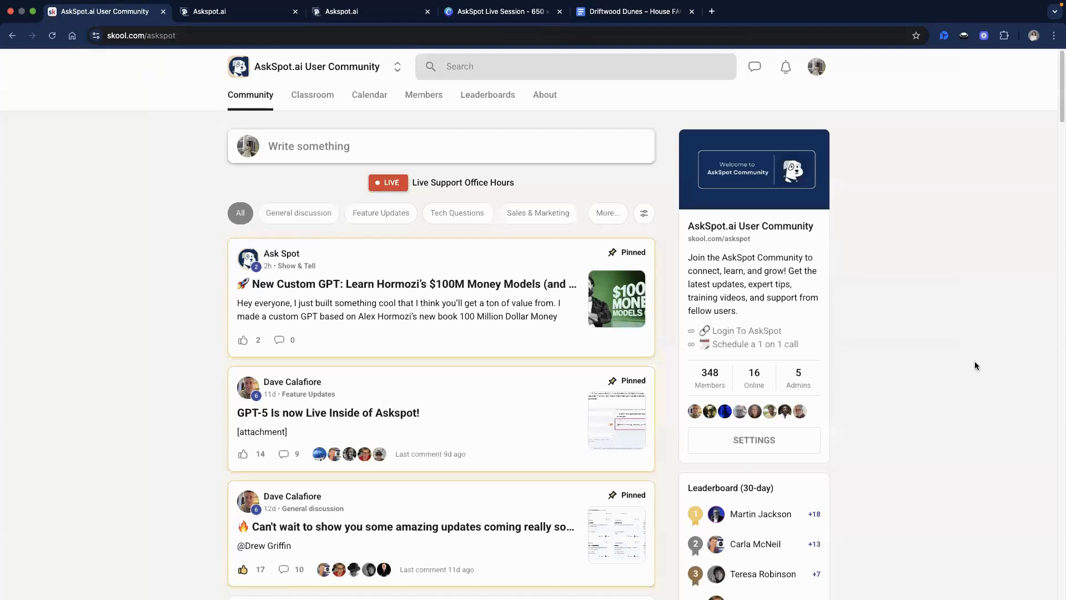
- Browse the community feed for recent announcements, session replays, templates and quick tips, returning to the start of the feed
scroll(966, 378, down, 1)
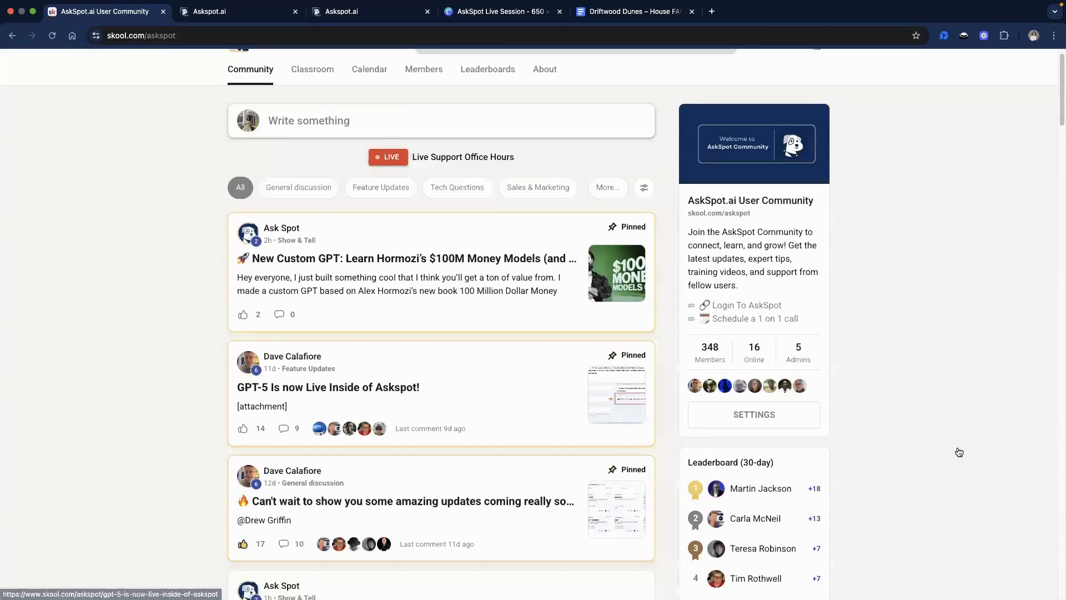
scroll(958, 452, up, 1)
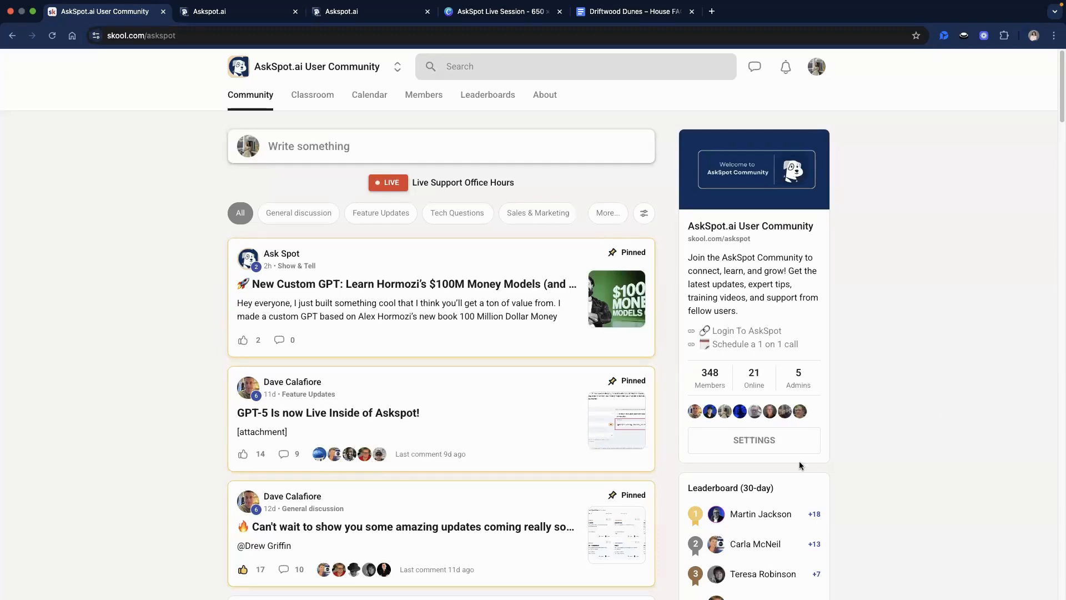
scroll(804, 448, down, 4)
scroll(806, 451, down, 10)
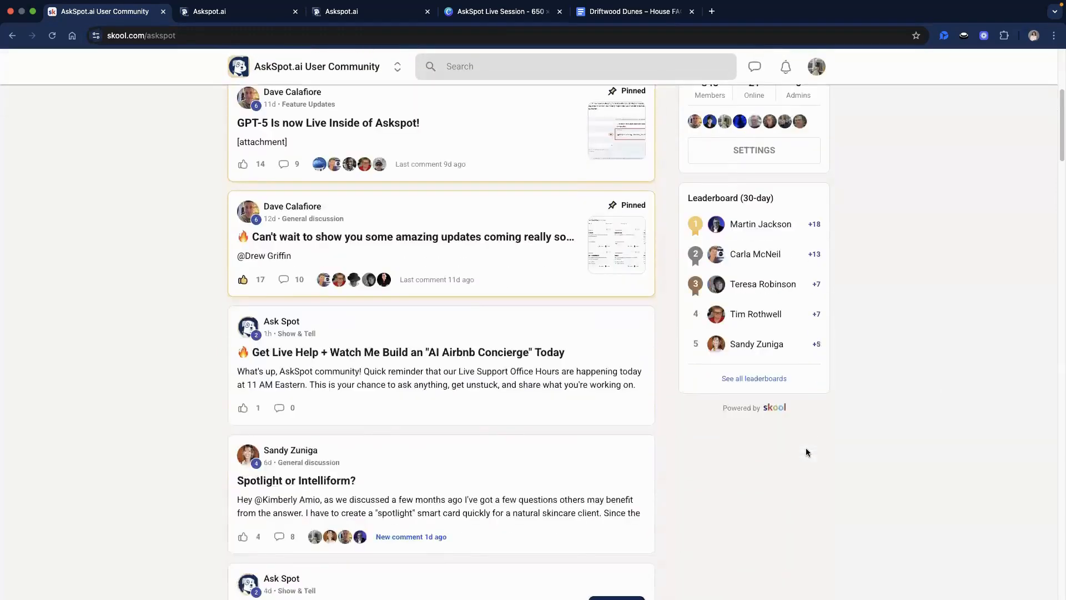
scroll(844, 423, down, 2)
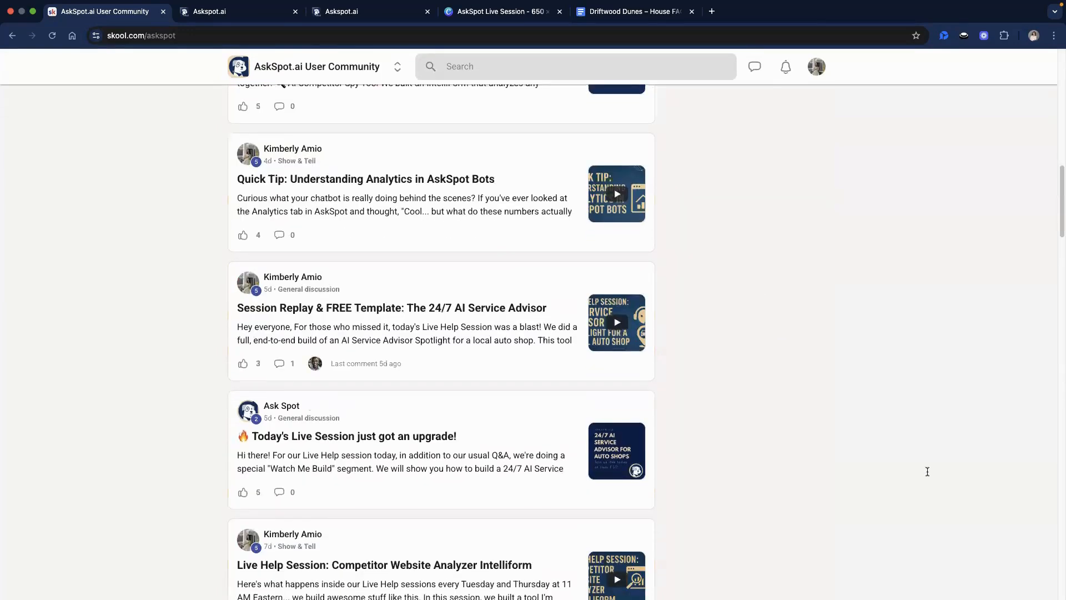
scroll(925, 466, up, 15)
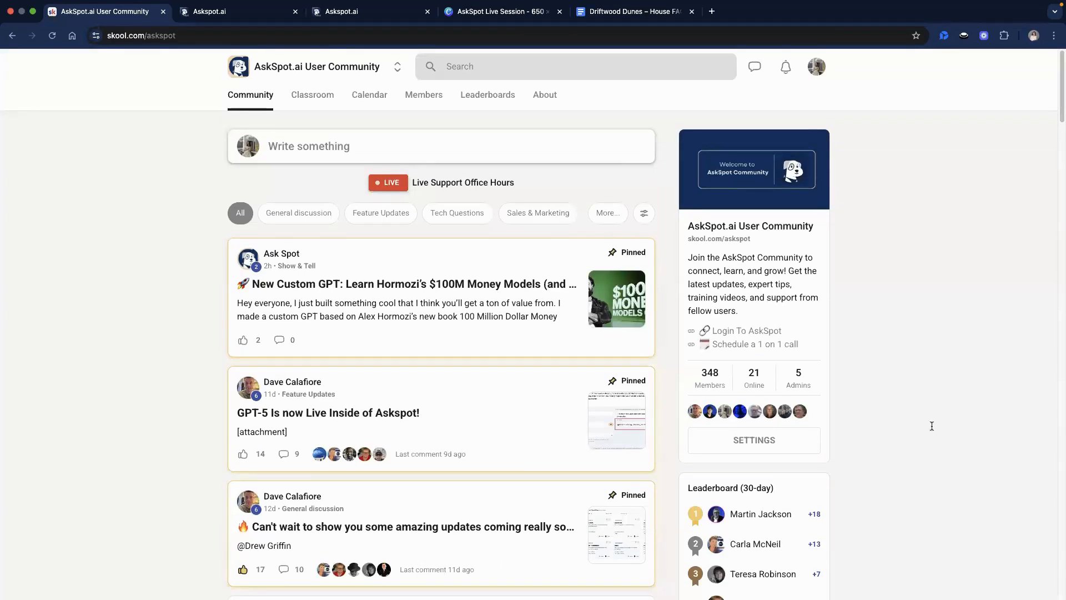
scroll(575, 439, down, 1)
scroll(574, 438, down, 7)
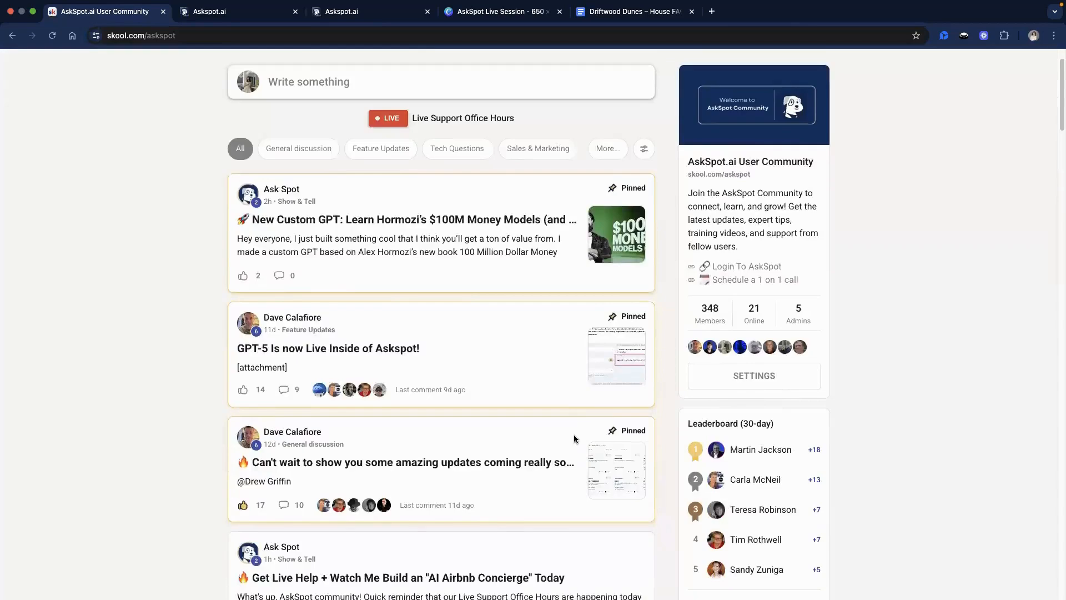
scroll(833, 451, down, 2)
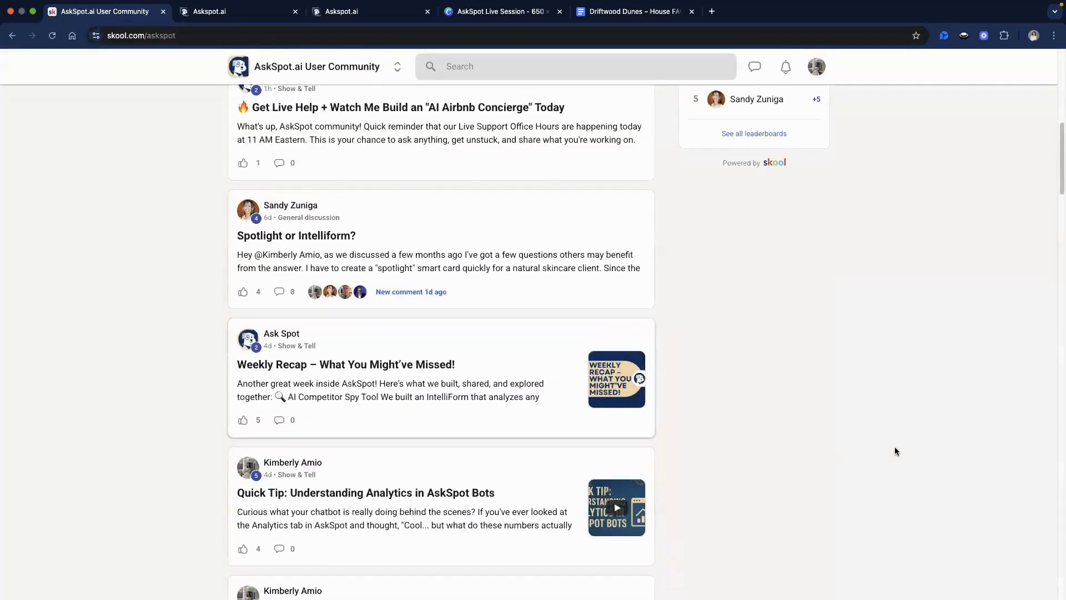
scroll(894, 449, up, 10)
scroll(921, 422, up, 1)
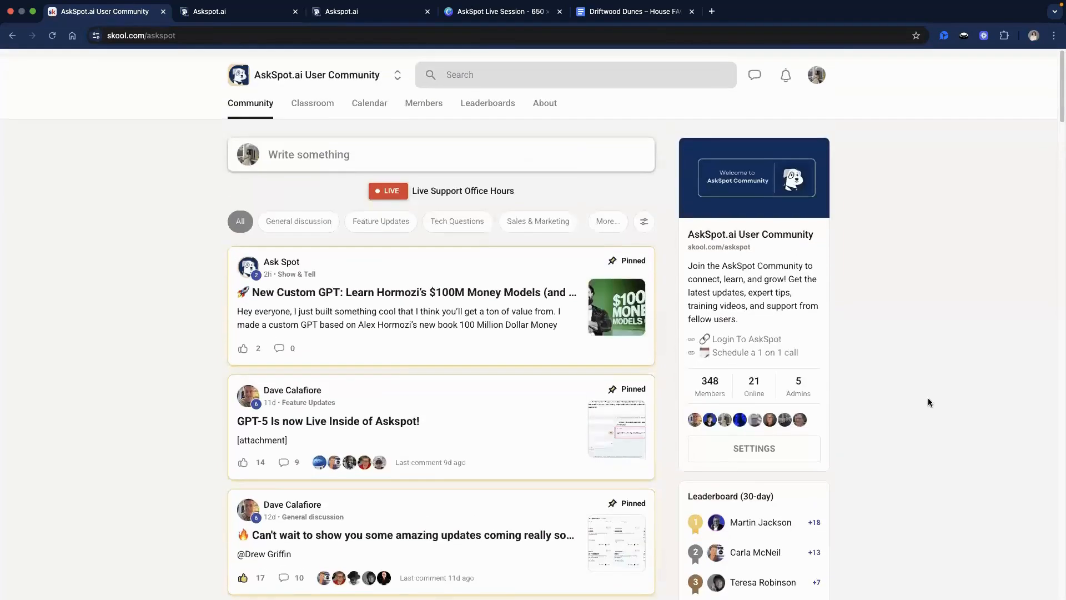